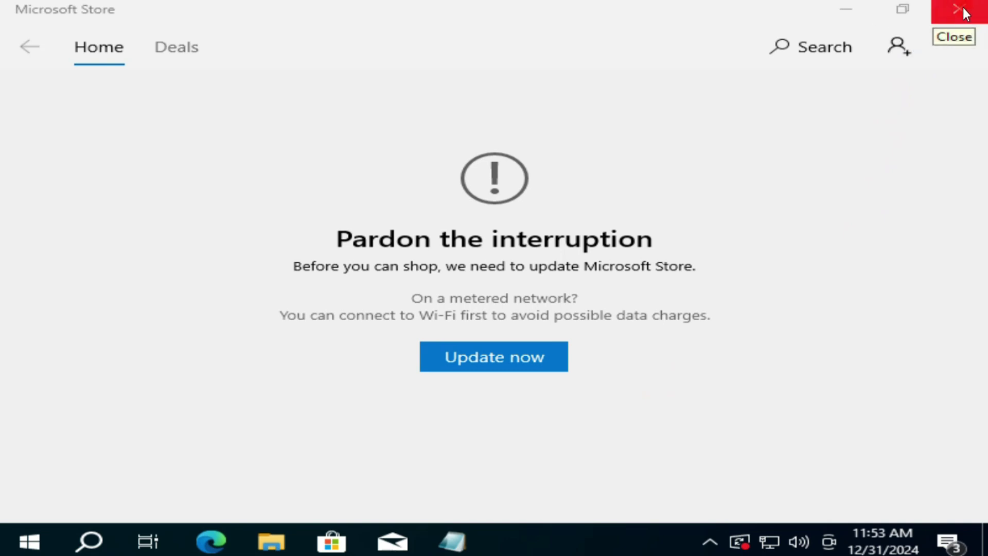
# Restore down the update-blocked Microsoft Store window and close it.
pyautogui.click(903, 9)
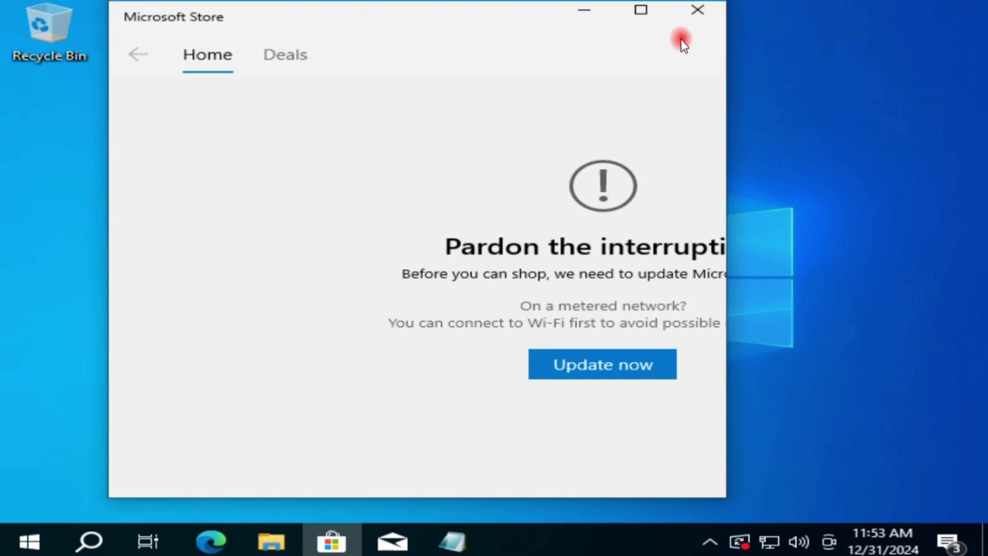
pyautogui.click(699, 13)
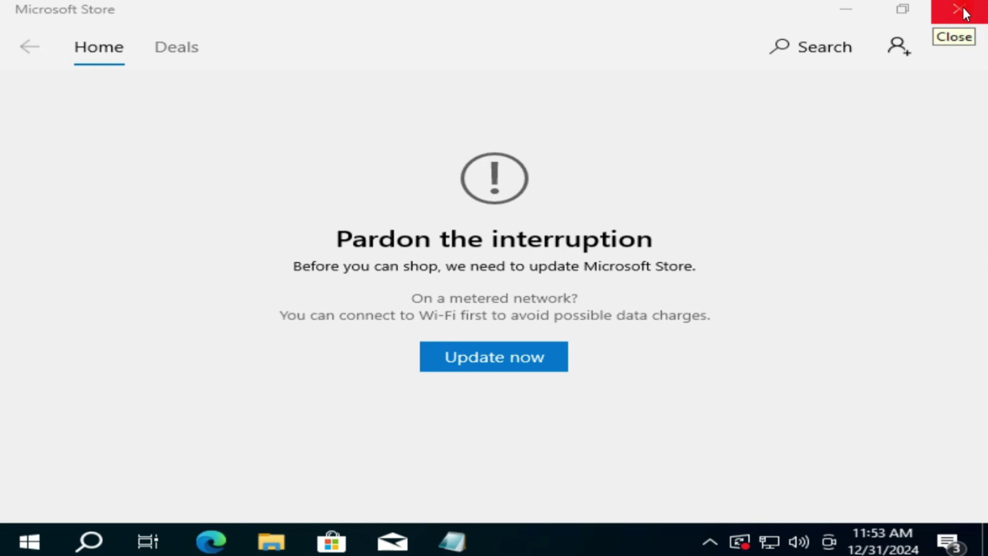
pyautogui.click(915, 11)
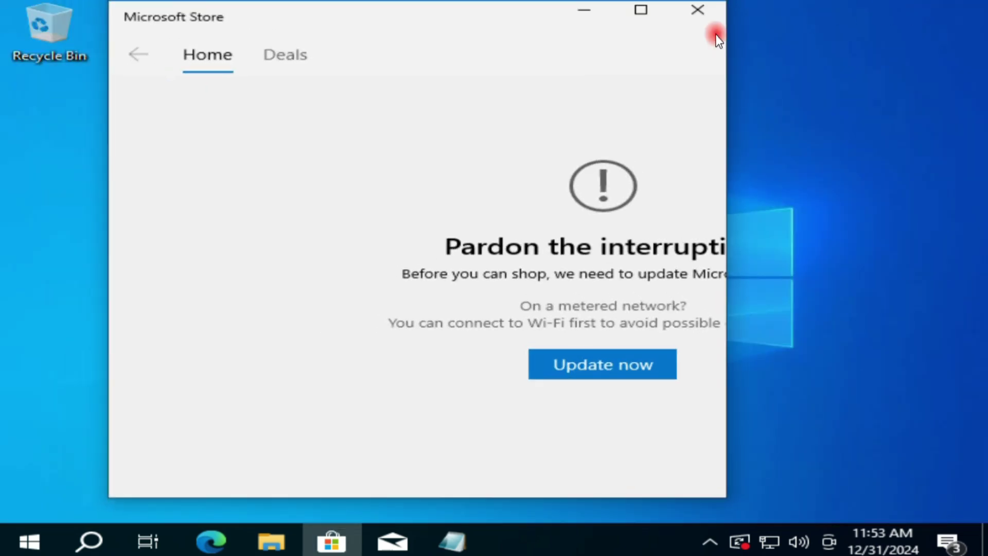
pyautogui.click(698, 12)
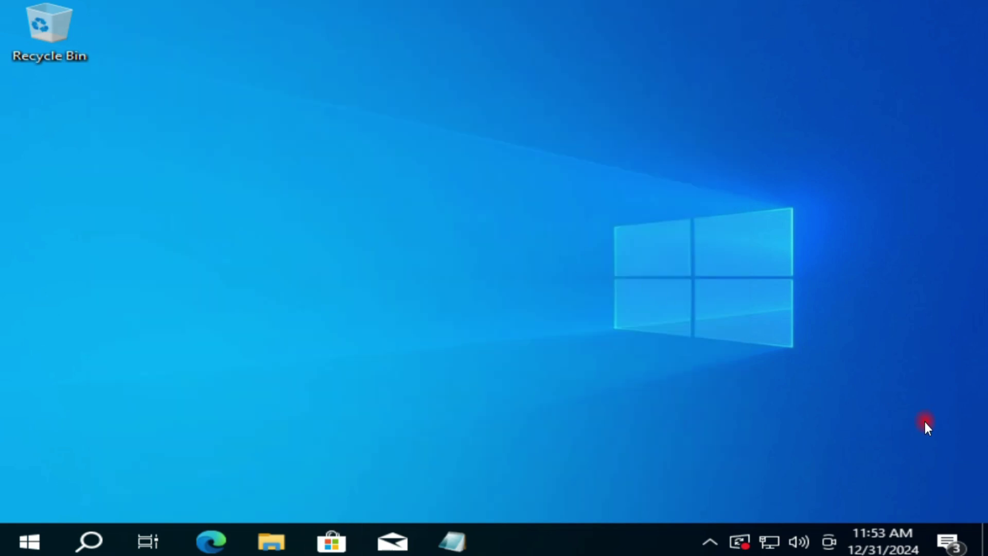
# Open date and time settings and switch Set time automatically off and back on.
pyautogui.rightClick(890, 533)
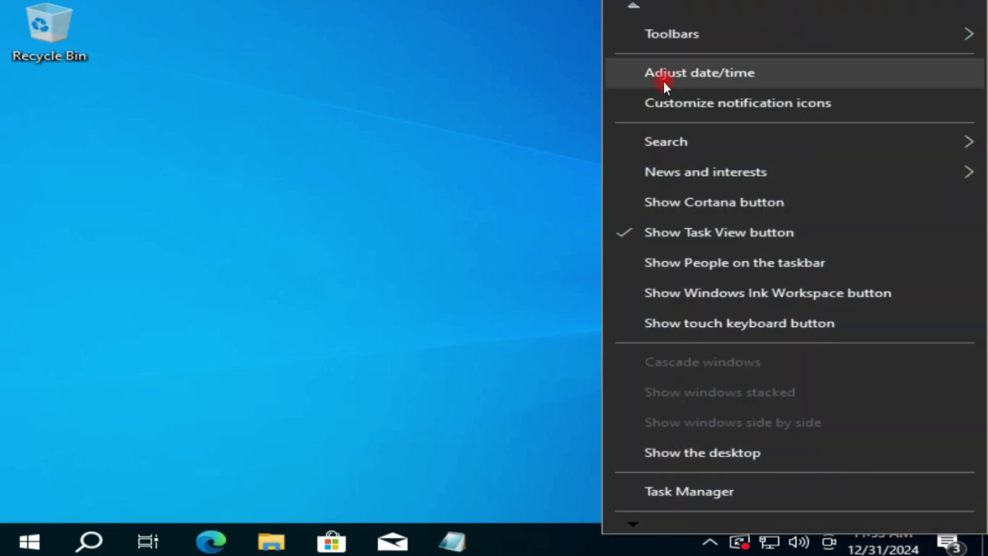
pyautogui.click(720, 81)
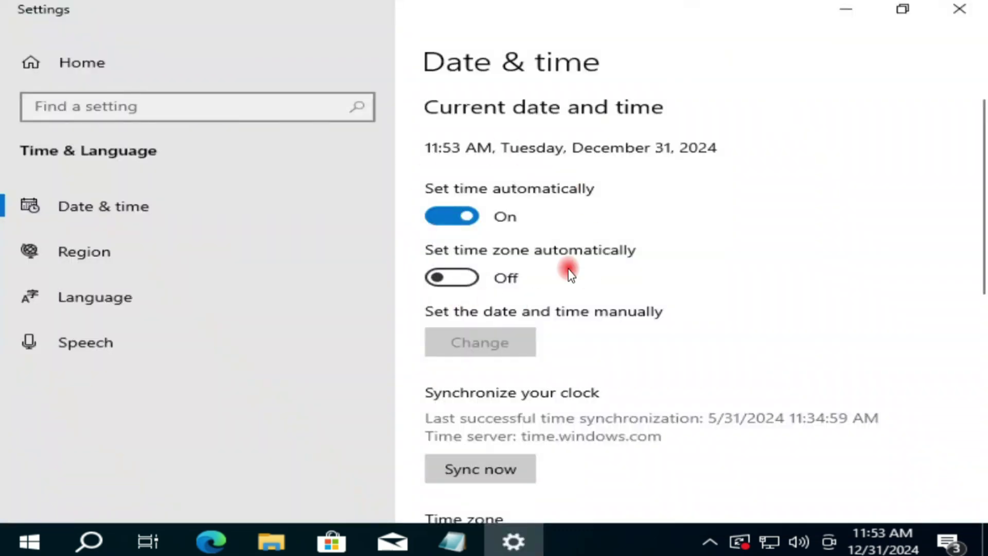
pyautogui.click(446, 212)
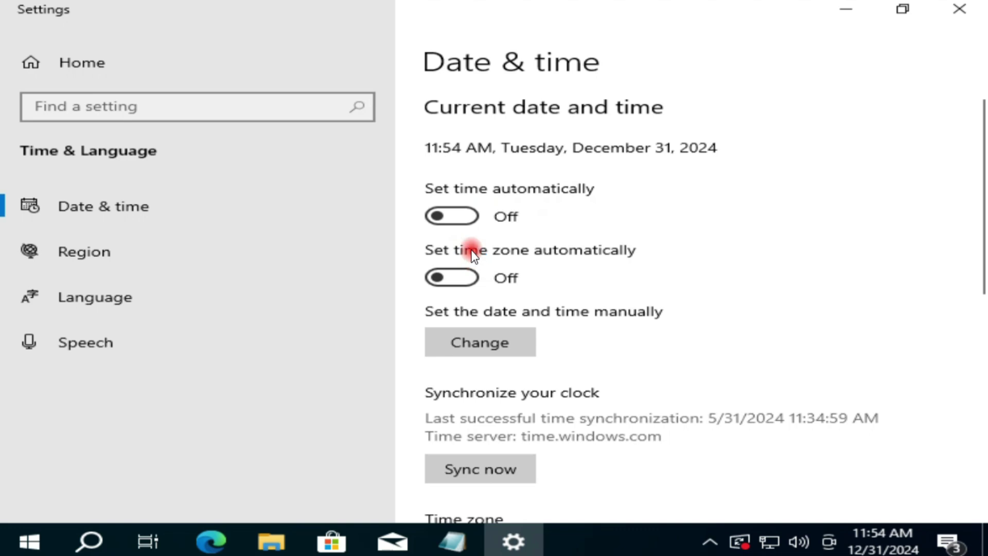
pyautogui.click(468, 217)
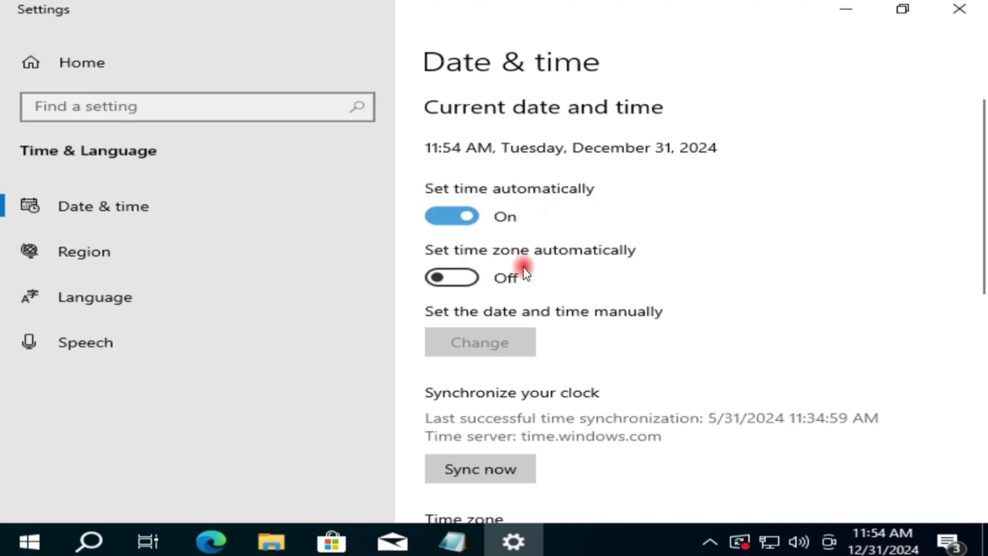
pyautogui.moveTo(894, 535)
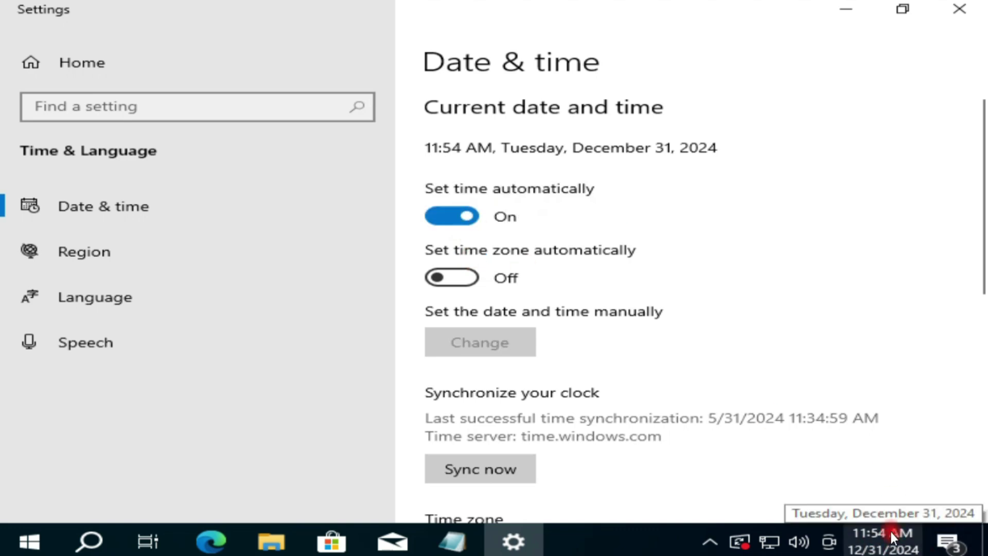
pyautogui.scroll(-5, 568, 337)
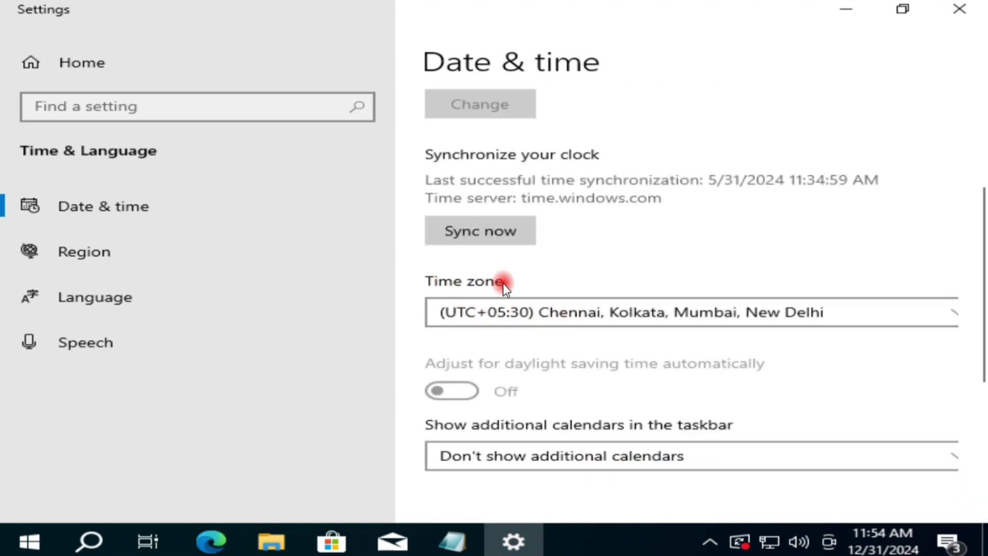
# Keep the UTC+05:30 Chennai, Kolkata, Mumbai, New Delhi time zone, sync the clock, and close Settings.
pyautogui.click(602, 314)
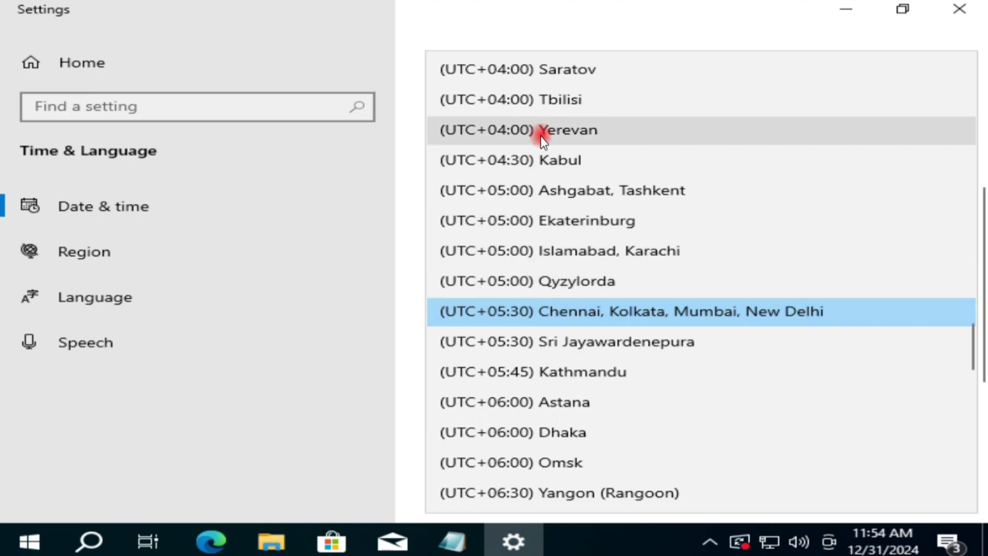
pyautogui.scroll(5, 556, 169)
pyautogui.scroll(5, 566, 219)
pyautogui.scroll(-10, 567, 218)
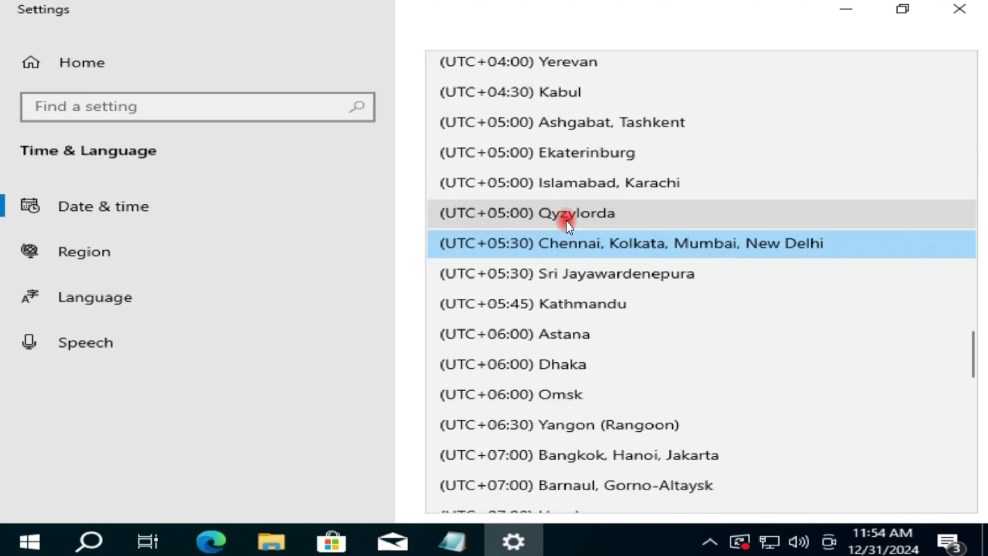
pyautogui.click(663, 245)
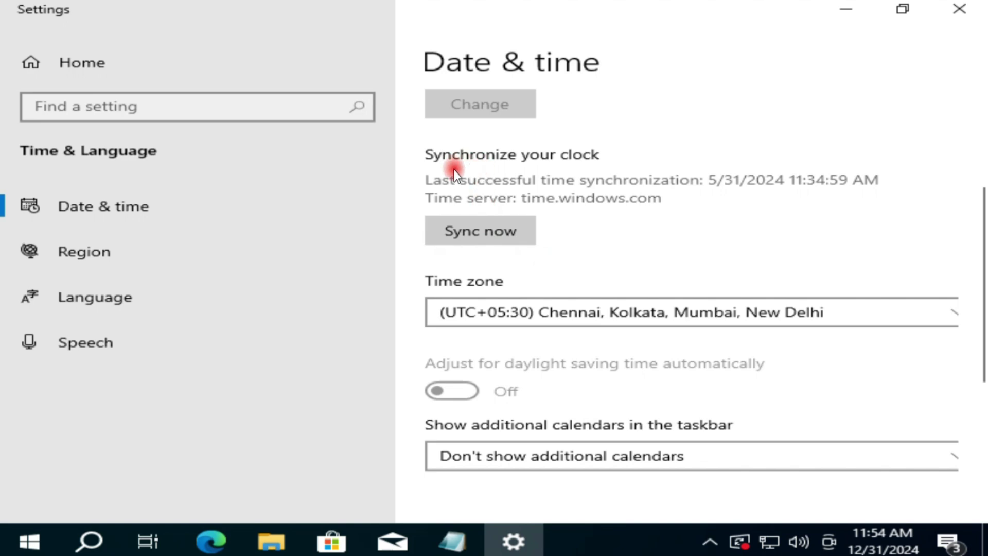
pyautogui.click(503, 236)
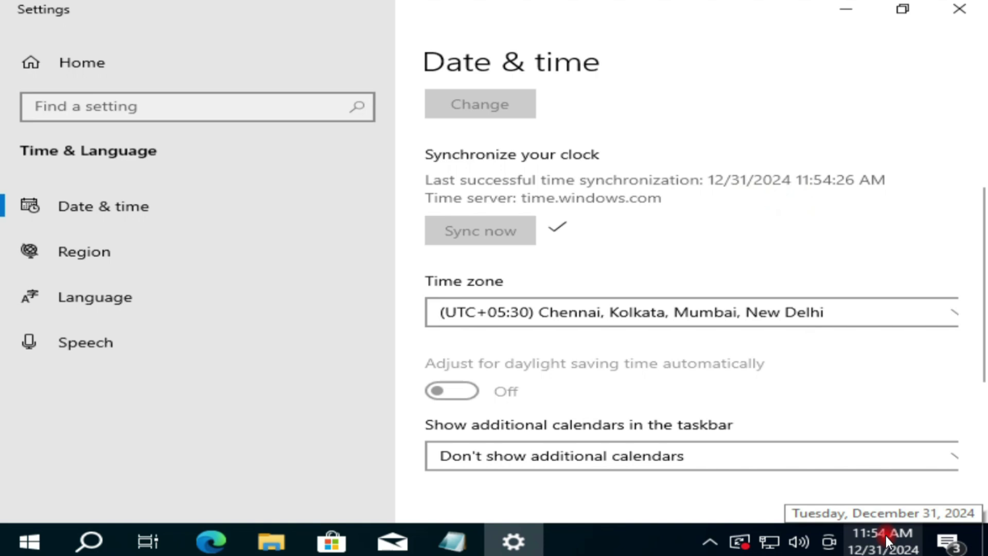
pyautogui.scroll(-2, 745, 312)
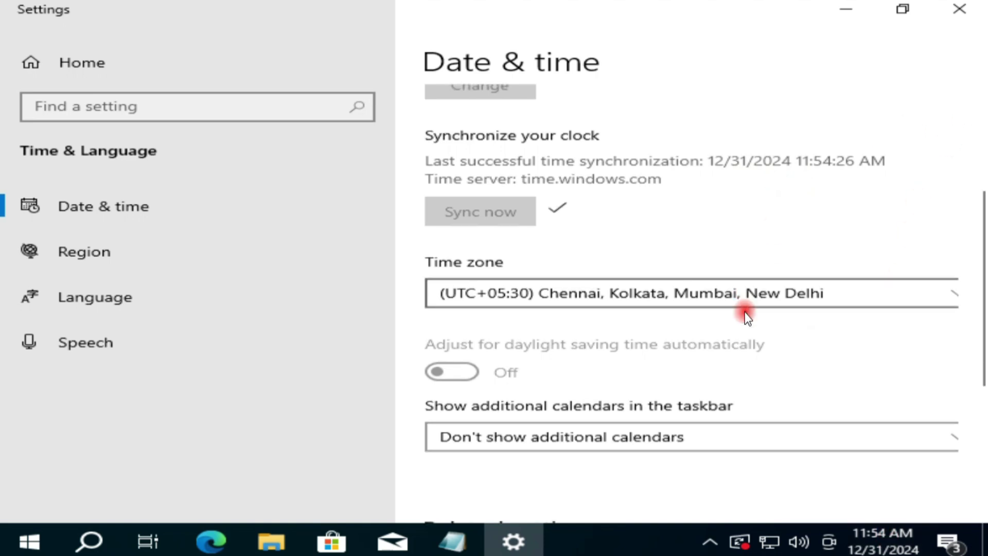
pyautogui.click(959, 8)
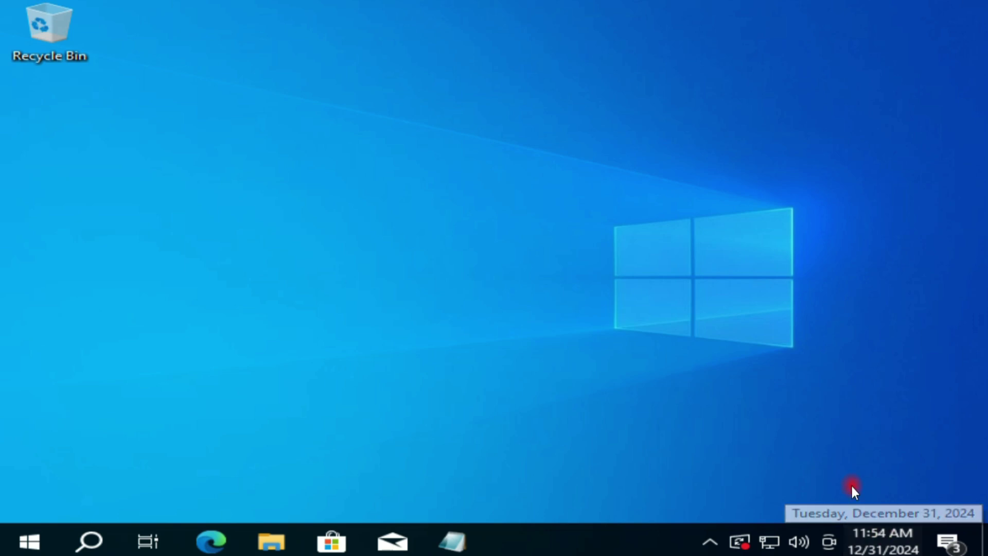
# Open Network & Internet settings from the network tray icon and go to the Ethernet page.
pyautogui.moveTo(765, 540)
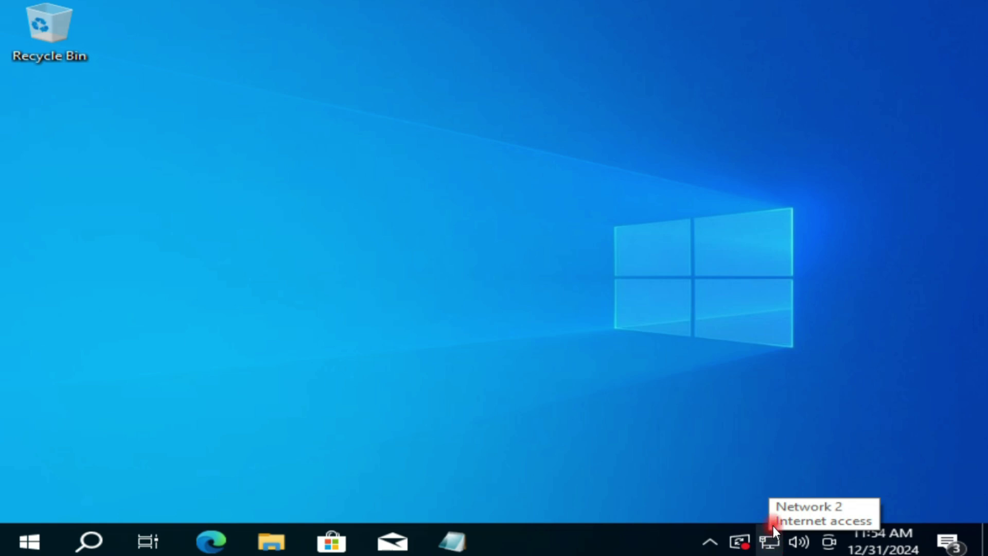
pyautogui.rightClick(774, 543)
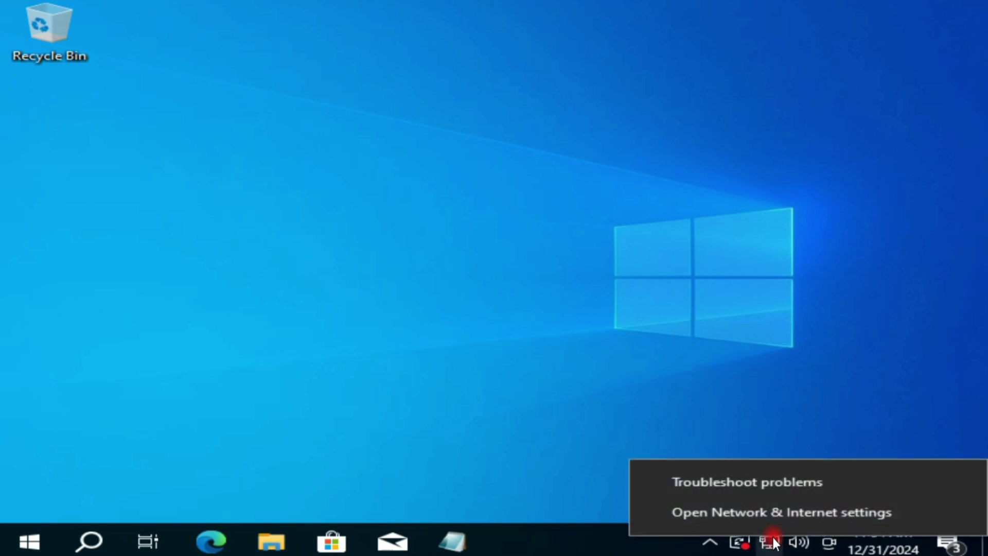
pyautogui.click(829, 514)
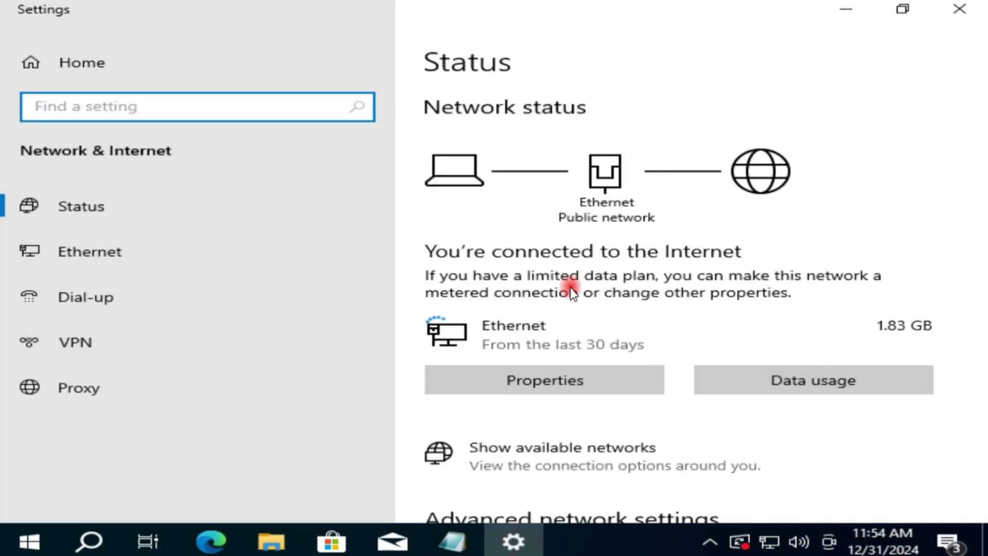
pyautogui.click(103, 257)
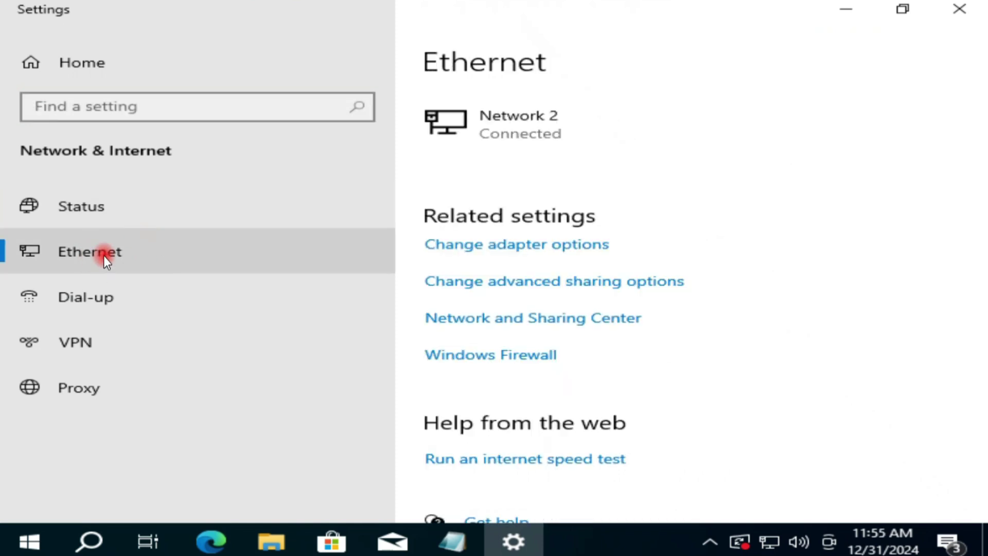
# Open the Internet Protocol Version 4 (TCP/IPv4) properties of the Ethernet adapter.
pyautogui.click(564, 246)
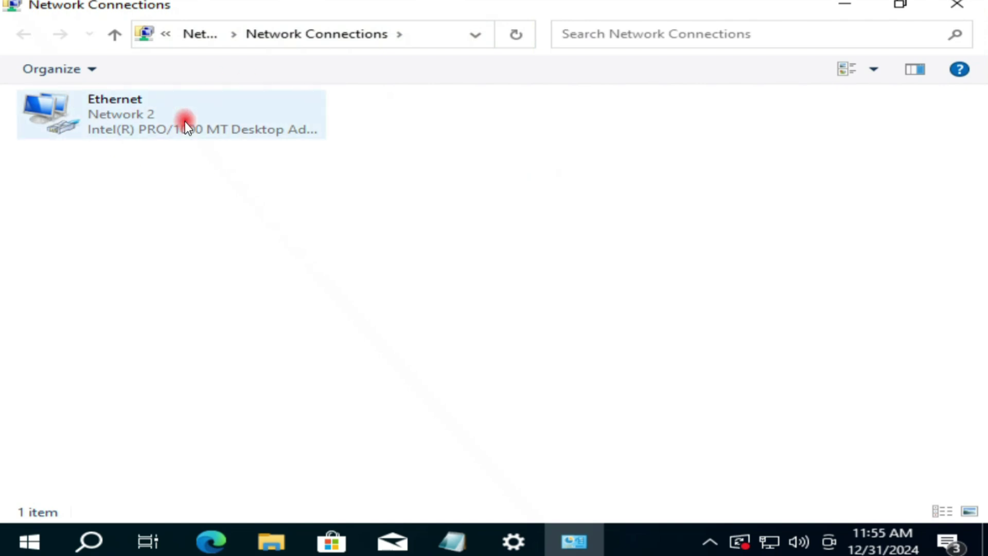
pyautogui.click(144, 125)
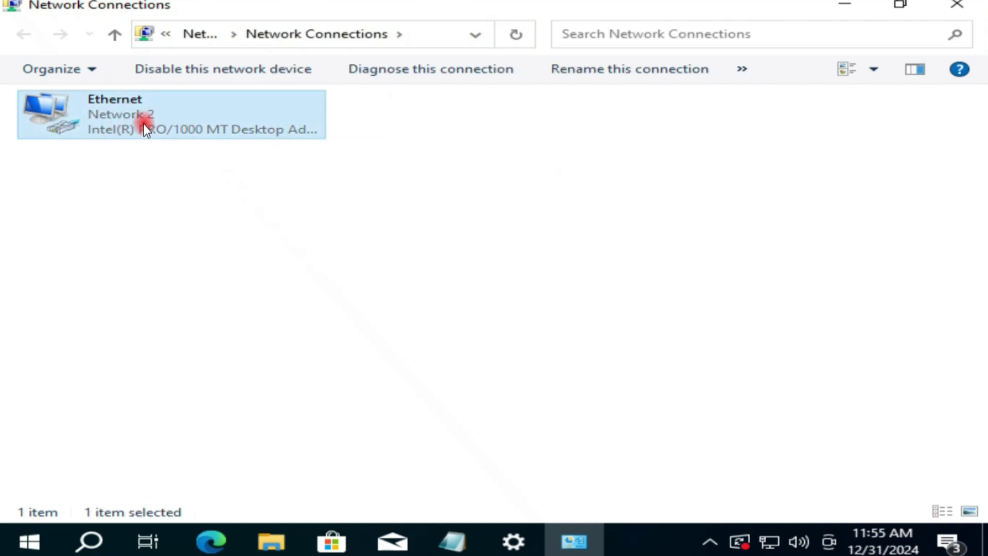
pyautogui.rightClick(143, 125)
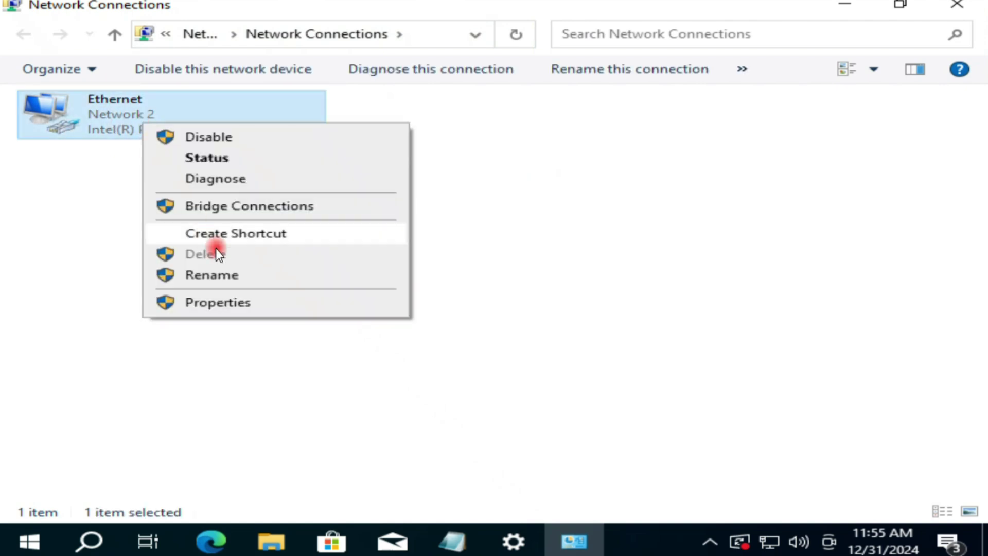
pyautogui.click(250, 305)
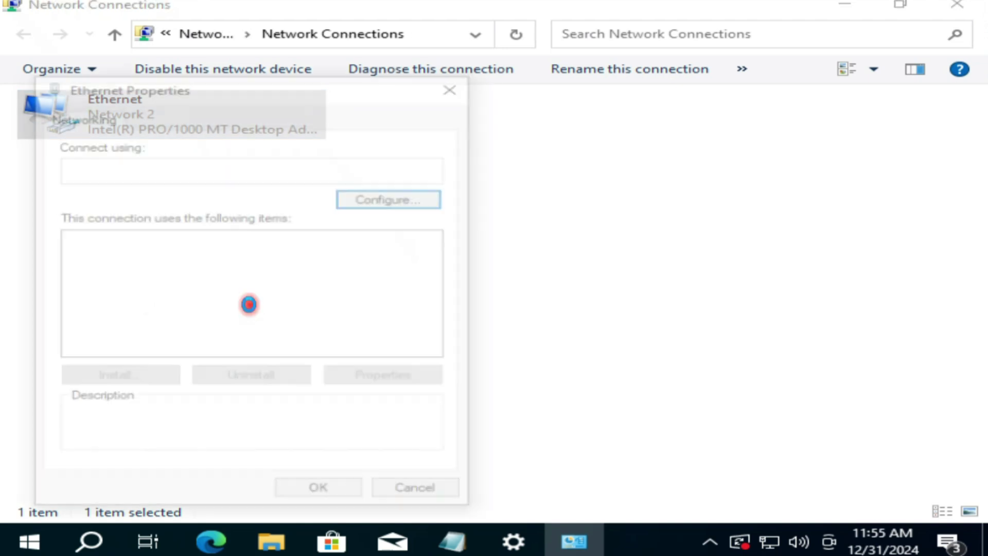
pyautogui.moveTo(441, 262); pyautogui.dragTo(441, 300)
pyautogui.click(175, 256)
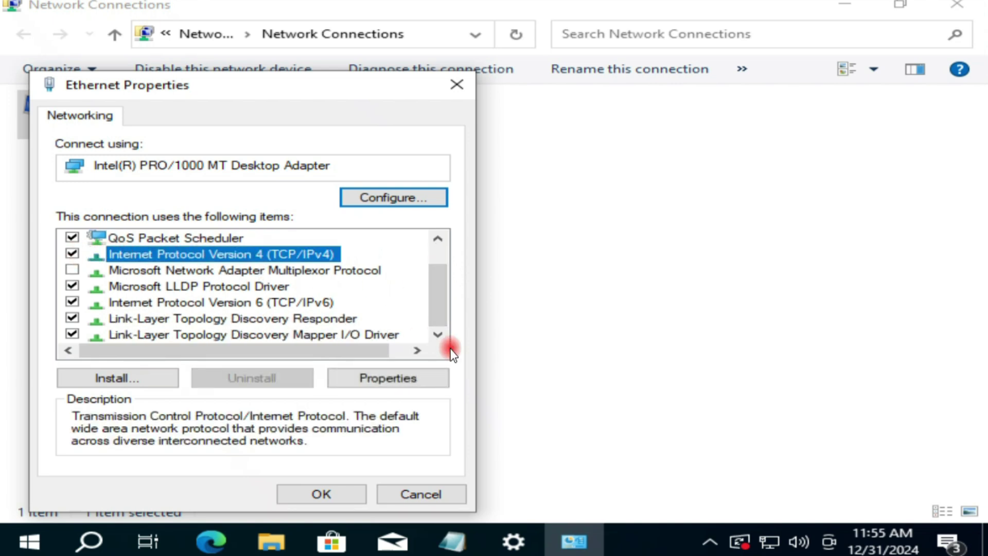
pyautogui.click(403, 378)
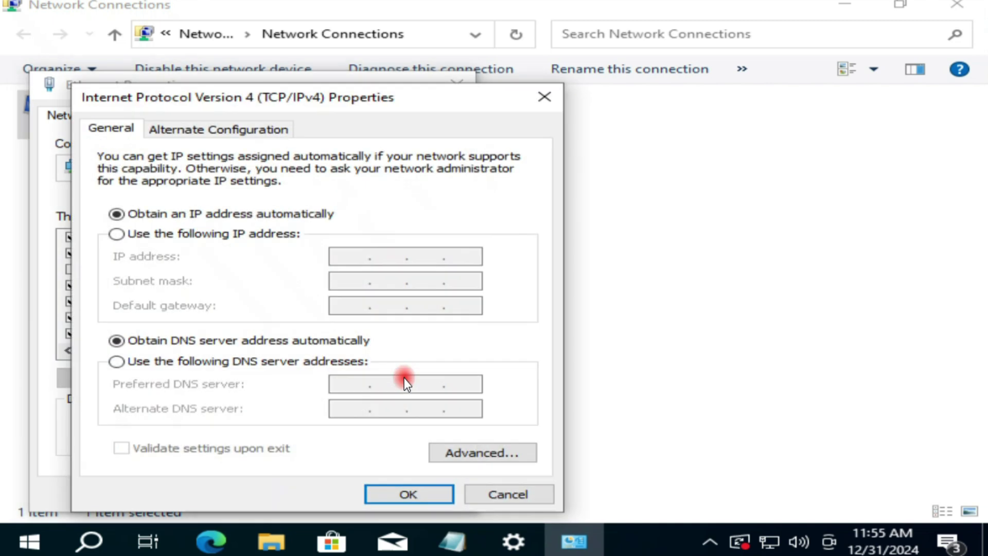
# Set IPv4 to obtain IP and DNS addresses automatically, then close Ethernet Properties and Network Connections.
pyautogui.click(280, 233)
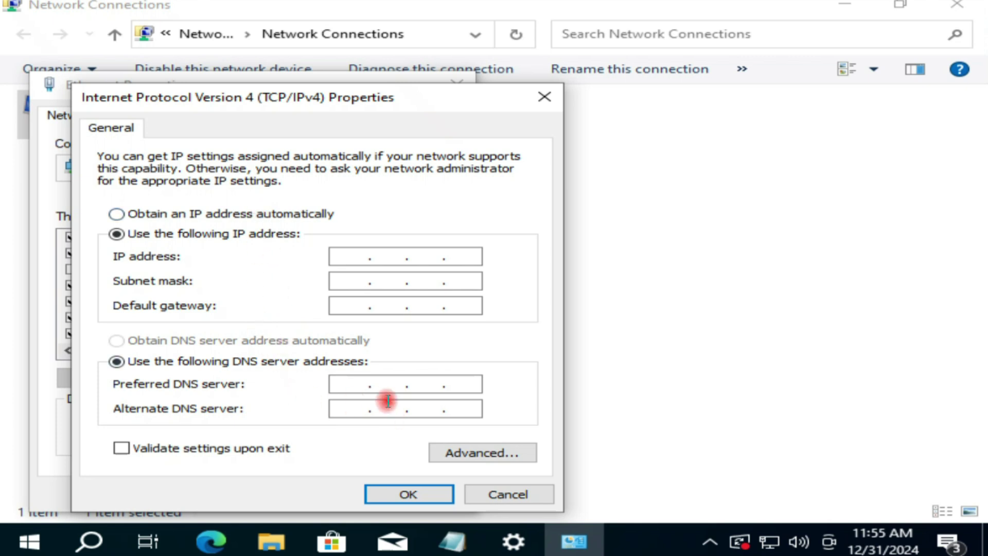
pyautogui.click(117, 215)
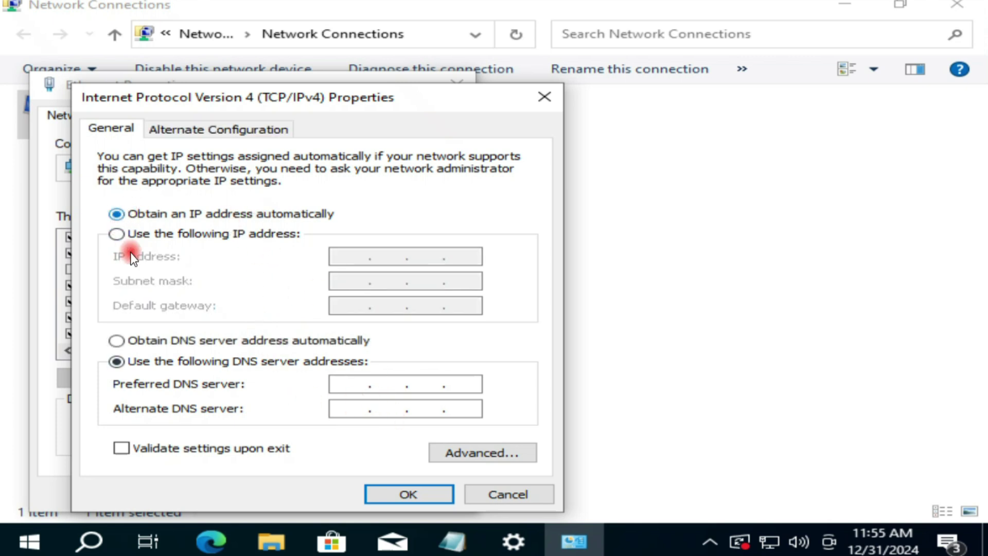
pyautogui.click(116, 341)
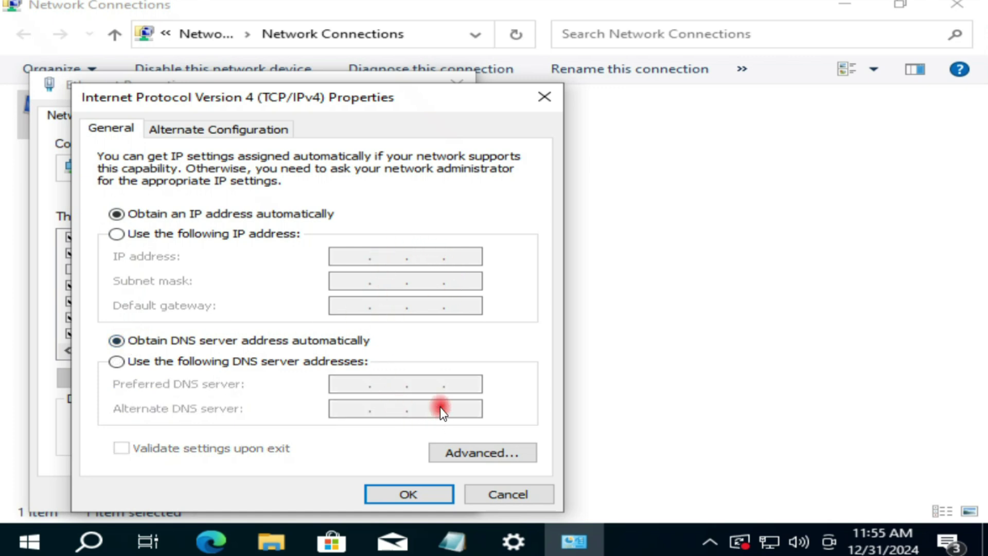
pyautogui.click(418, 503)
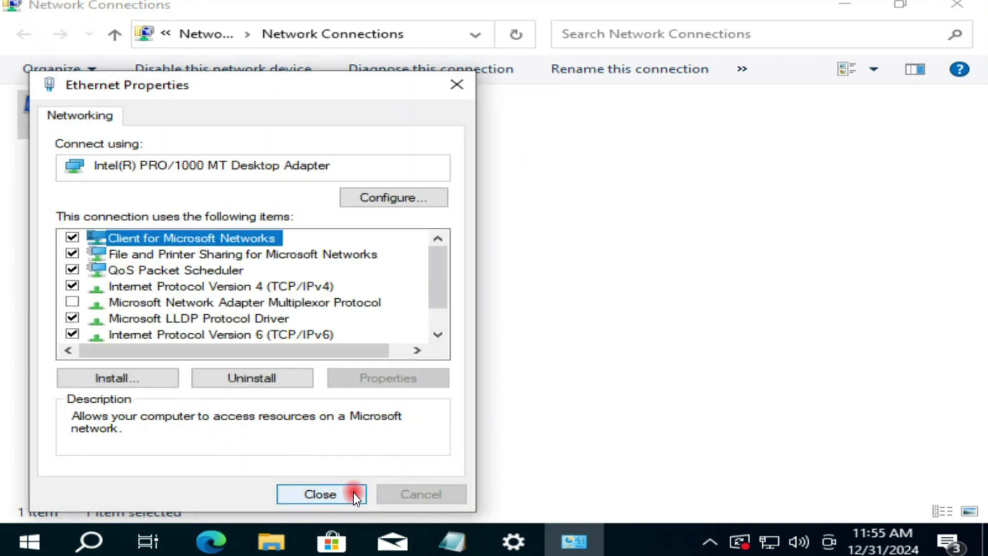
pyautogui.click(354, 493)
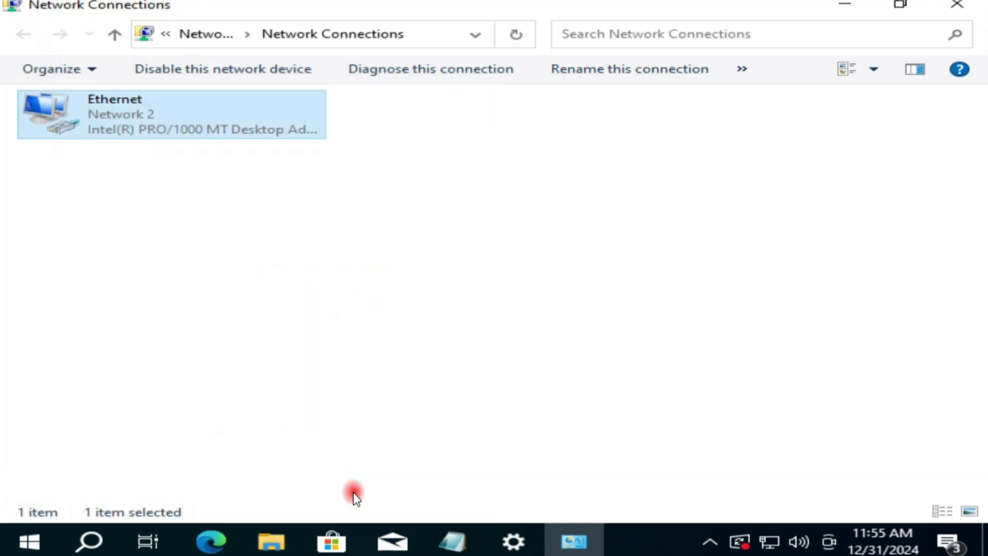
pyautogui.click(969, 14)
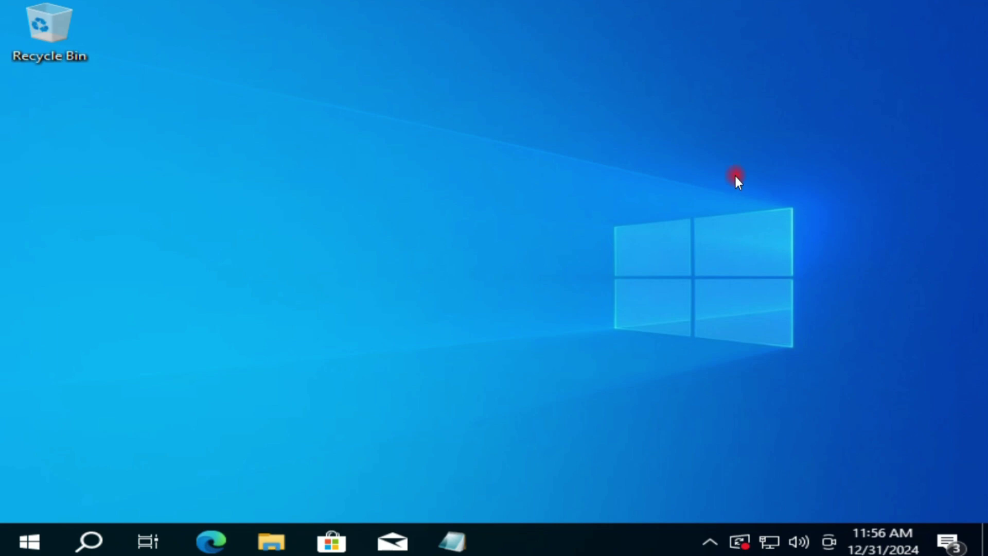
# Open Settings from the Start quick-link menu and view the Network & Internet Status page.
pyautogui.rightClick(40, 533)
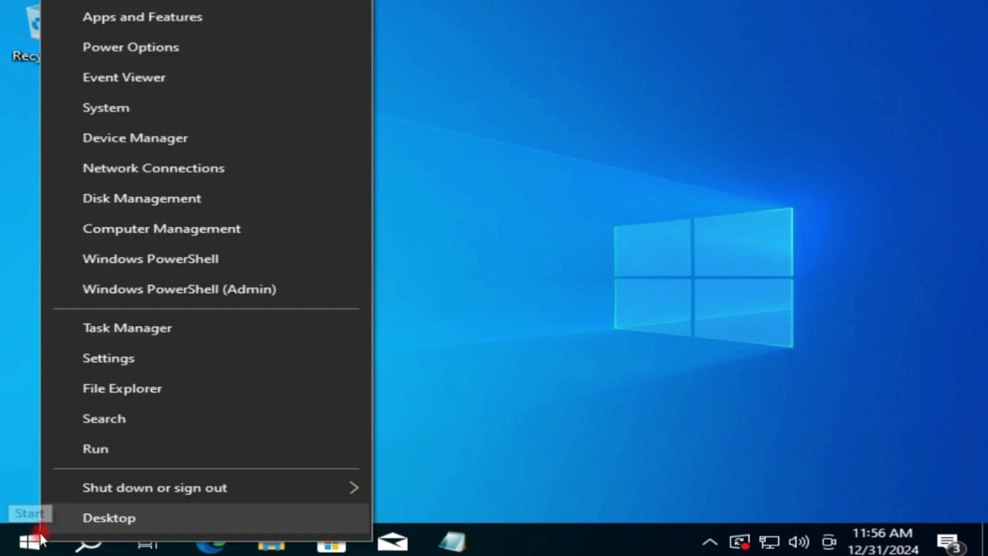
pyautogui.click(130, 356)
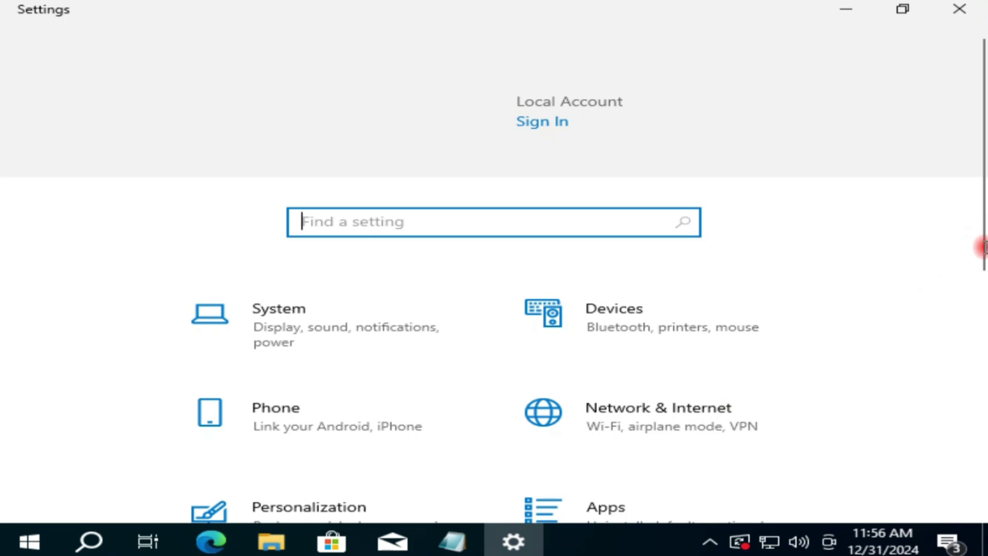
pyautogui.moveTo(984, 256); pyautogui.dragTo(977, 354)
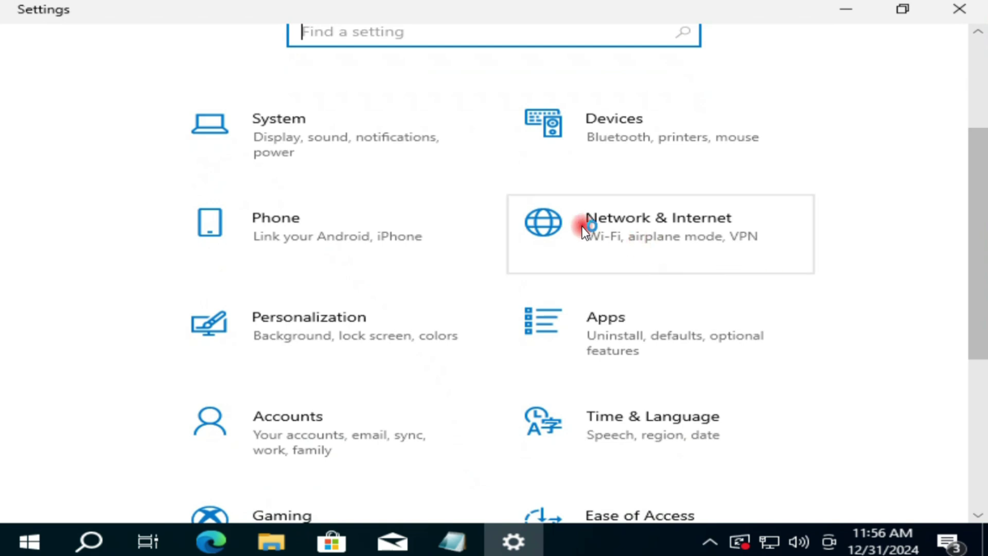
pyautogui.click(644, 229)
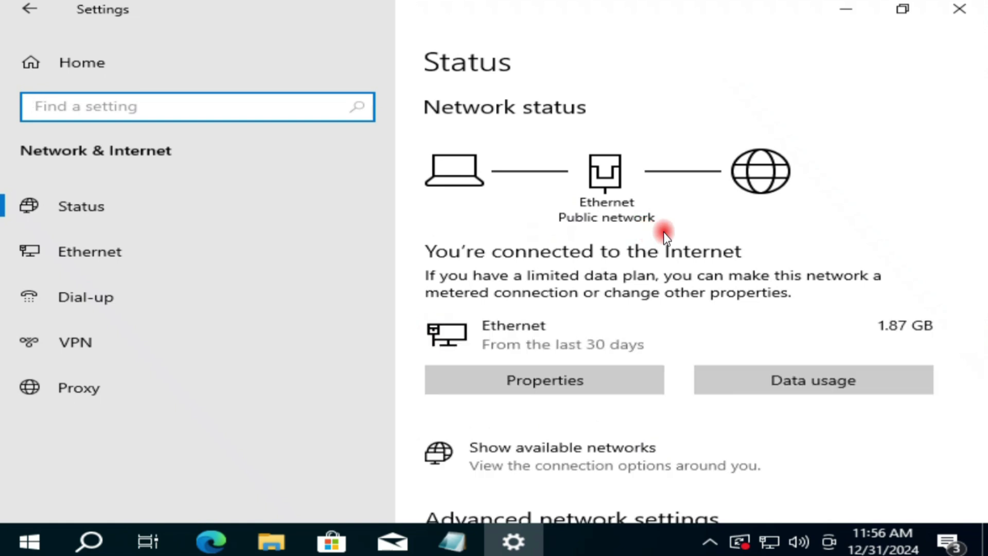
pyautogui.scroll(-1, 979, 196)
pyautogui.scroll(-10, 978, 232)
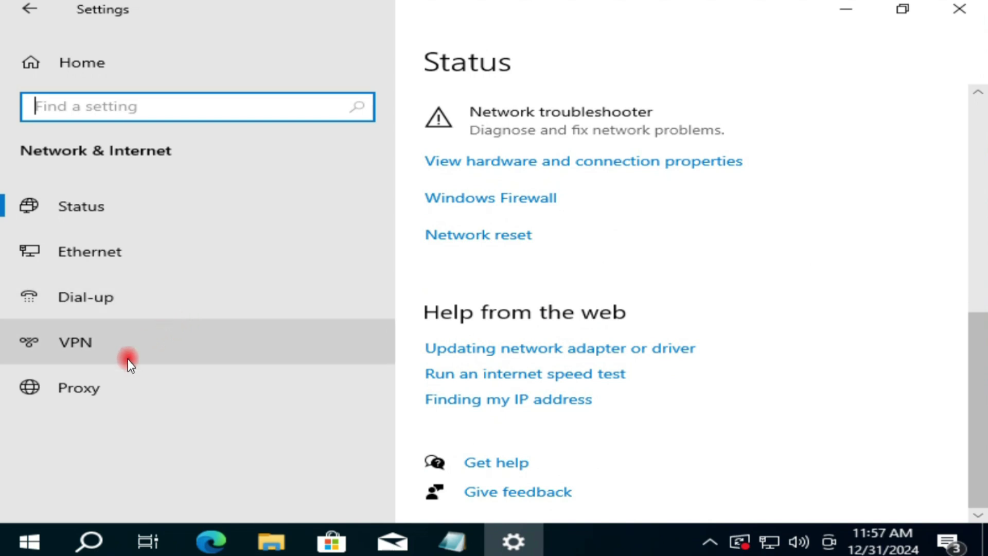
# Turn off VPN over metered networks and VPN while roaming.
pyautogui.click(97, 341)
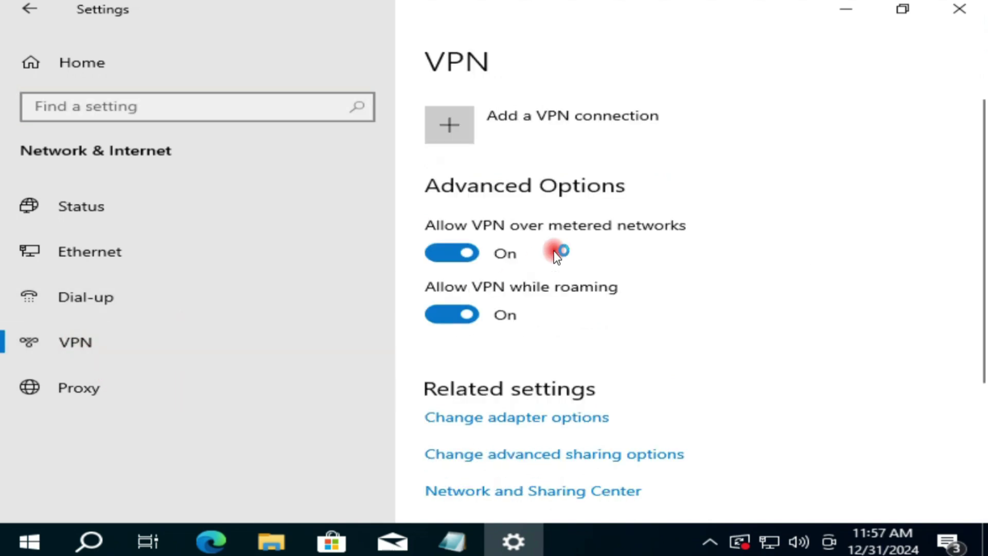
pyautogui.click(446, 252)
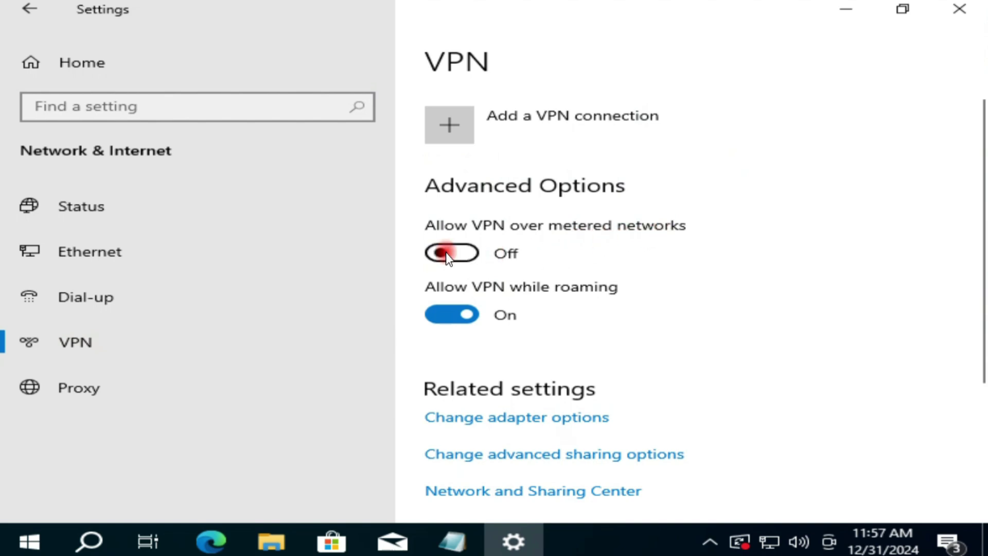
pyautogui.click(446, 315)
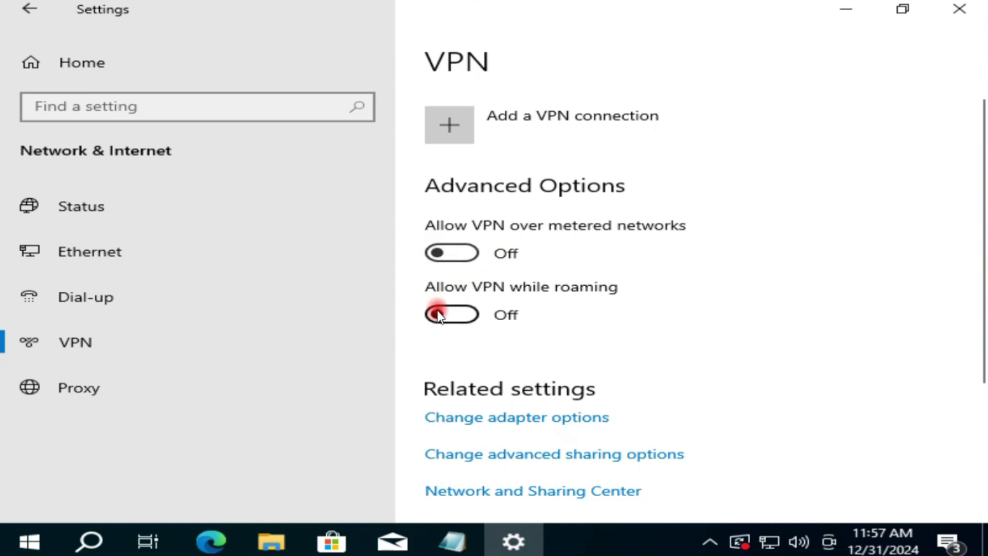
# Try setup script address 192.168.304.33 on the Proxy page, then leave the script off and automatic detection on.
pyautogui.click(102, 386)
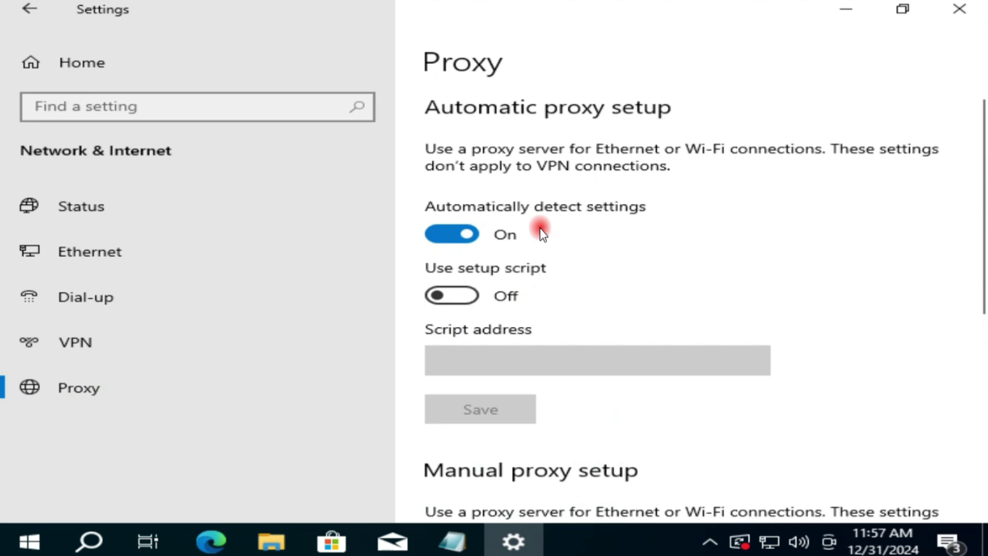
pyautogui.click(458, 296)
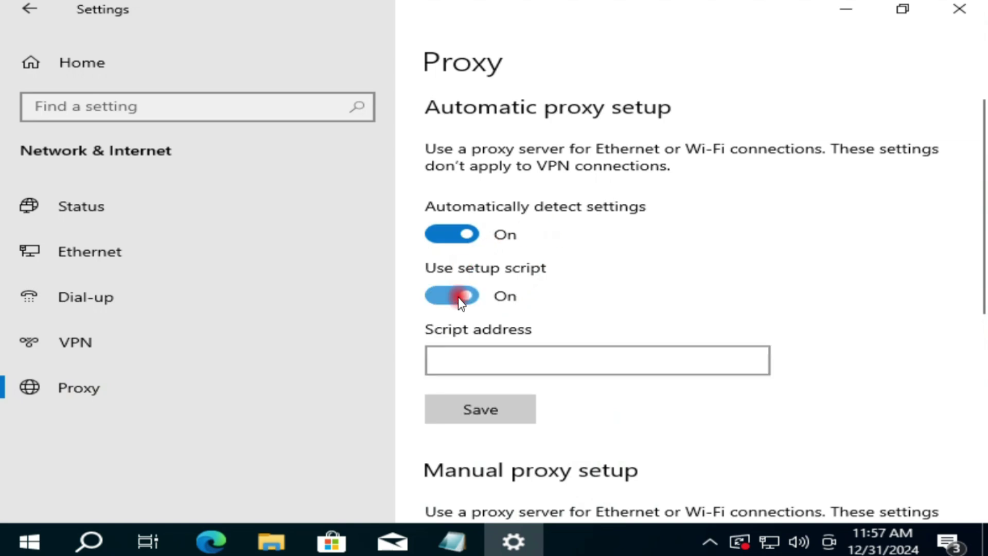
pyautogui.click(456, 363)
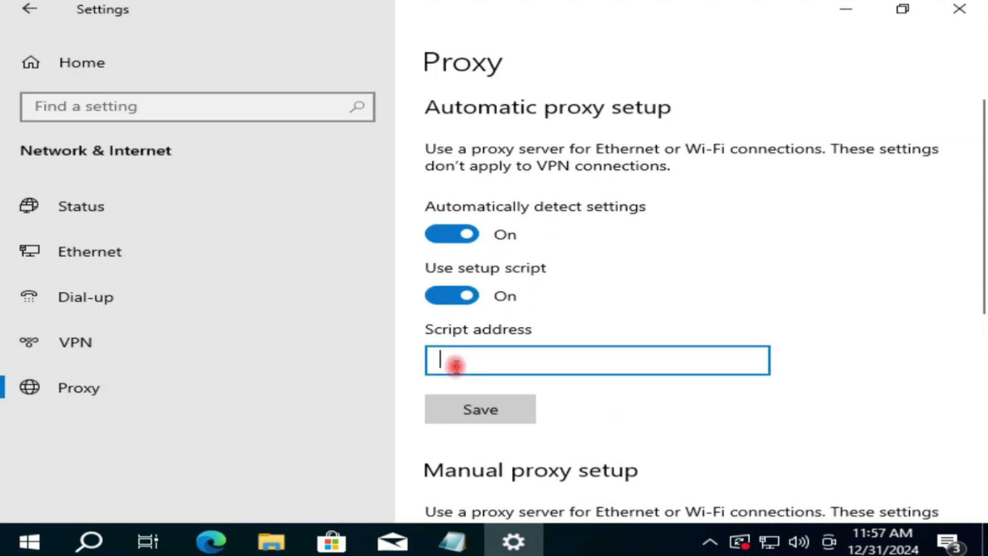
pyautogui.write('192.168.')
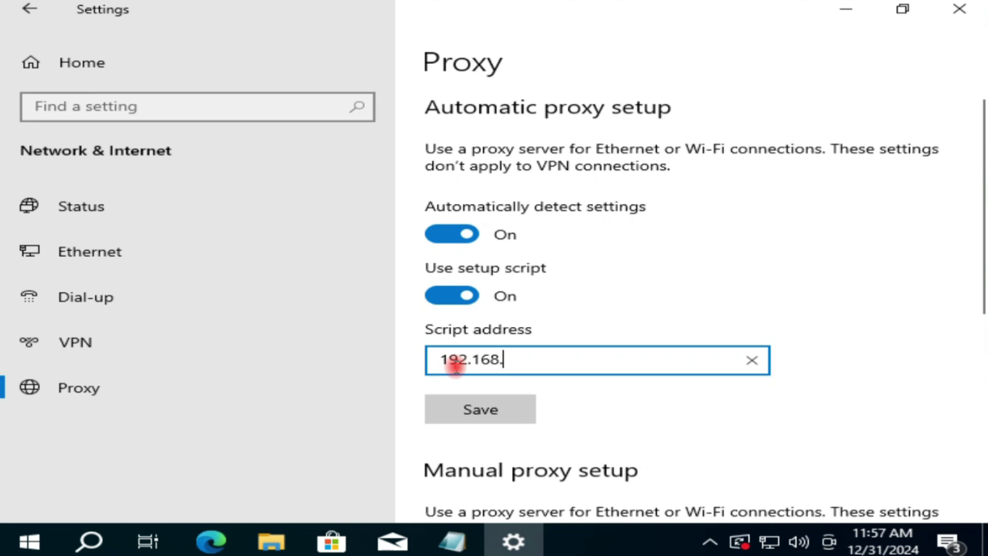
pyautogui.write('304.33')
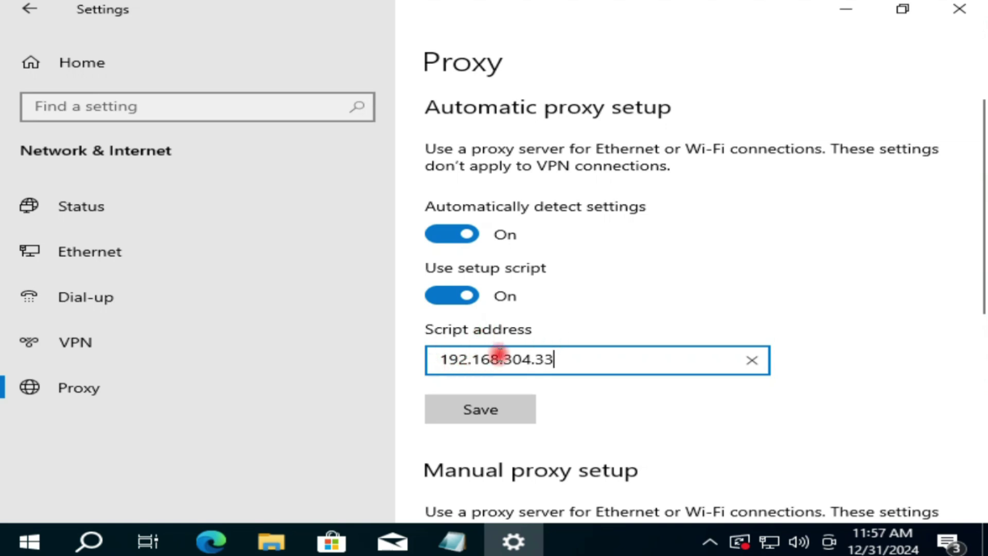
pyautogui.click(430, 301)
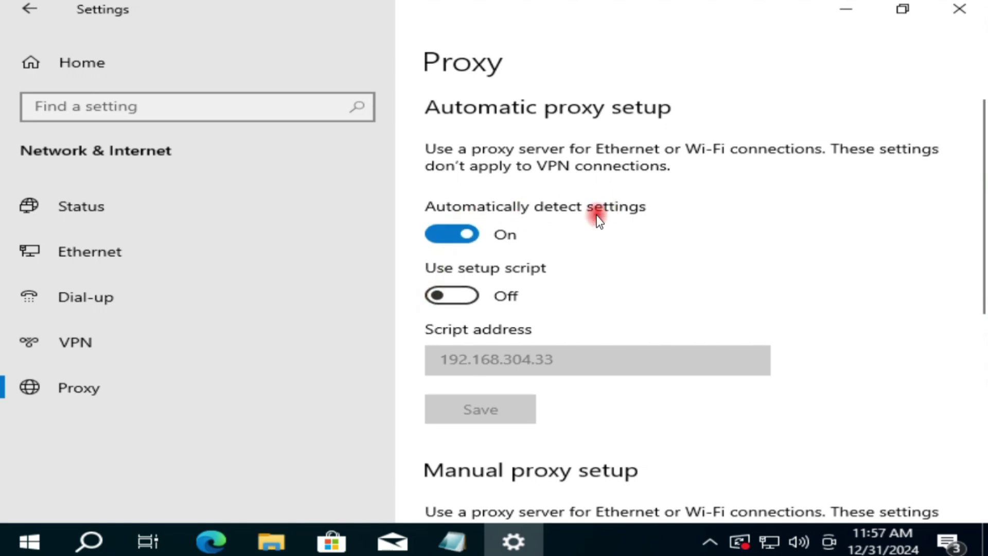
pyautogui.click(453, 233)
pyautogui.click(473, 237)
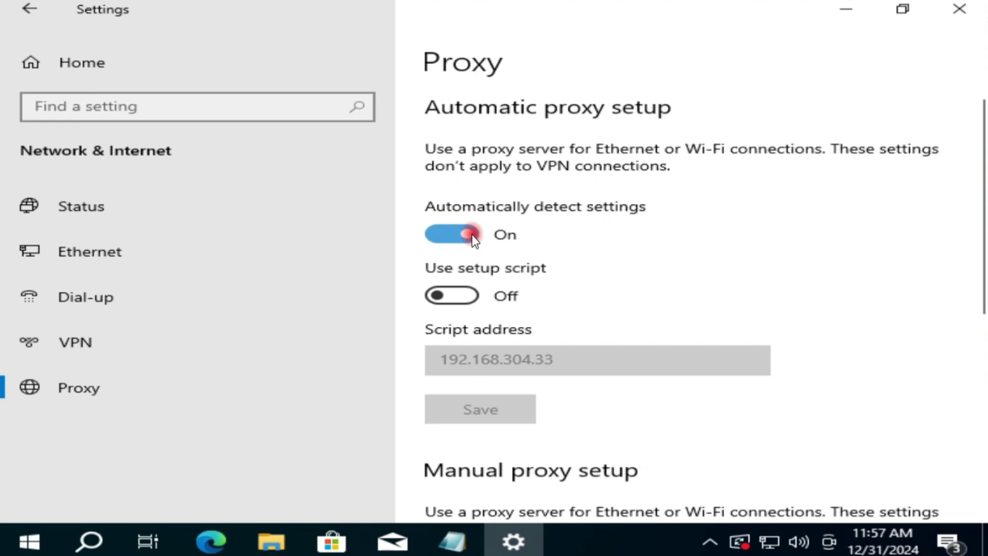
pyautogui.scroll(-5, 511, 305)
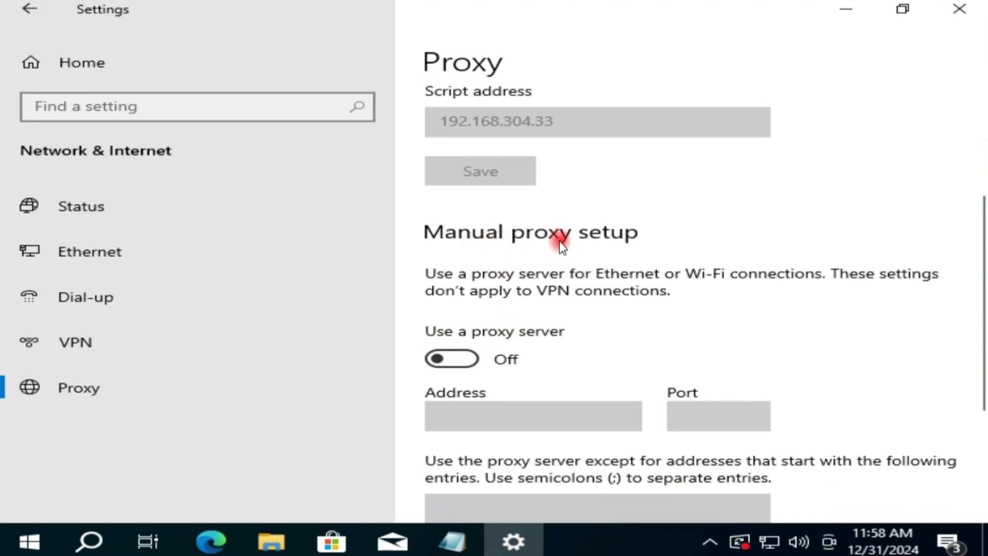
# Turn on the manual proxy server and enter address 192.168.5.66.
pyautogui.scroll(-2, 560, 242)
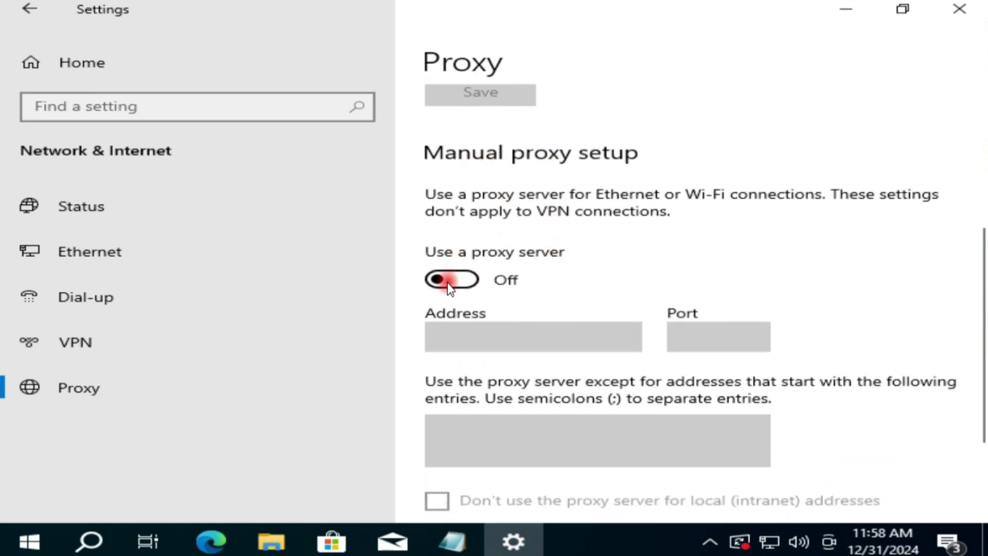
pyautogui.click(447, 282)
pyautogui.click(479, 332)
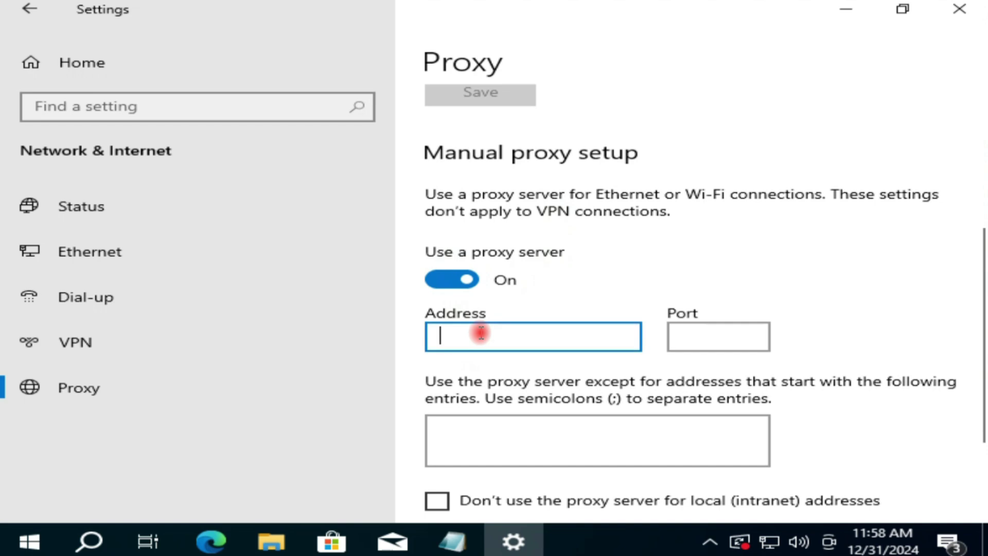
pyautogui.scroll(-2, 493, 342)
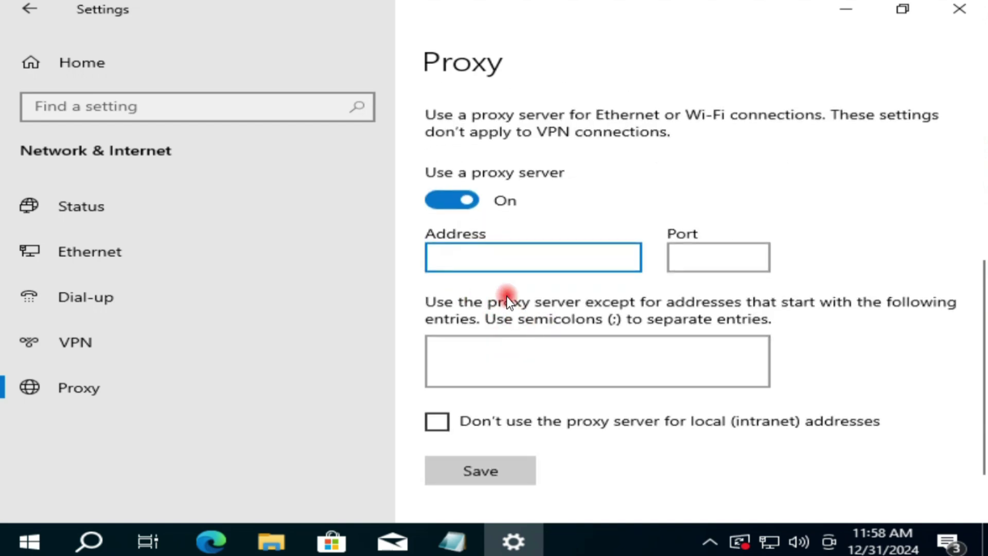
pyautogui.write('192.168.5.66')
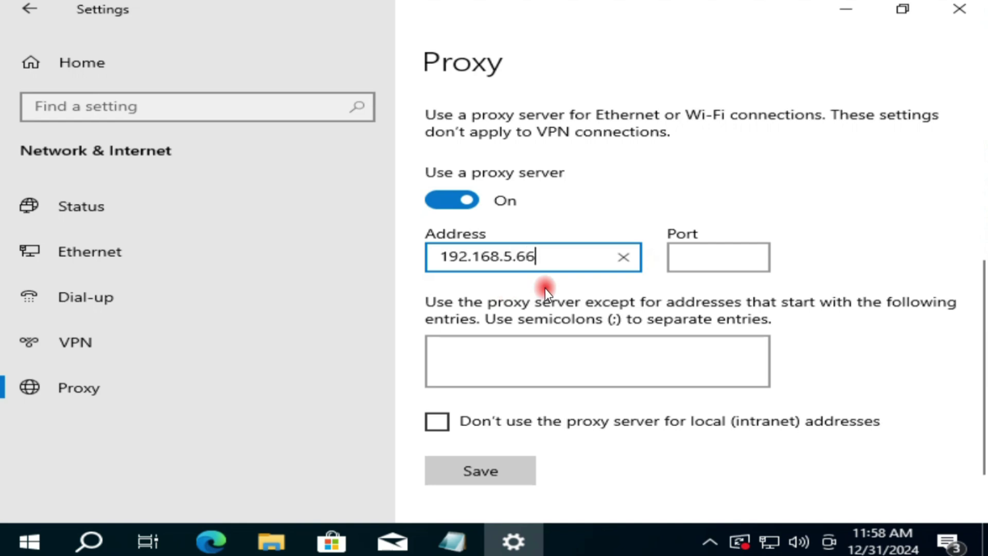
# Enter proxy port 8080, then switch the manual proxy server back off.
pyautogui.click(706, 257)
pyautogui.write('8080')
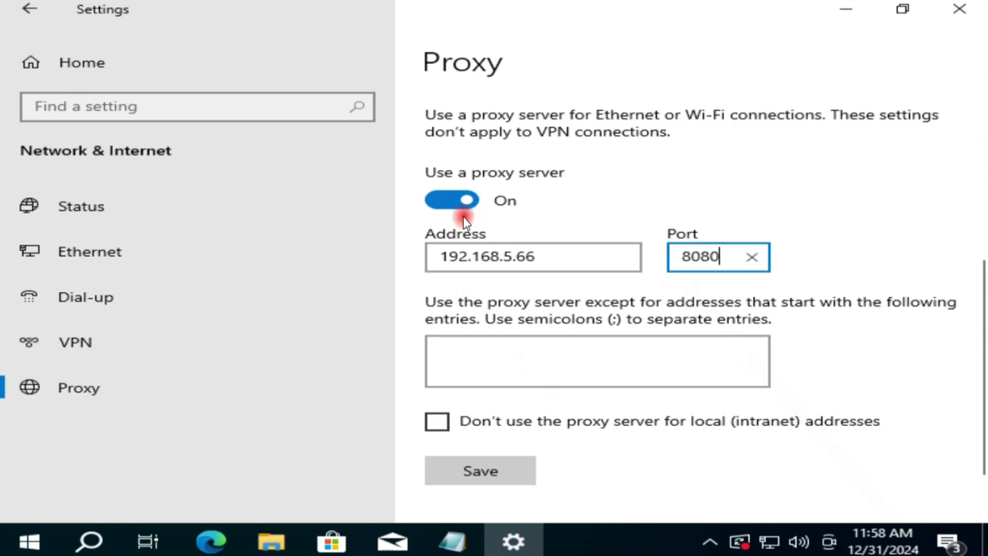
pyautogui.click(448, 207)
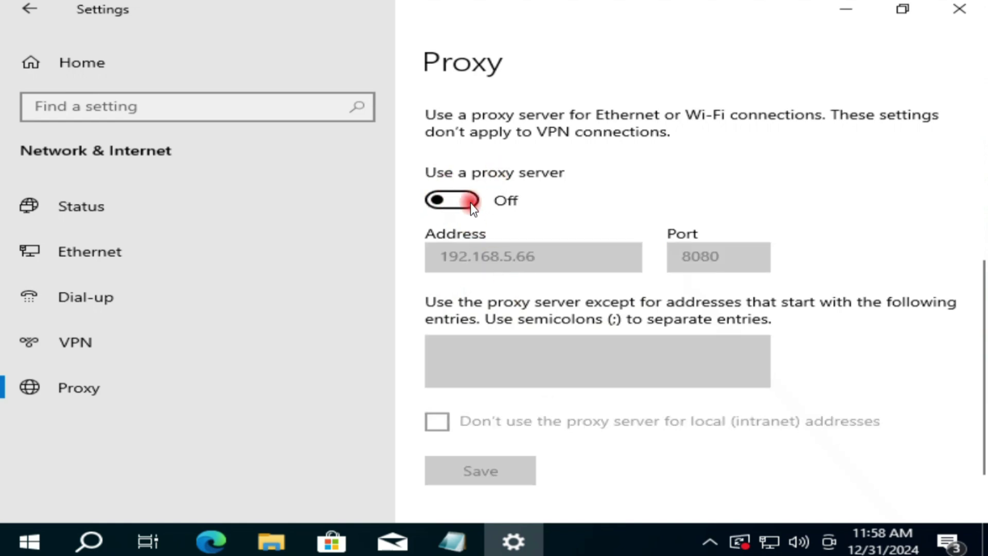
pyautogui.scroll(5, 507, 227)
pyautogui.scroll(1, 506, 226)
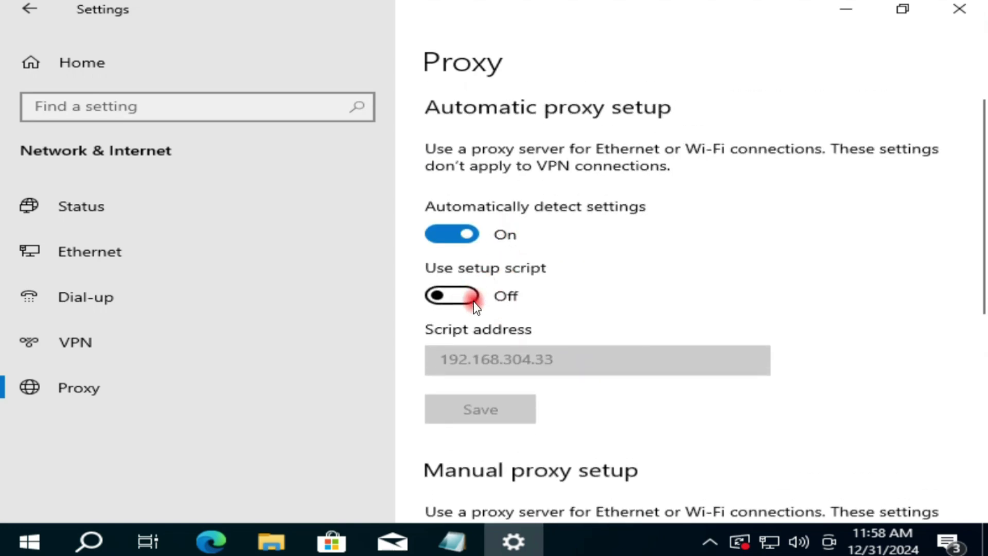
pyautogui.scroll(-10, 471, 303)
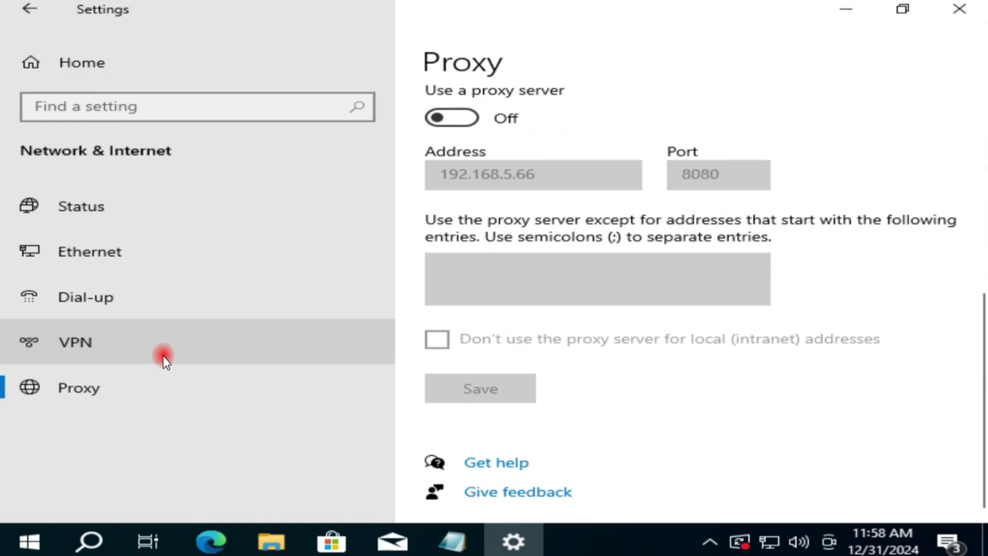
# Close Settings, search for services.msc, and bring up the Services result's launch options.
pyautogui.click(959, 14)
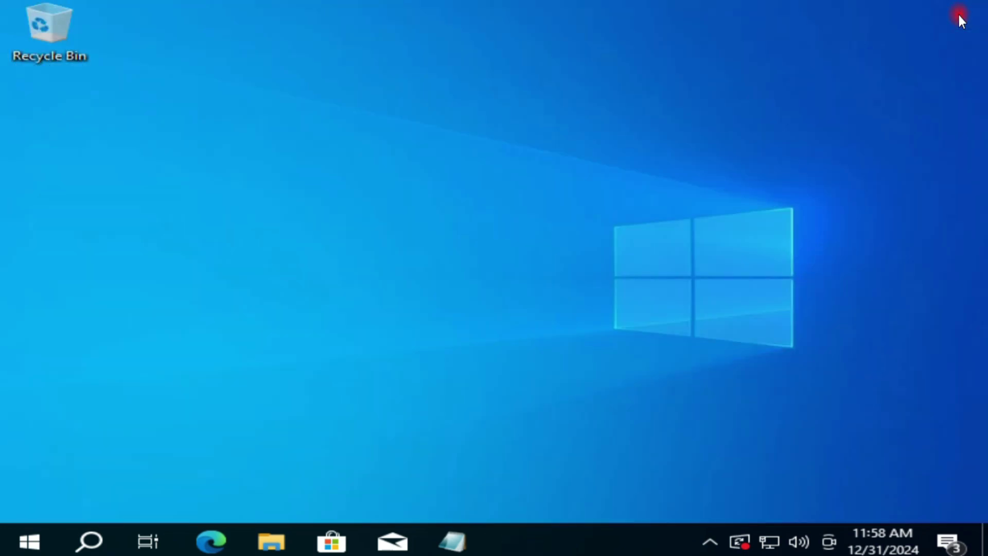
pyautogui.click(98, 539)
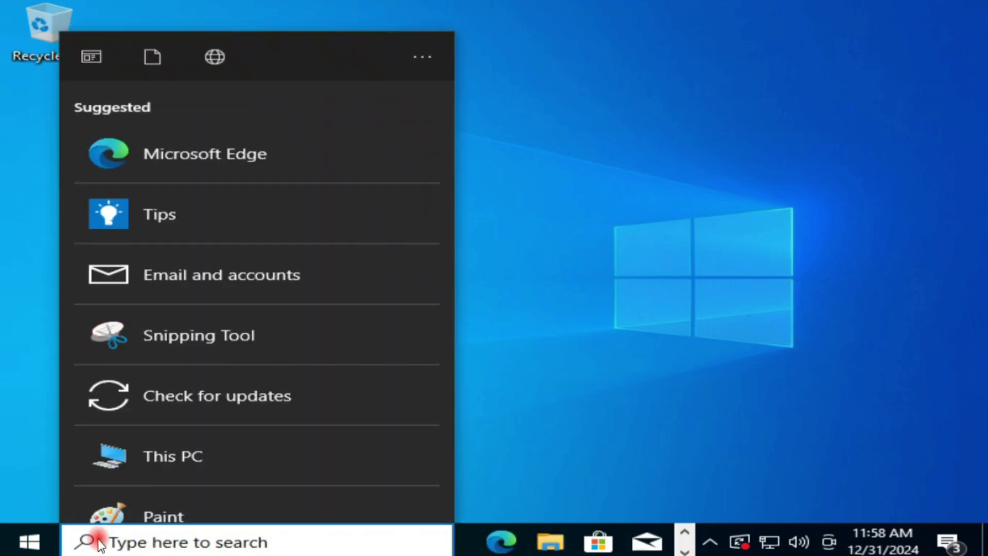
pyautogui.write('se')
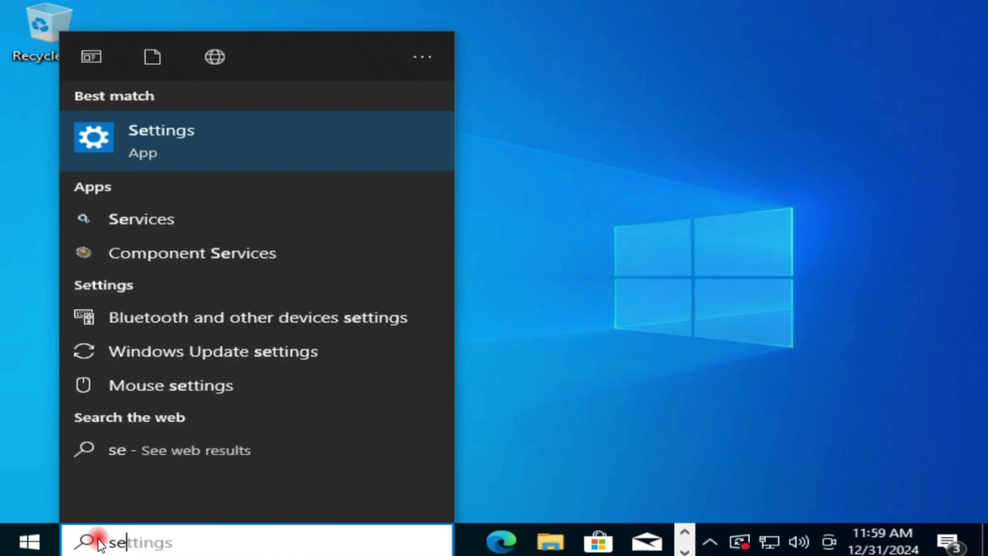
pyautogui.write('rvic')
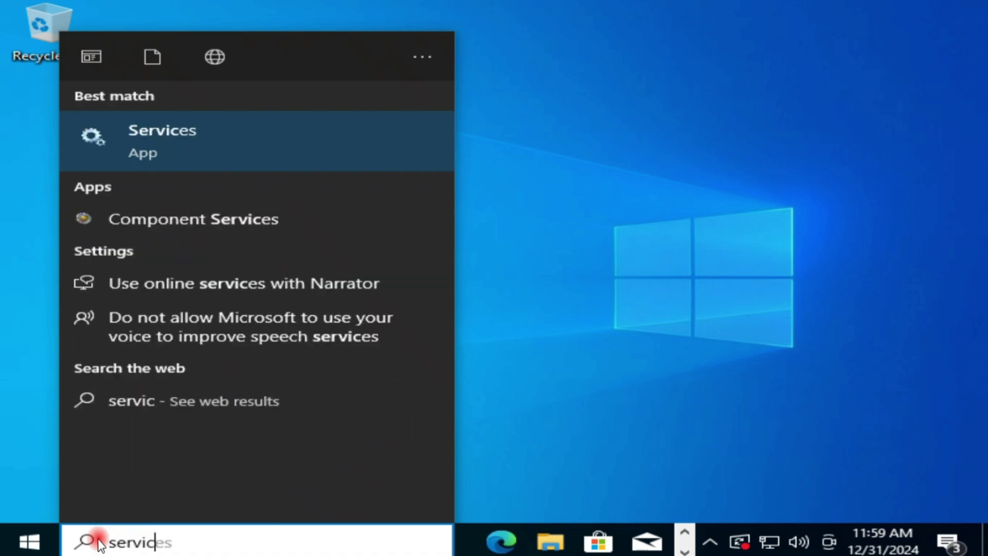
pyautogui.write('es')
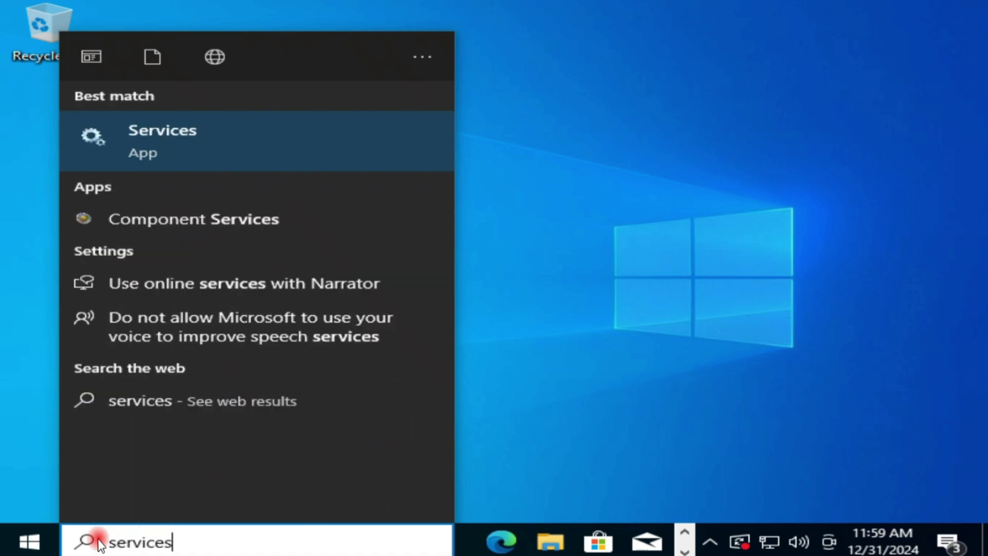
pyautogui.write('.msc')
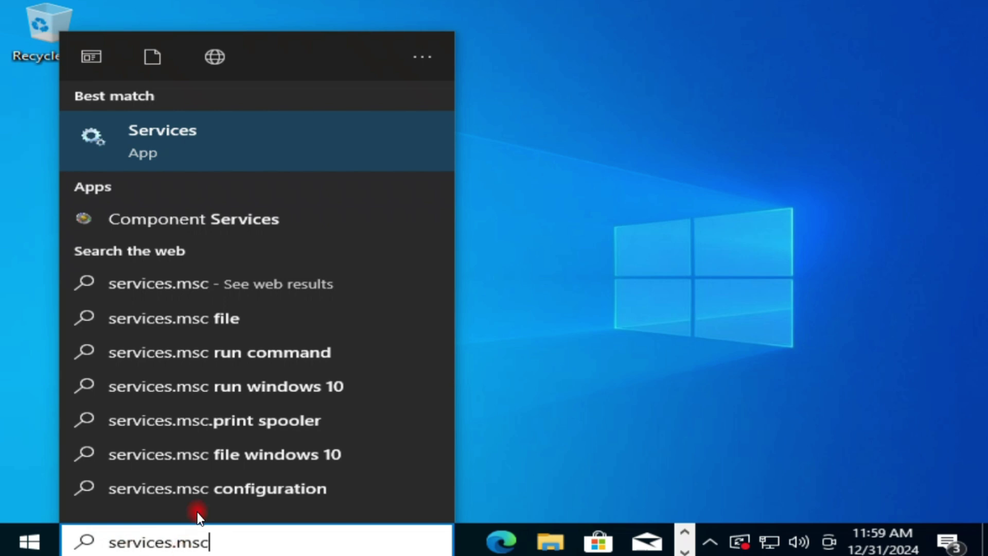
pyautogui.rightClick(160, 137)
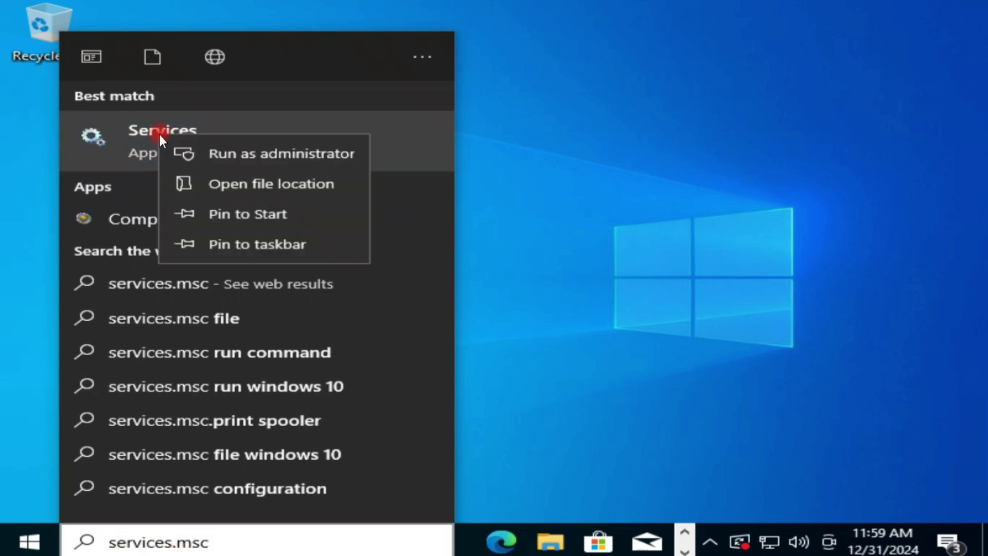
# Run Services as administrator and restart the Windows Update service.
pyautogui.click(297, 158)
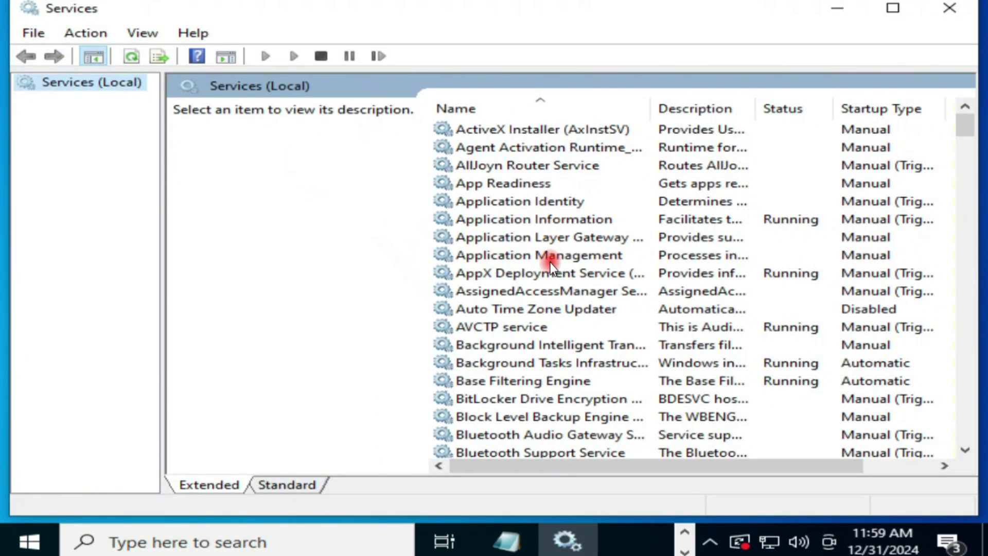
pyautogui.click(589, 274)
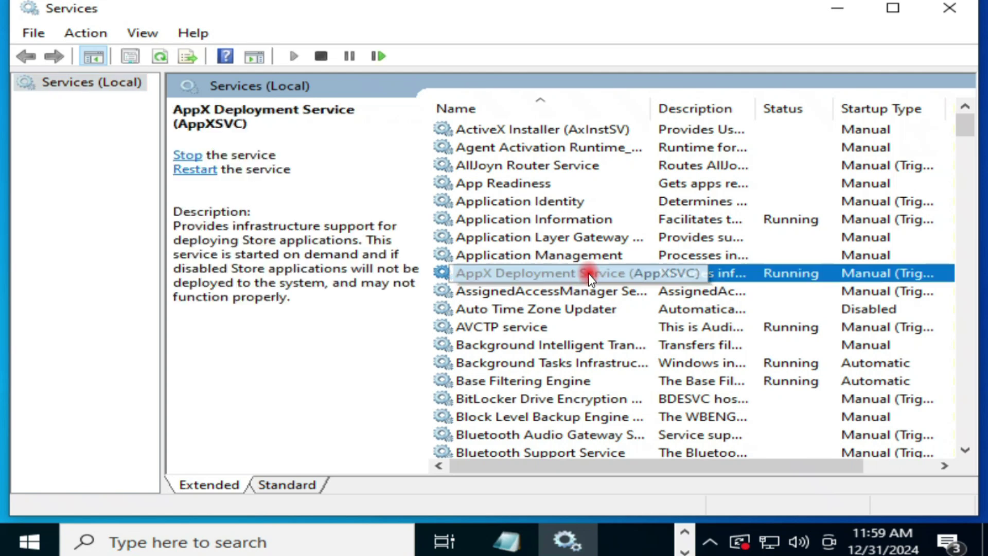
pyautogui.press('w')
pyautogui.scroll(-3, 578, 299)
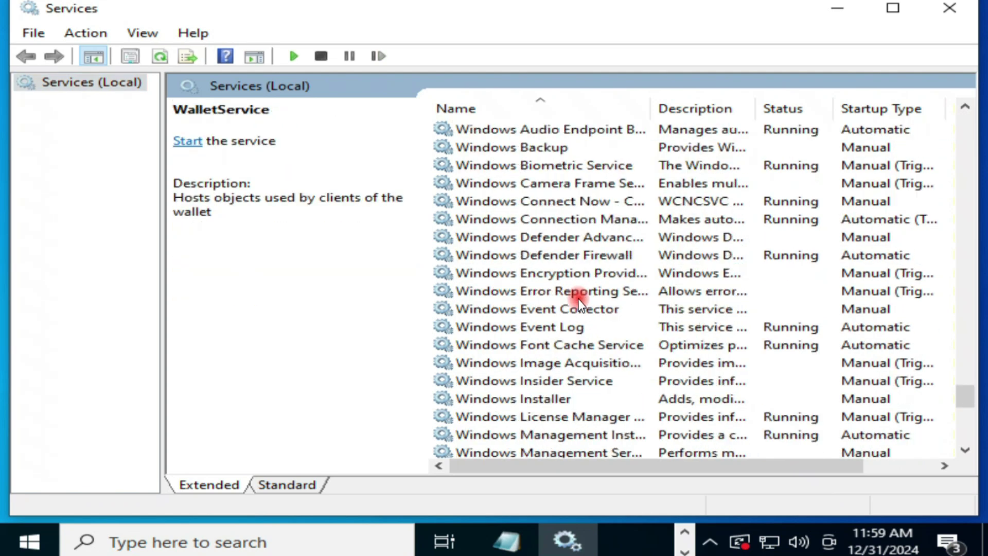
pyautogui.scroll(-7, 578, 298)
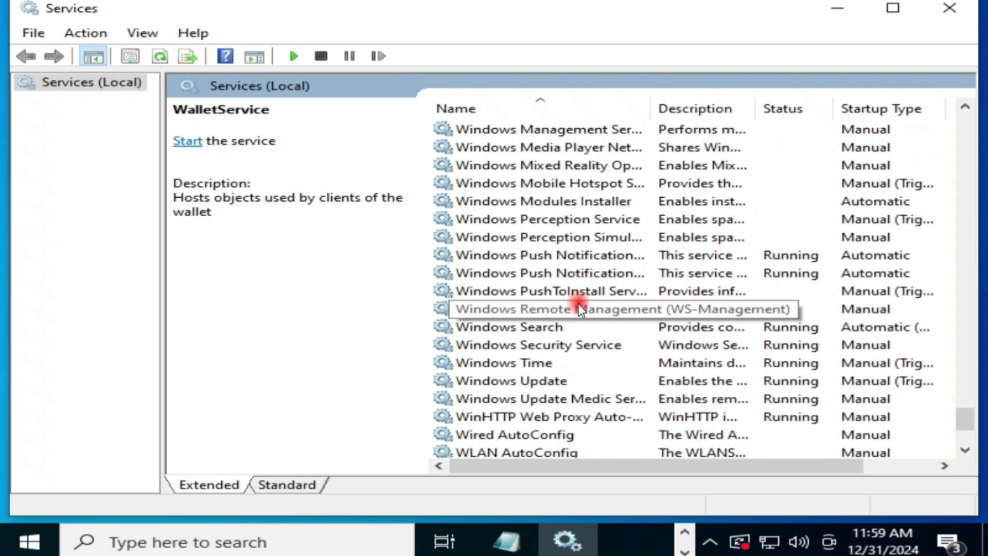
pyautogui.click(543, 276)
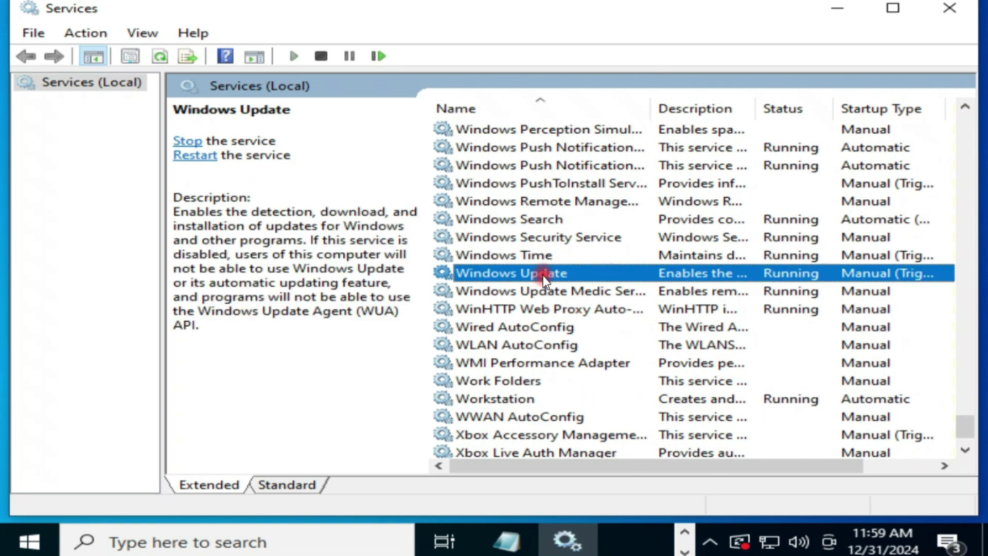
pyautogui.rightClick(507, 275)
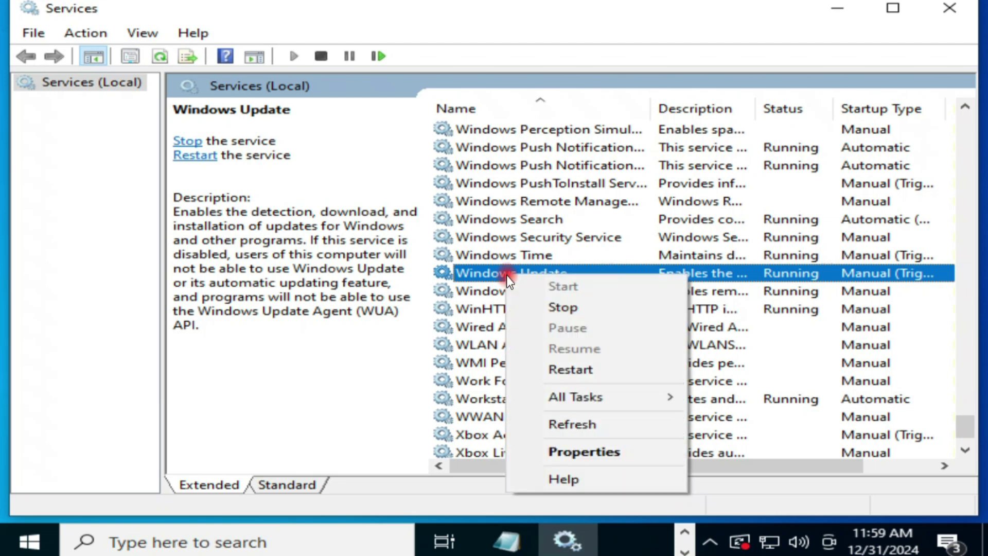
pyautogui.click(564, 370)
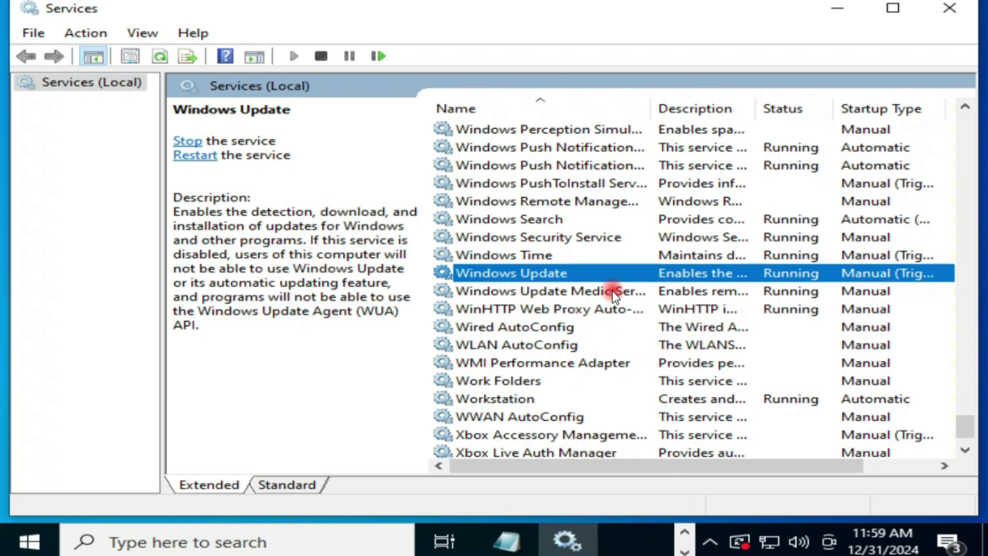
pyautogui.rightClick(577, 273)
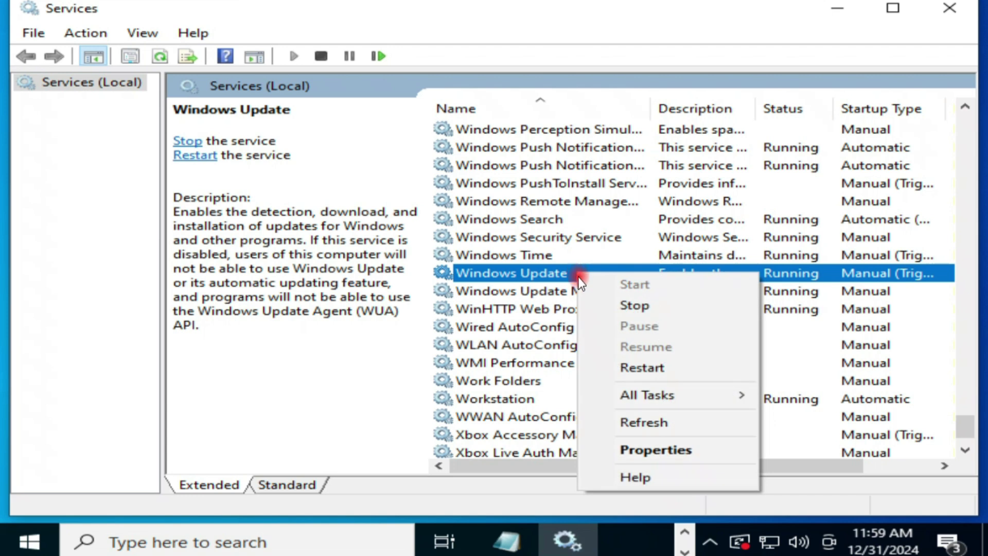
# Change the Windows Update service's startup type to Automatic in its properties, apply, and confirm.
pyautogui.click(644, 449)
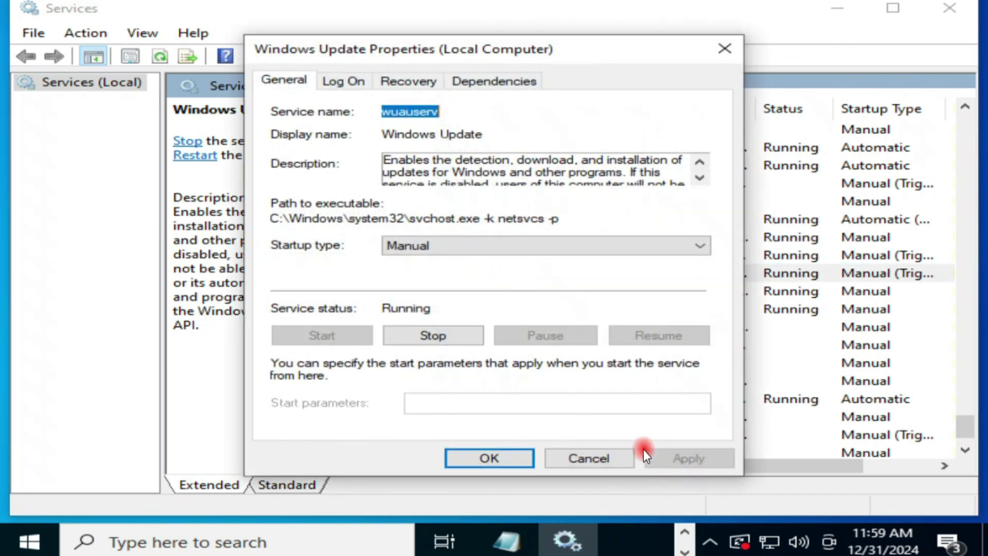
pyautogui.click(476, 248)
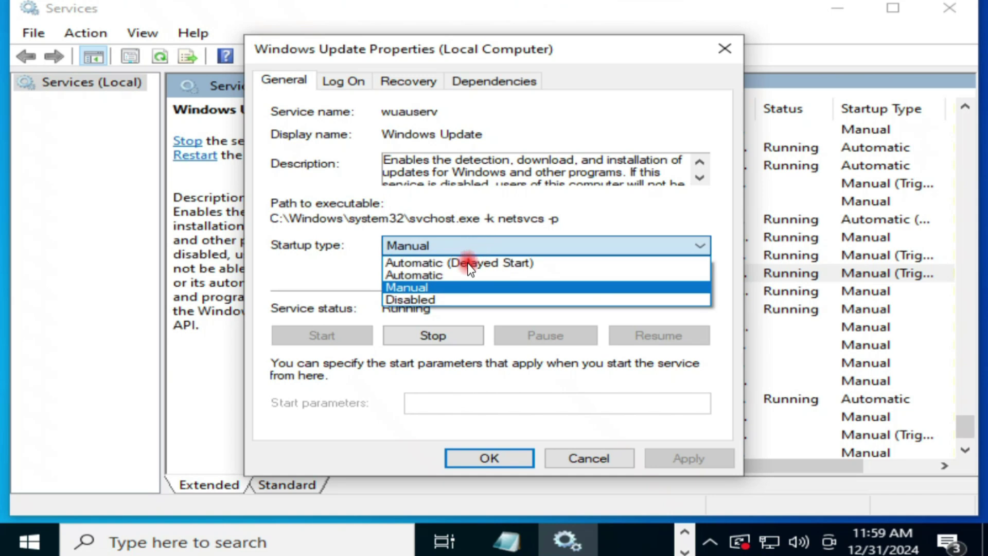
pyautogui.click(416, 276)
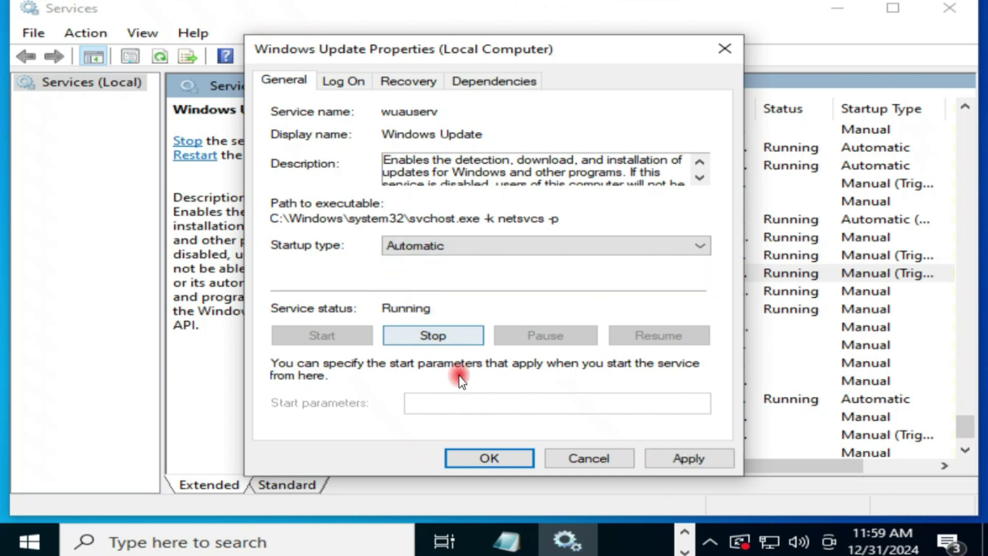
pyautogui.click(690, 458)
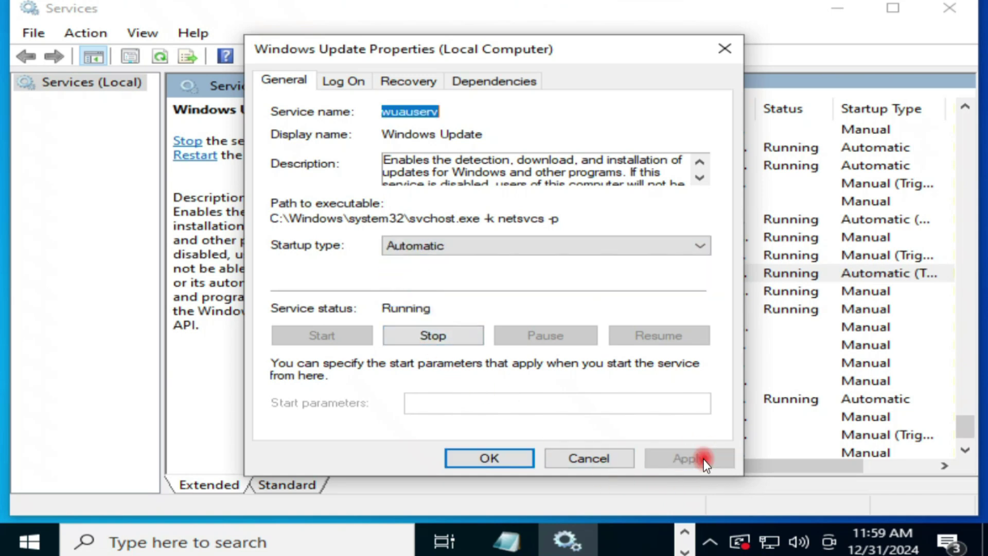
pyautogui.click(508, 457)
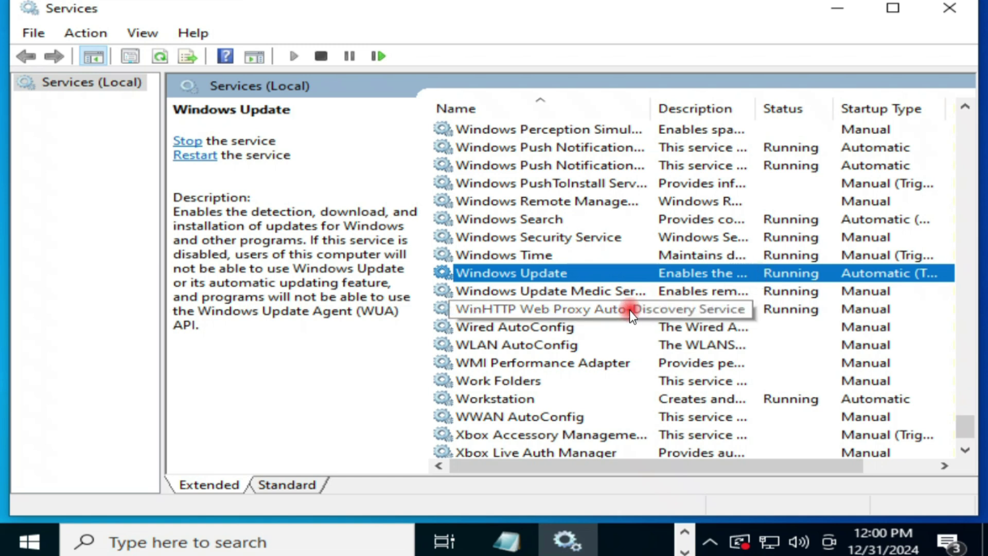
# Find the Microsoft Store Install Service in the Services list and widen the Name column.
pyautogui.click(538, 345)
pyautogui.press('m')
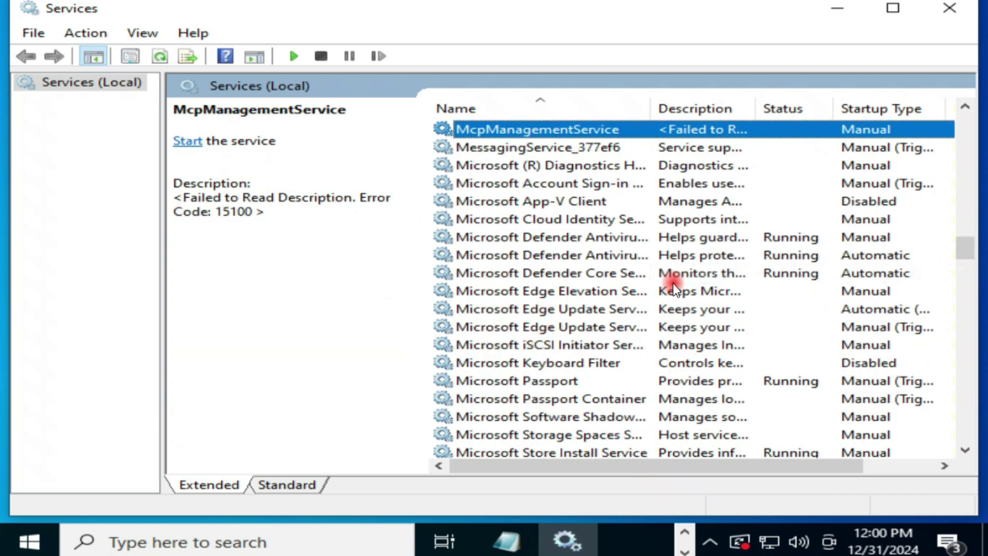
pyautogui.scroll(-1, 671, 290)
pyautogui.scroll(-4, 672, 289)
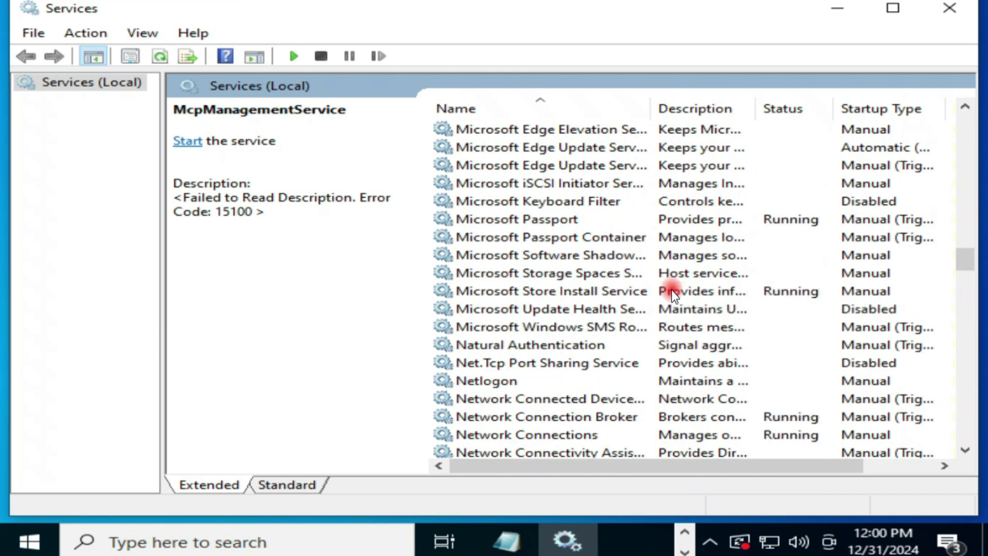
pyautogui.scroll(2, 672, 289)
pyautogui.click(605, 275)
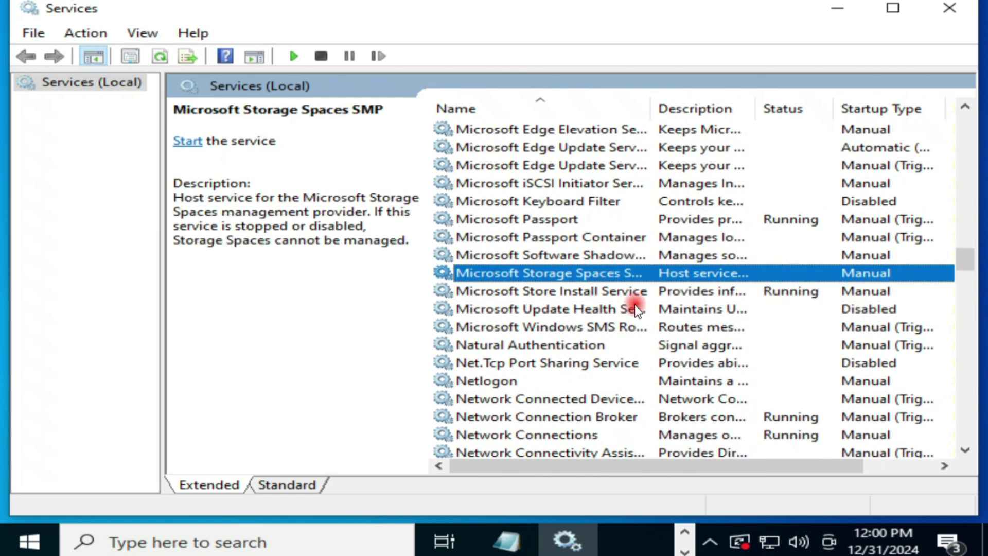
pyautogui.moveTo(650, 106); pyautogui.dragTo(746, 119)
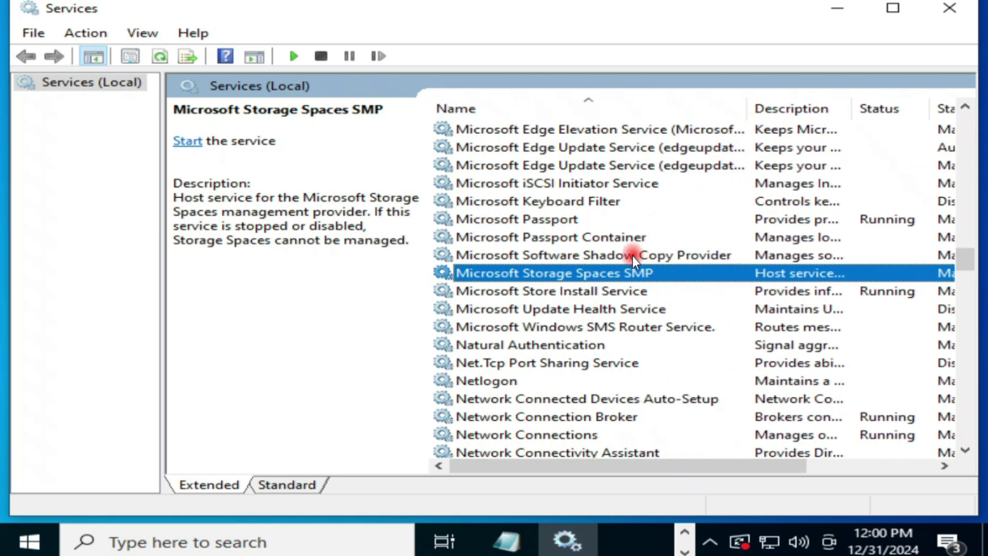
# Restart the Microsoft Store Install Service, then close the Services window.
pyautogui.click(612, 292)
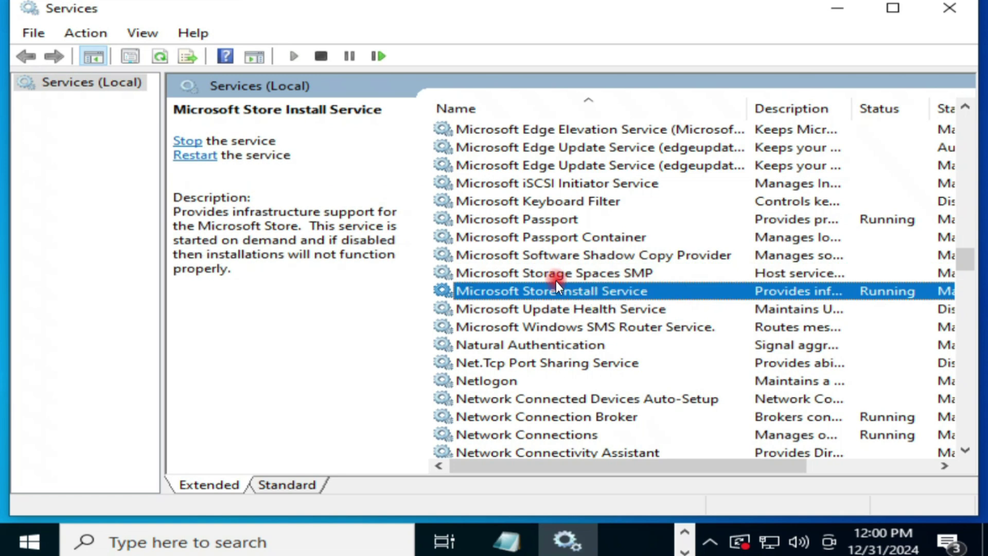
pyautogui.rightClick(623, 289)
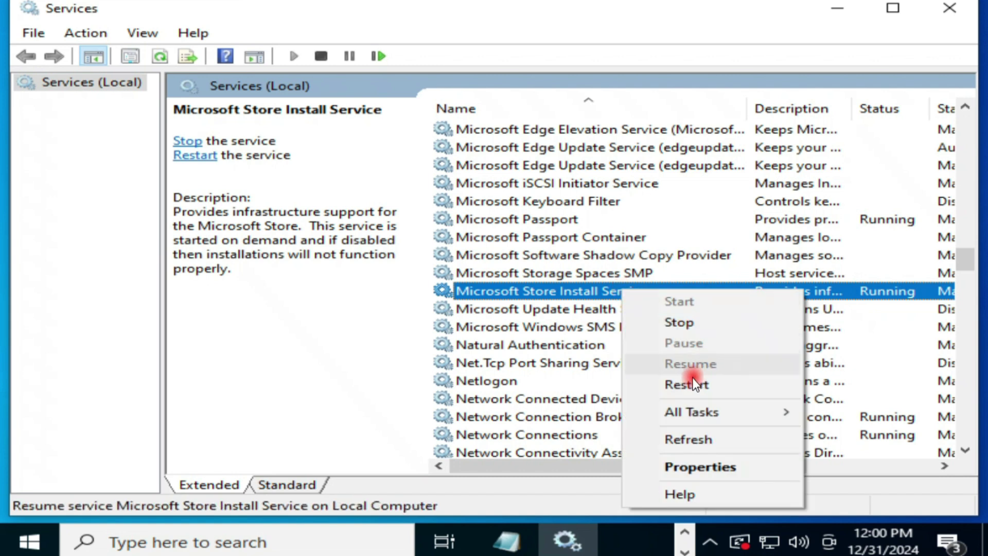
pyautogui.click(704, 390)
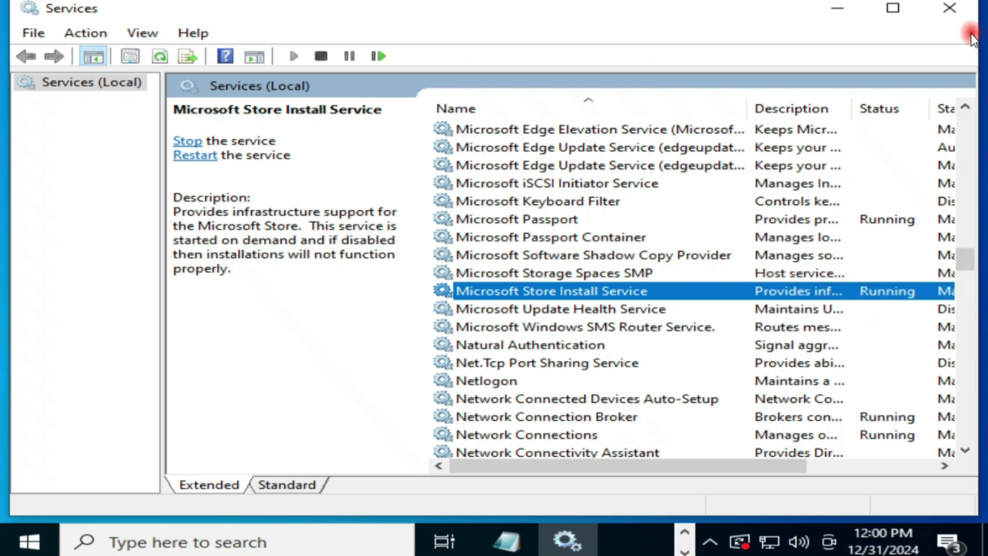
pyautogui.click(952, 20)
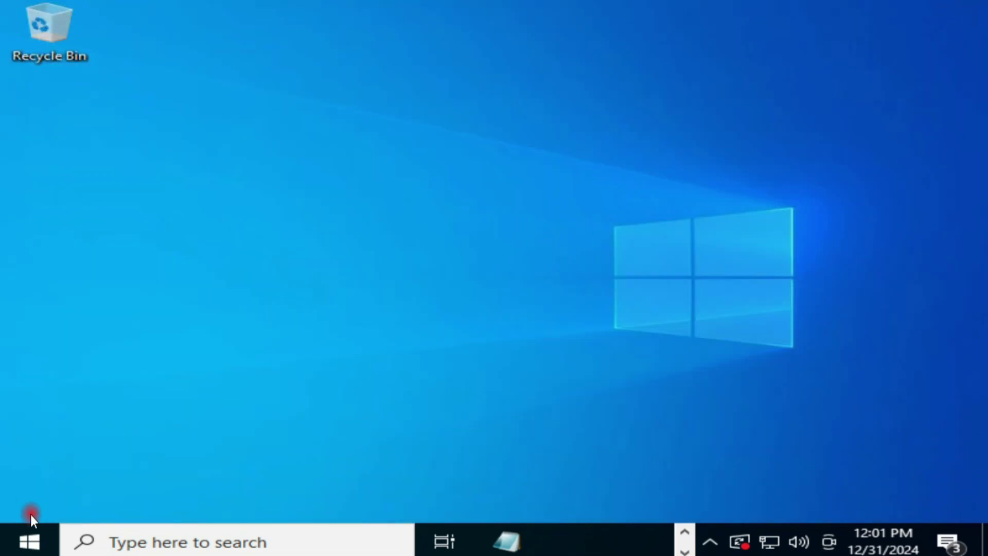
pyautogui.rightClick(30, 540)
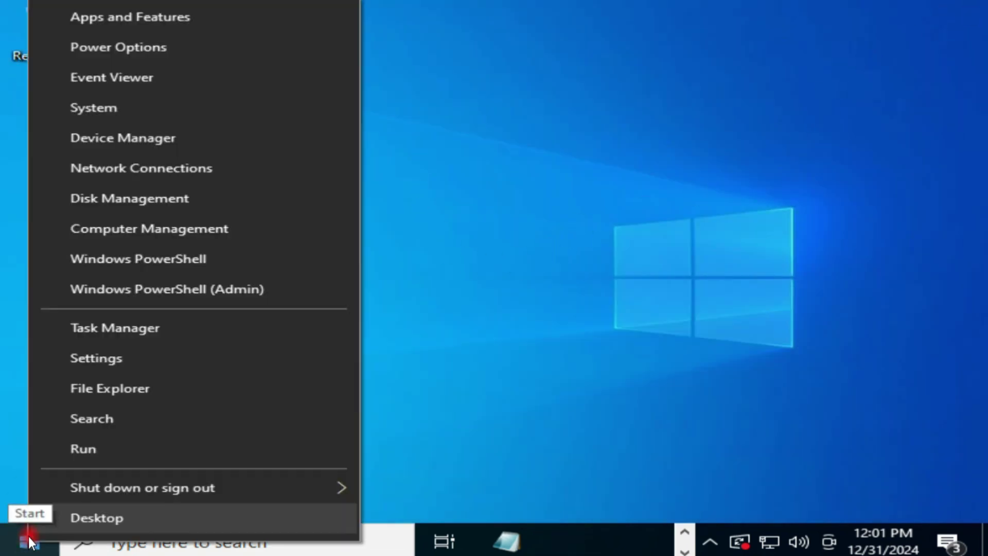
# Enter lusrmgr.msc in the Run dialog's Open box without launching it yet.
pyautogui.click(109, 446)
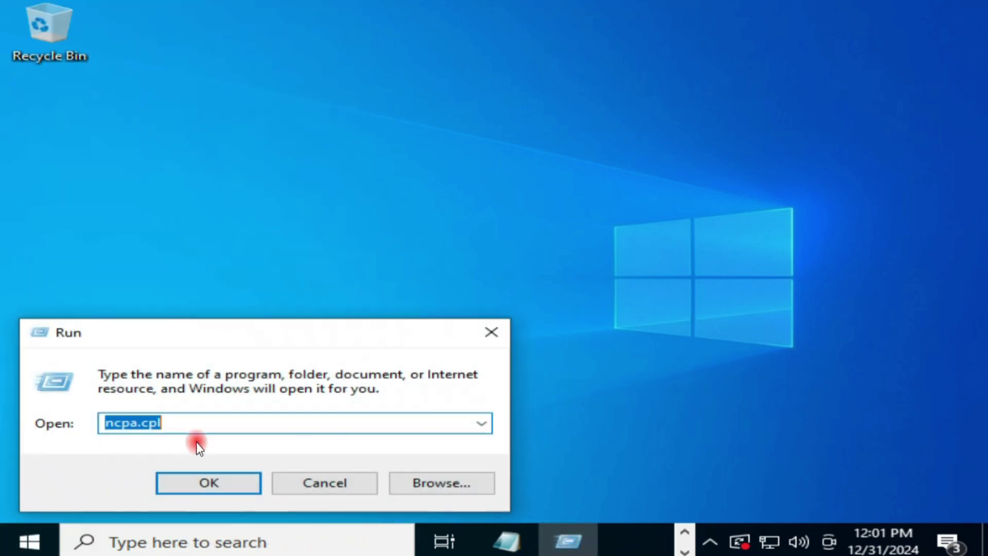
pyautogui.write('lu')
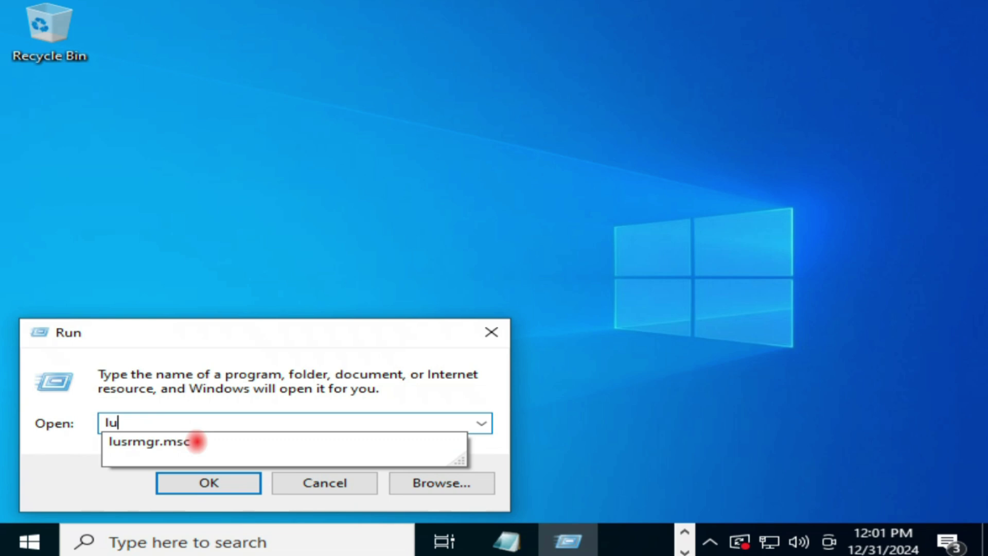
pyautogui.press('Down')
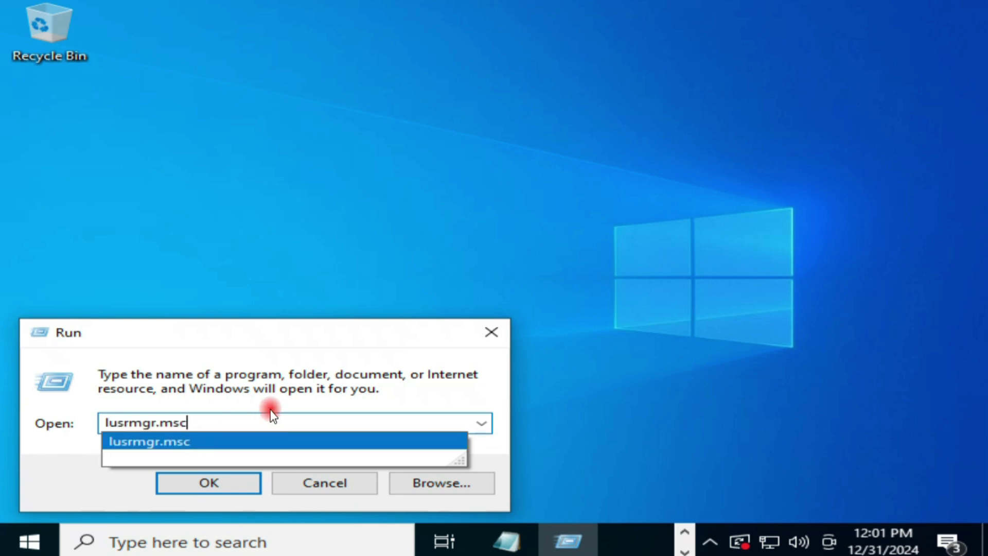
pyautogui.click(269, 406)
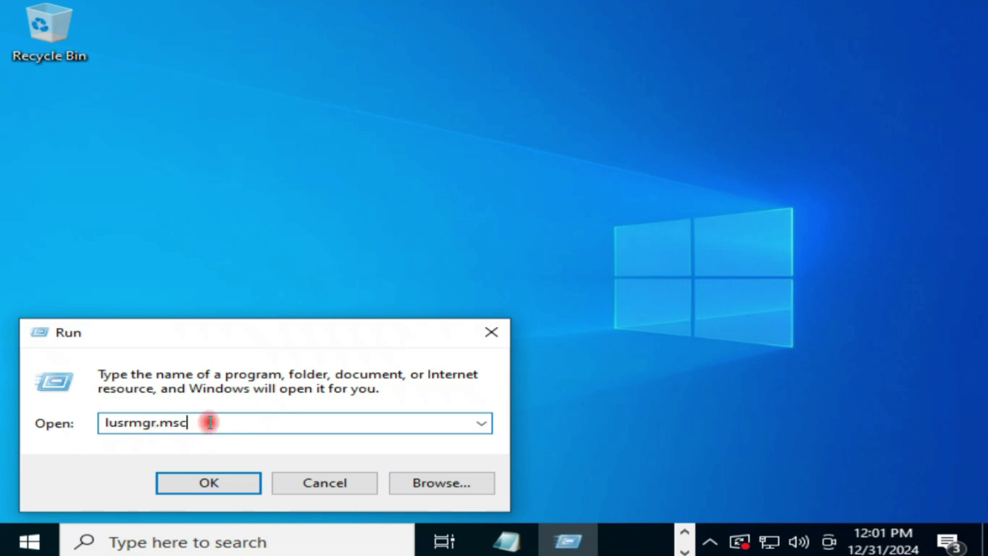
pyautogui.moveTo(210, 421); pyautogui.dragTo(90, 418)
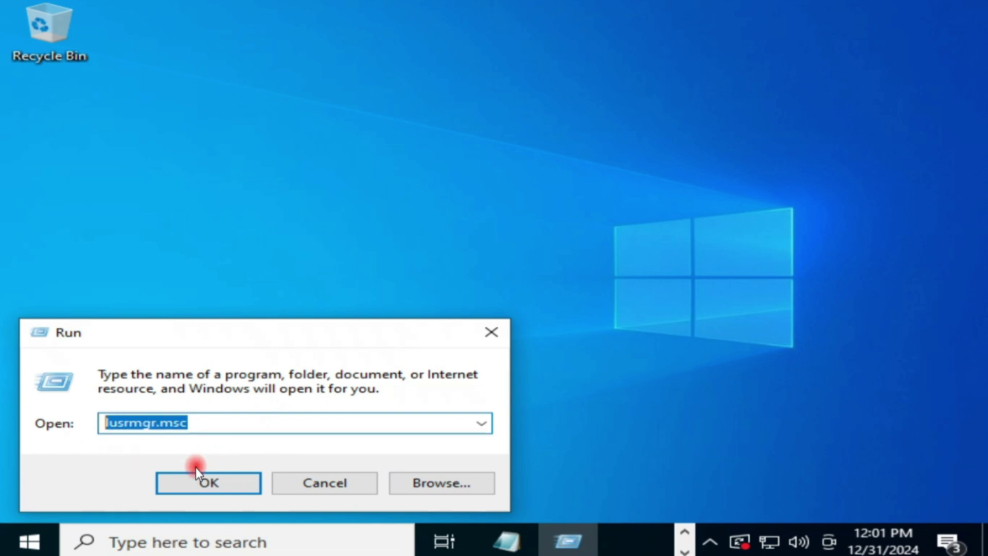
# Launch Local Users and Groups and open its Users folder.
pyautogui.click(206, 487)
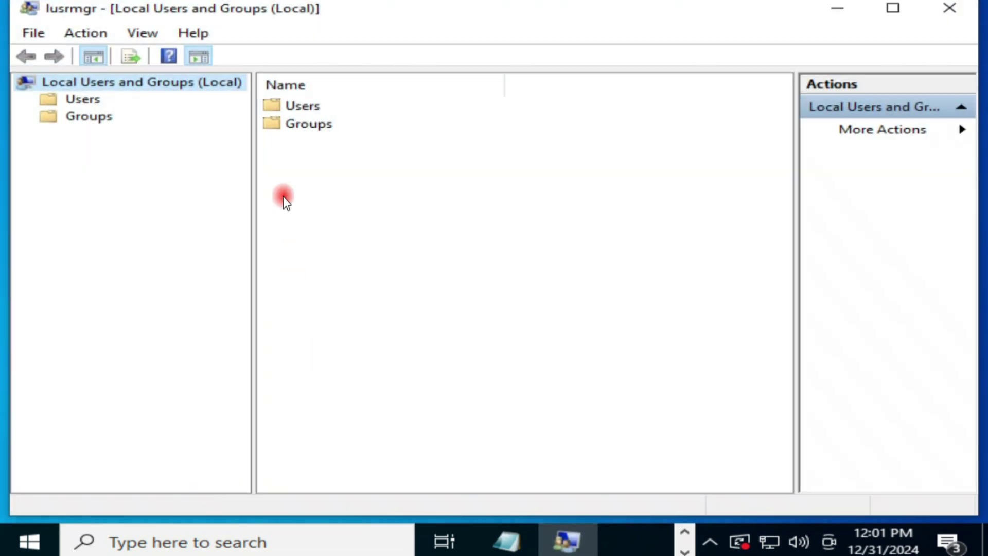
pyautogui.click(300, 108)
pyautogui.rightClick(299, 109)
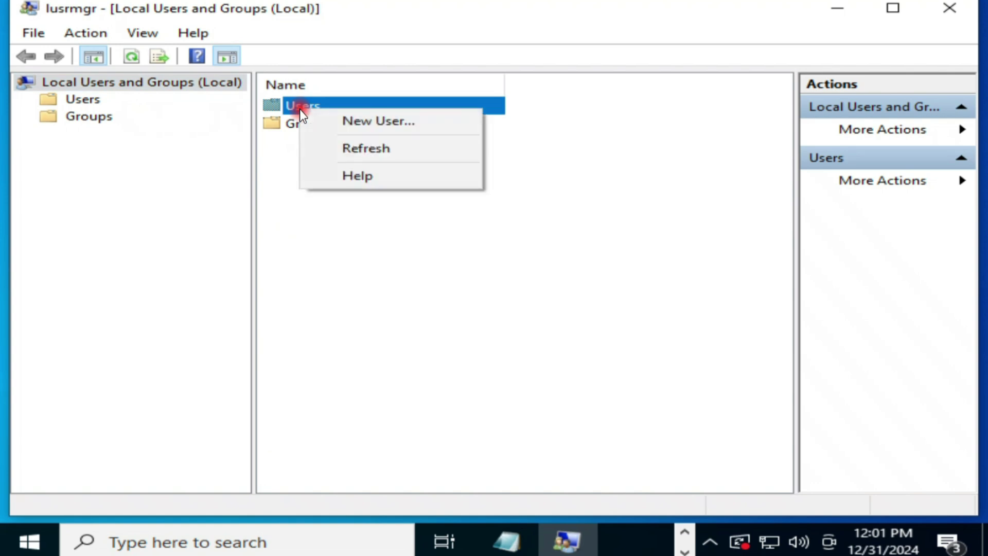
pyautogui.click(296, 107)
pyautogui.doubleClick(295, 107)
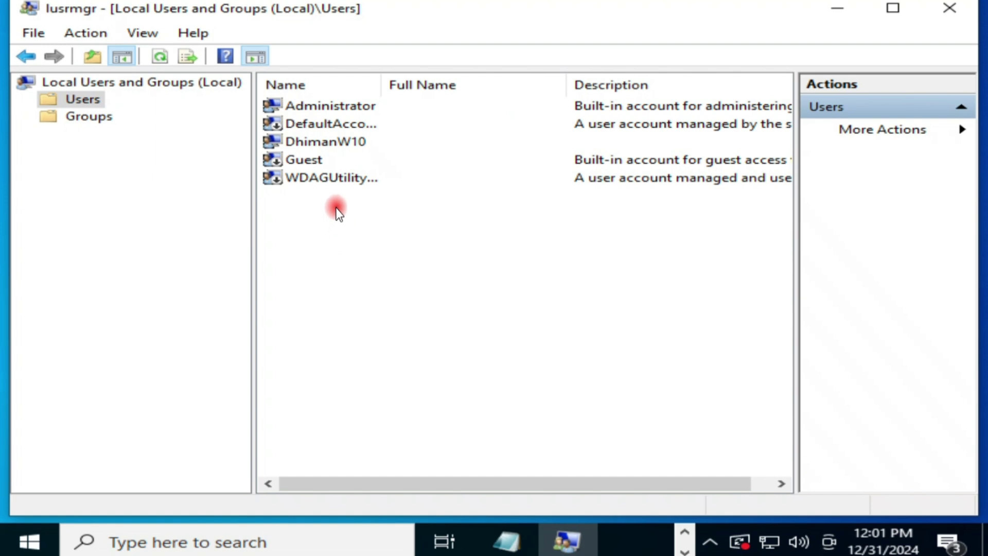
# Widen the Name column so every account name in Users shows in full.
pyautogui.click(321, 143)
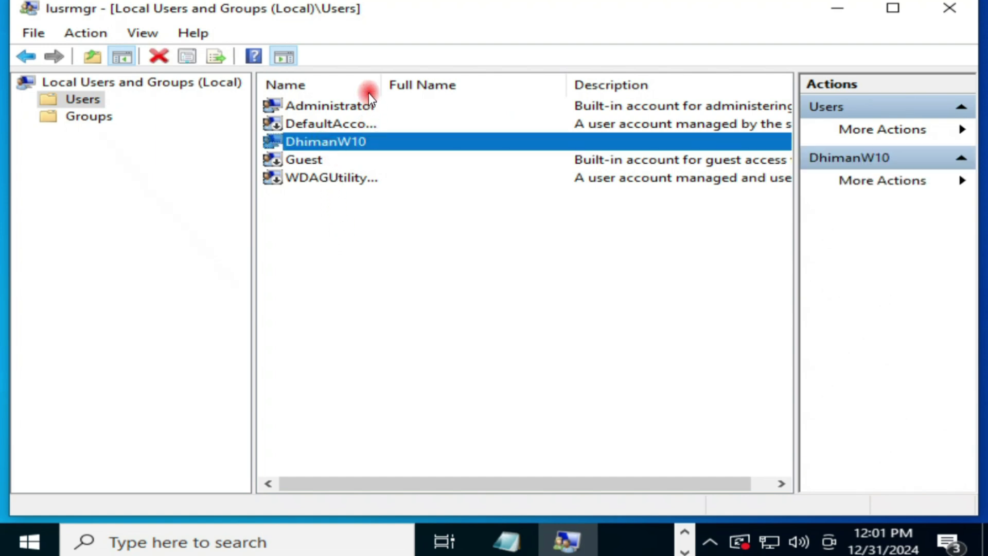
pyautogui.moveTo(381, 85); pyautogui.dragTo(411, 86)
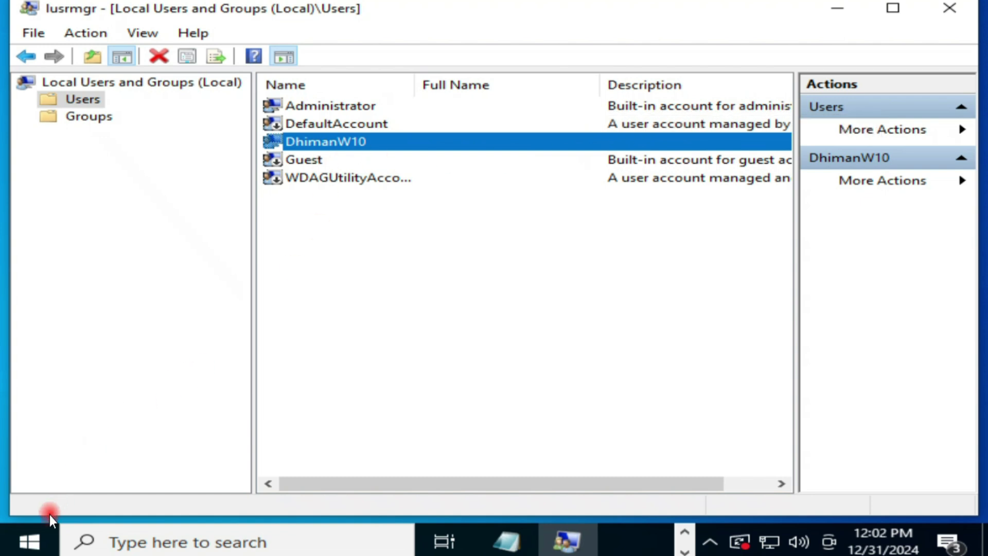
pyautogui.click(39, 538)
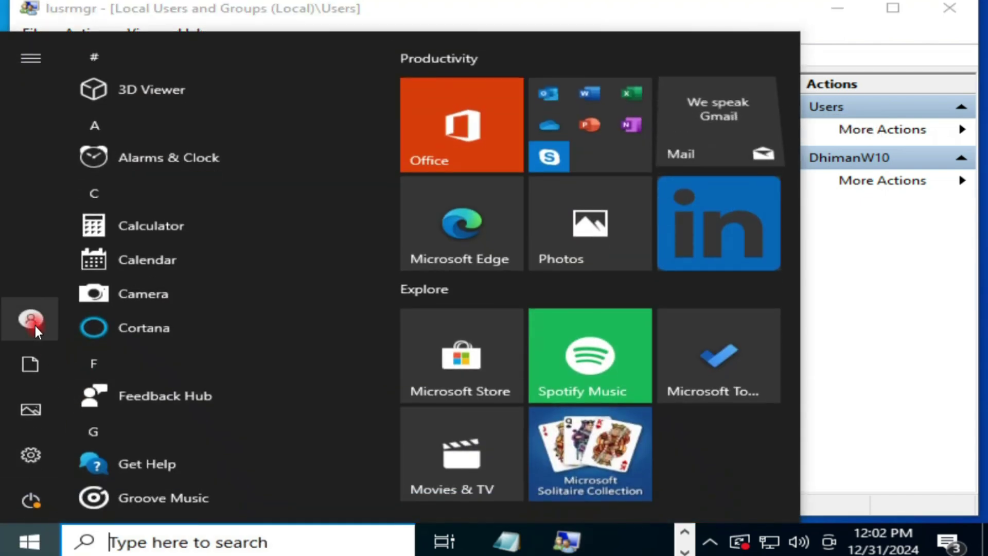
pyautogui.moveTo(35, 326)
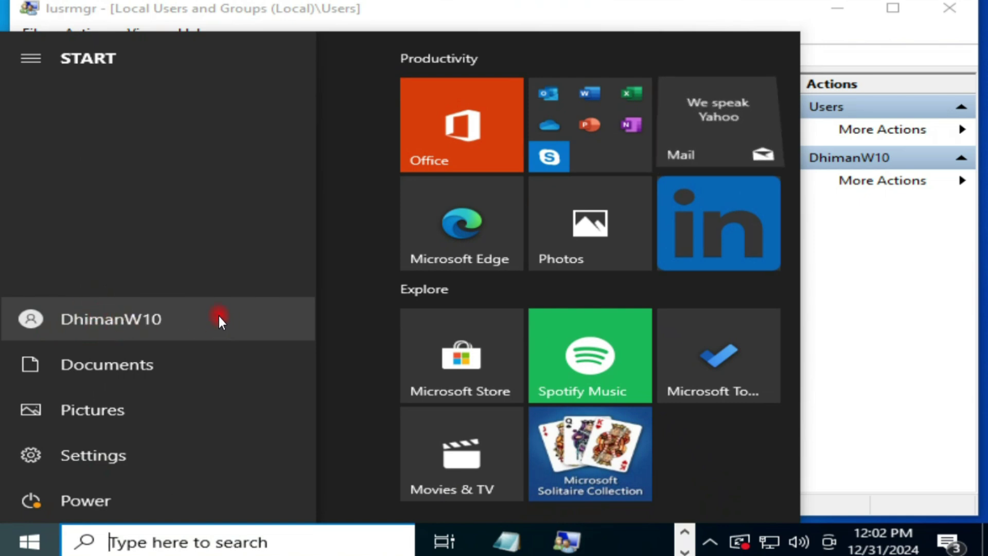
pyautogui.click(912, 285)
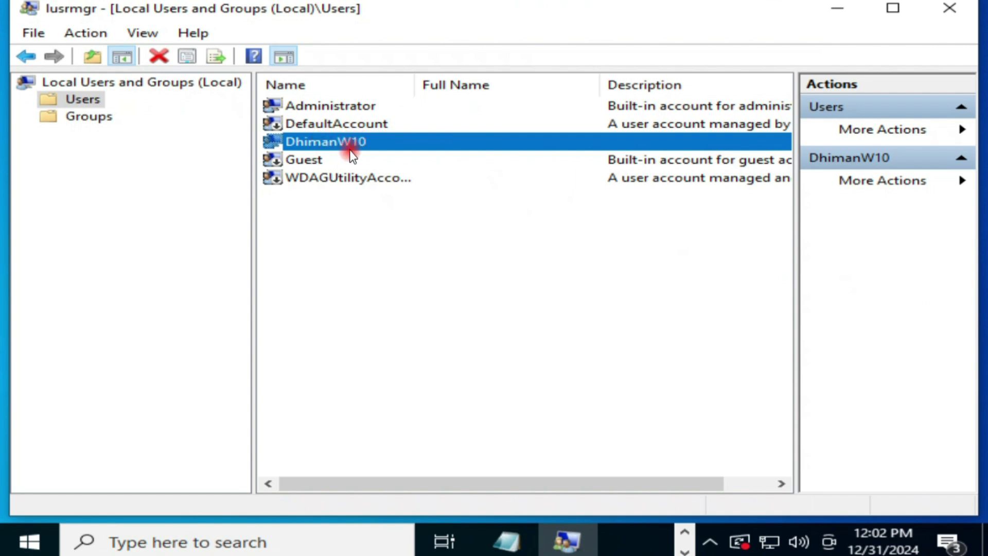
# Open the current user's Properties and view its Member Of list, selecting Administrators.
pyautogui.rightClick(333, 147)
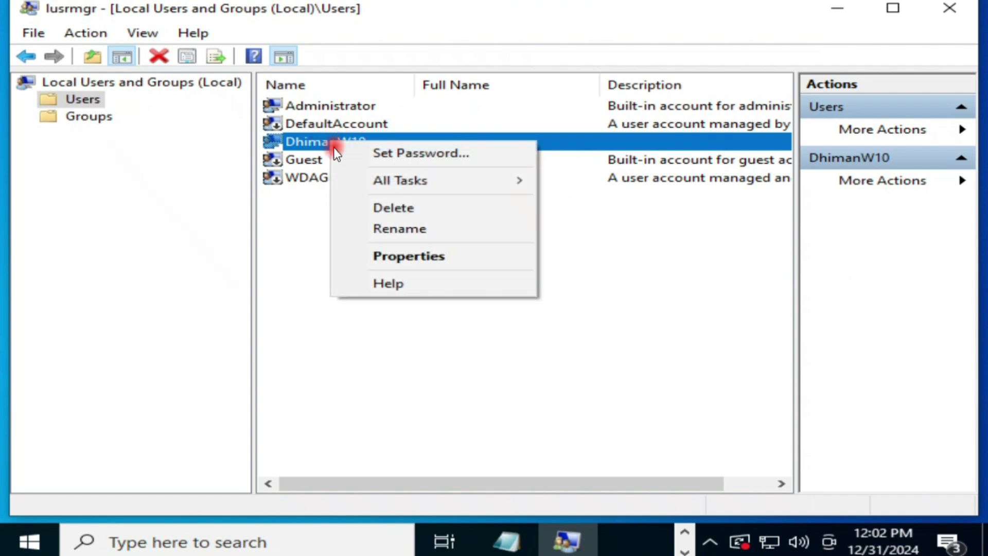
pyautogui.click(427, 258)
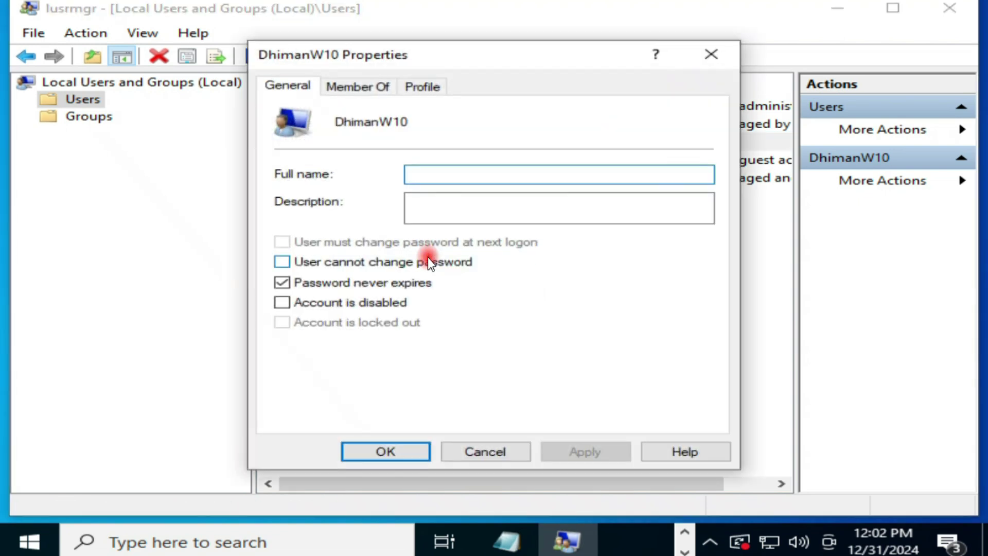
pyautogui.click(369, 88)
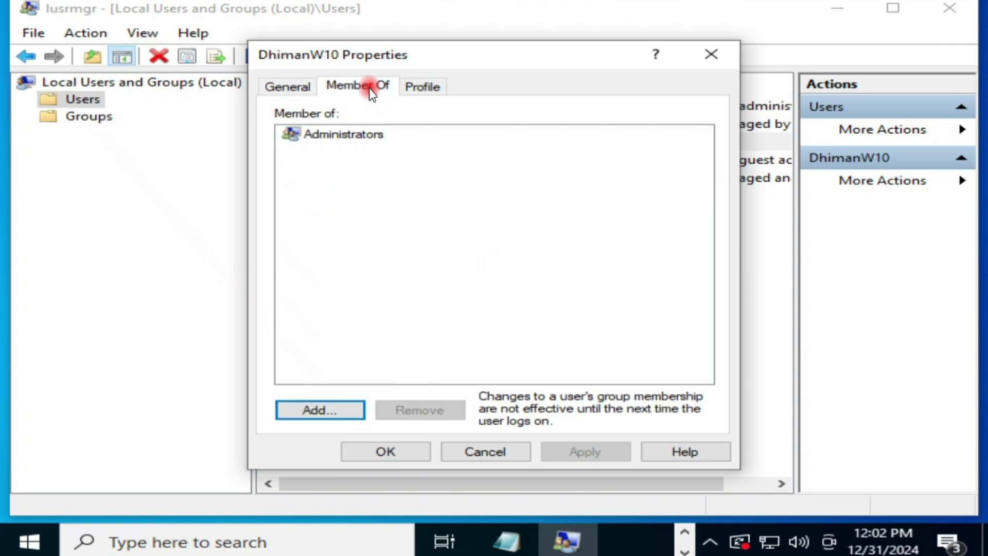
pyautogui.click(359, 136)
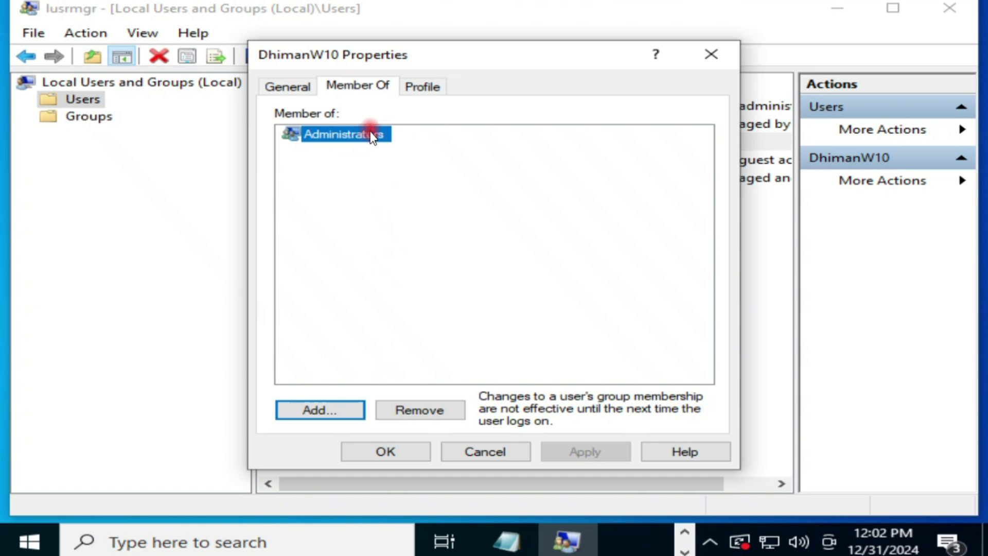
# Search local groups and pick Administrators and Access Control Assistance Operators.
pyautogui.click(331, 412)
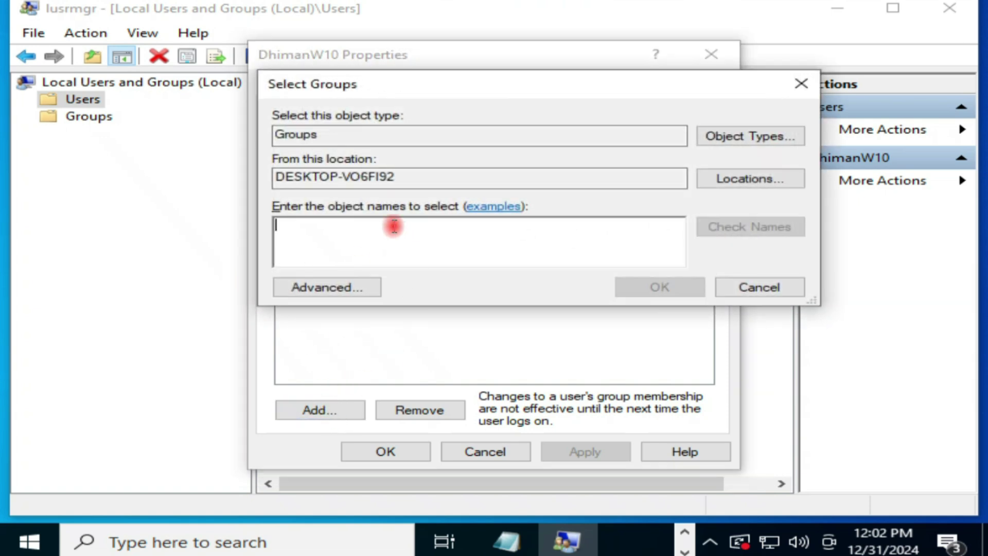
pyautogui.click(319, 288)
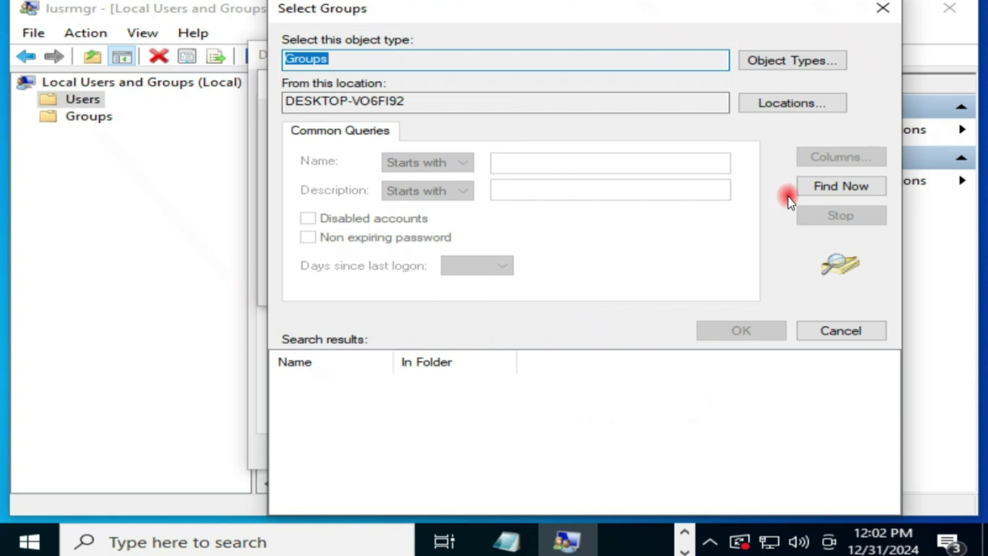
pyautogui.click(841, 188)
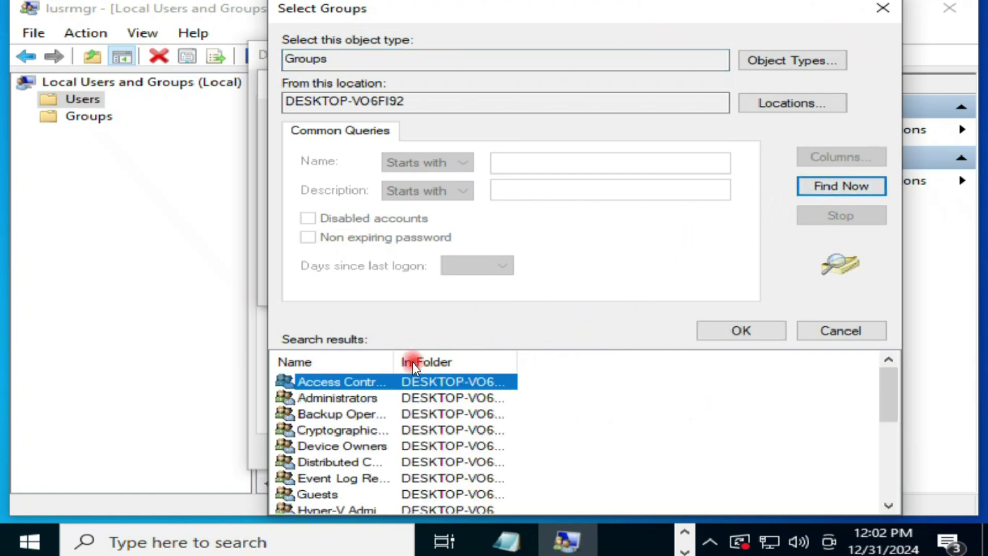
pyautogui.moveTo(393, 357); pyautogui.dragTo(512, 360)
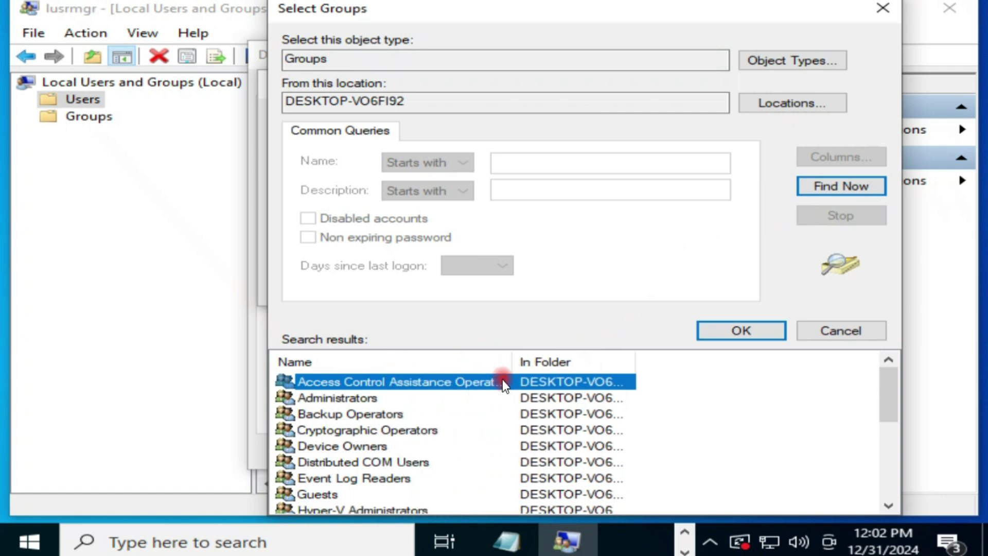
pyautogui.click(362, 397)
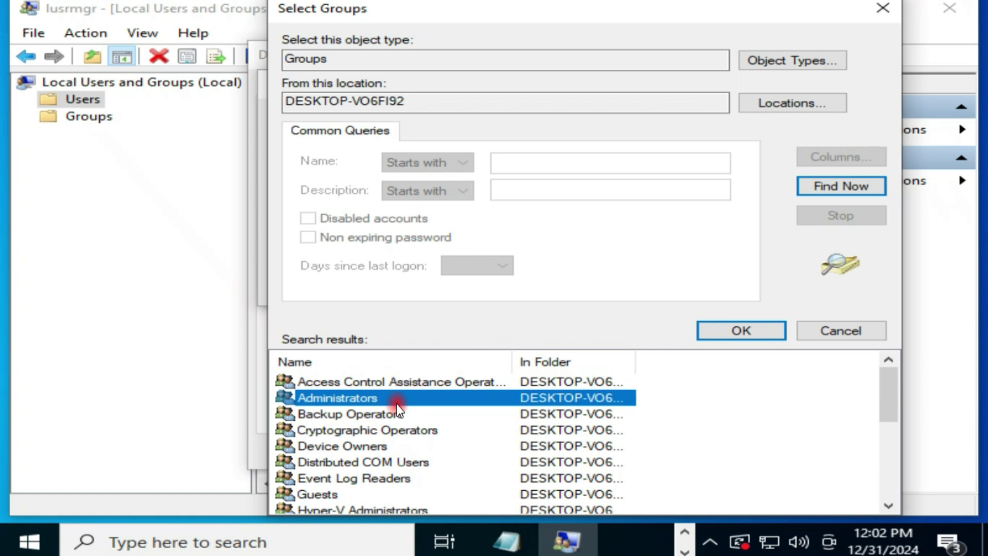
pyautogui.keyDown('ctrl'); pyautogui.click(386, 381); pyautogui.keyUp('ctrl')
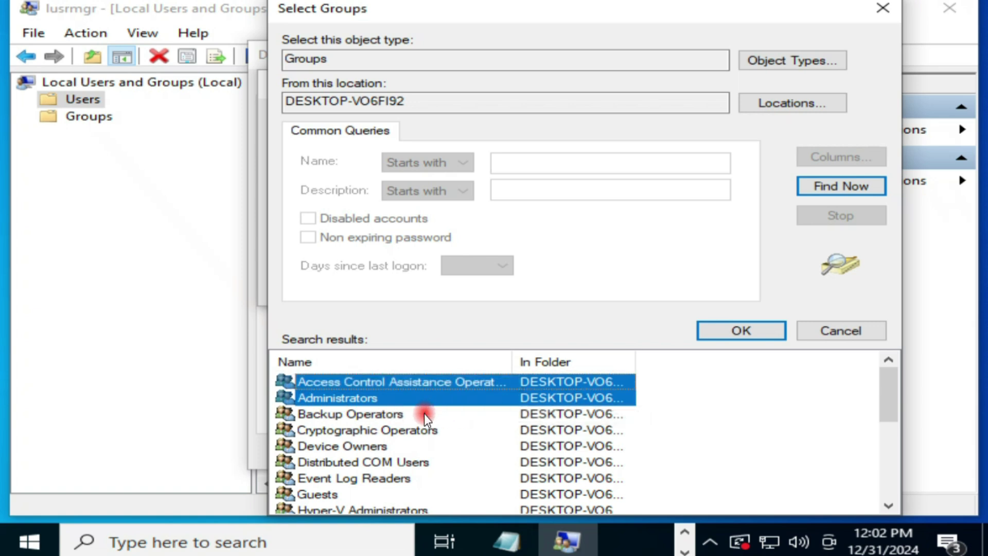
pyautogui.scroll(-4, 425, 414)
pyautogui.scroll(2, 427, 417)
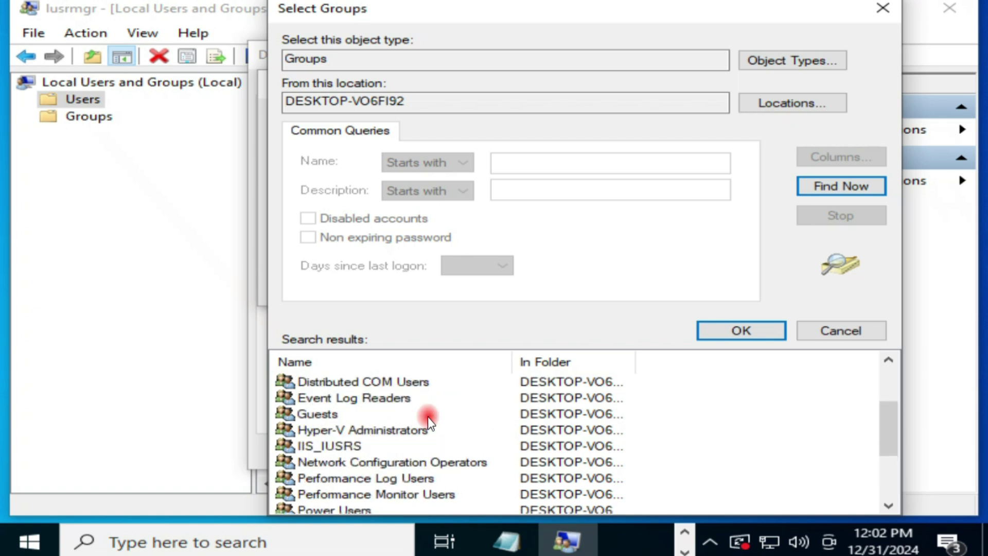
pyautogui.scroll(2, 428, 417)
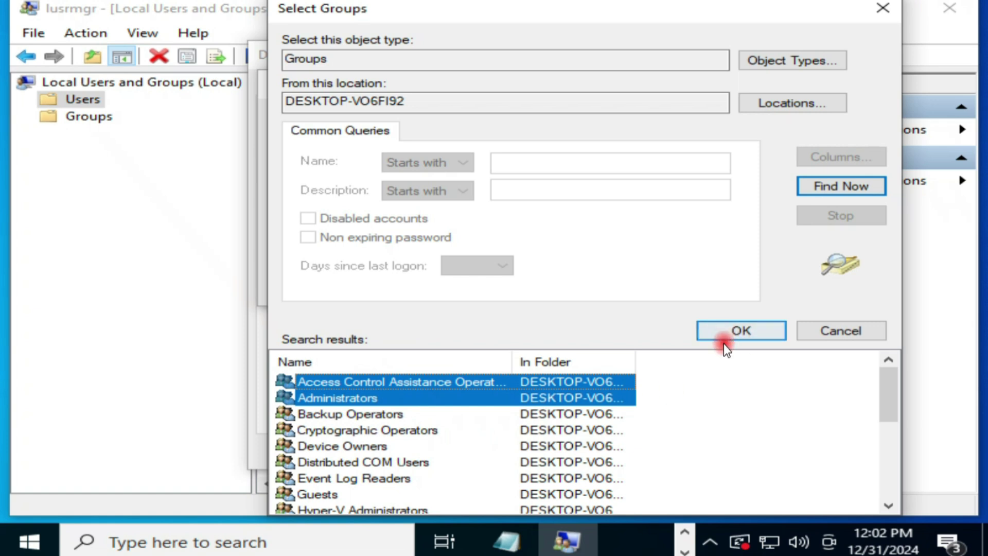
pyautogui.click(742, 338)
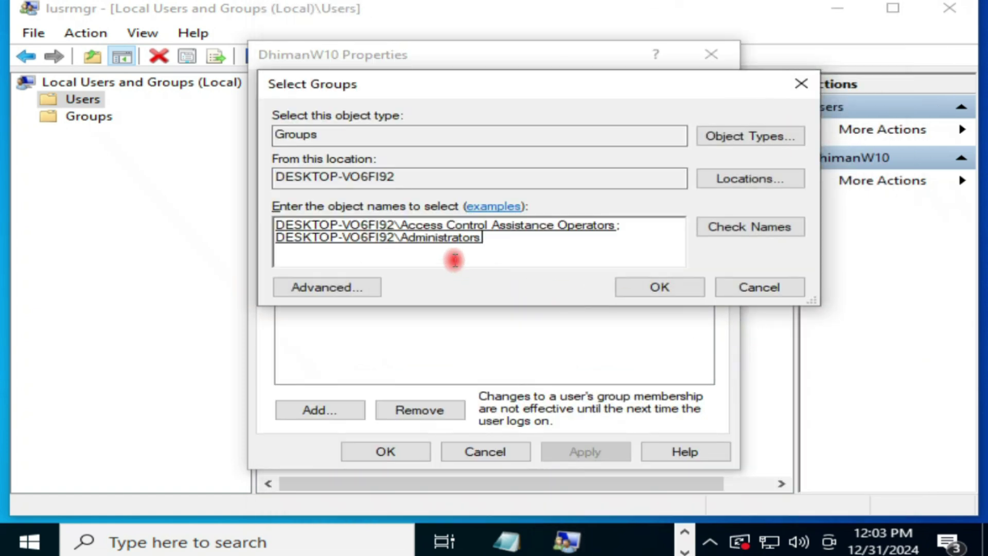
# Add both groups to the account's membership, dismiss the duplicate notice, and apply.
pyautogui.click(653, 286)
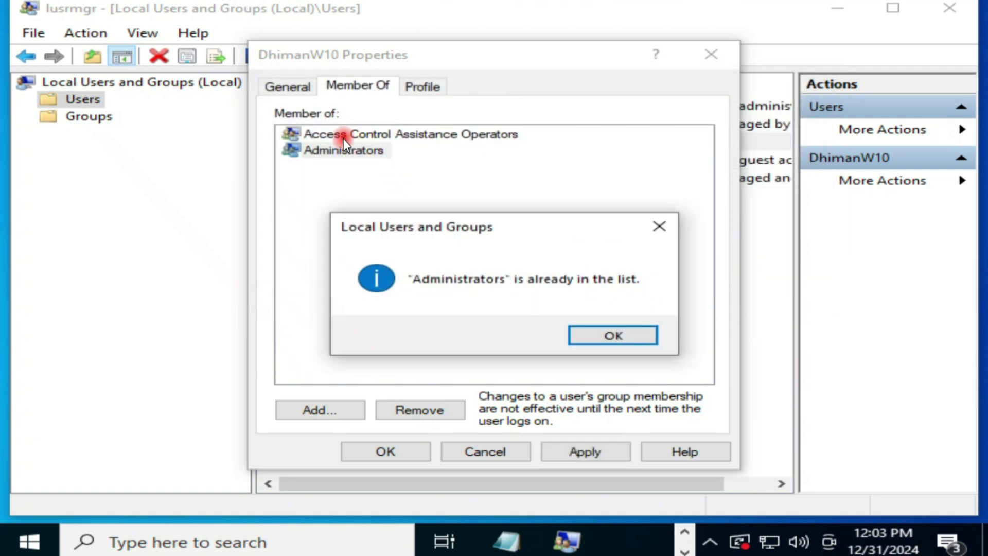
pyautogui.click(619, 336)
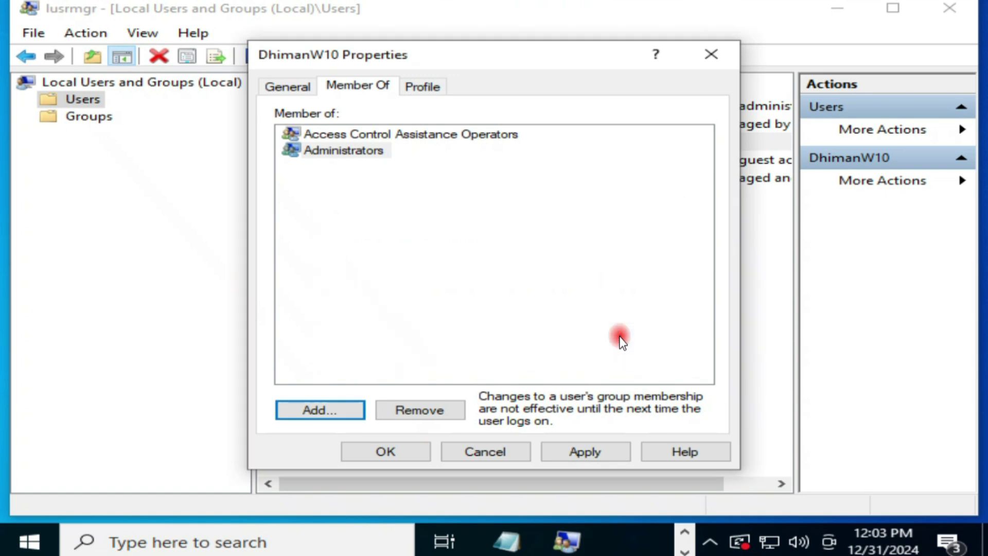
pyautogui.click(597, 459)
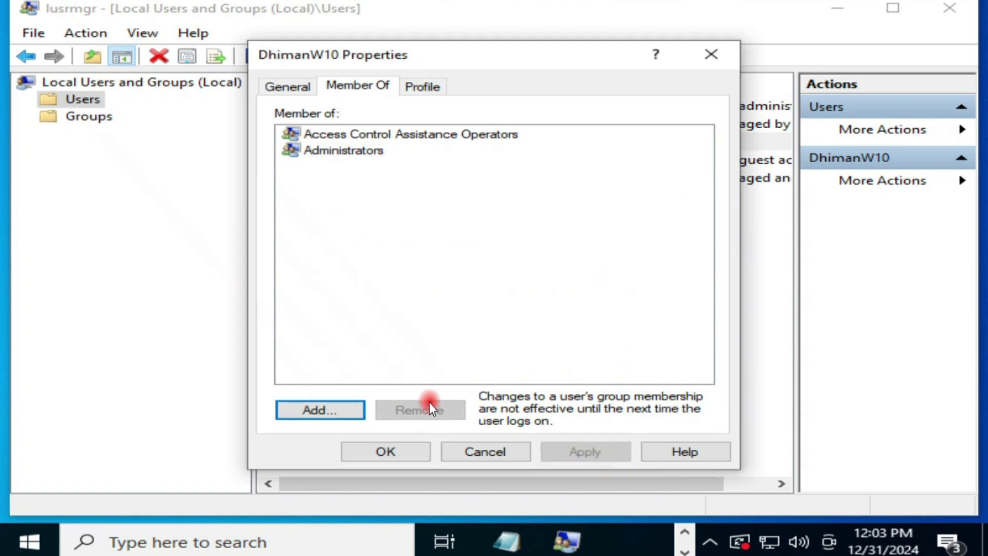
pyautogui.click(412, 455)
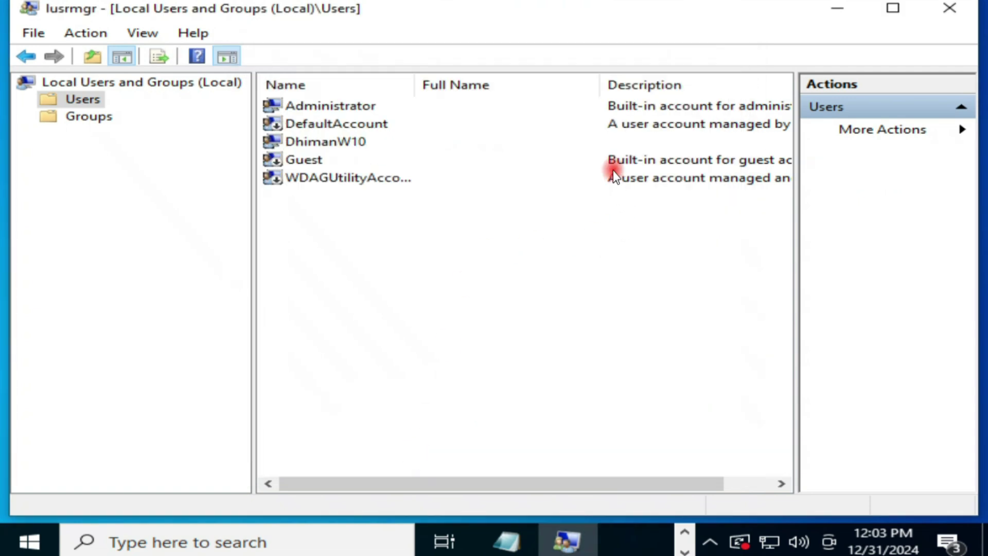
# Close the Local Users and Groups window, returning to the desktop.
pyautogui.click(359, 149)
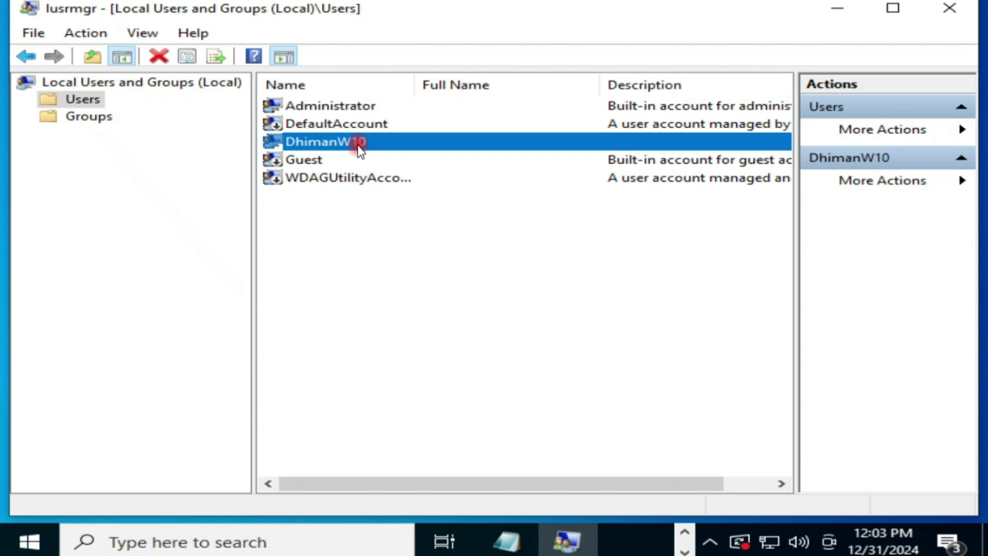
pyautogui.click(966, 14)
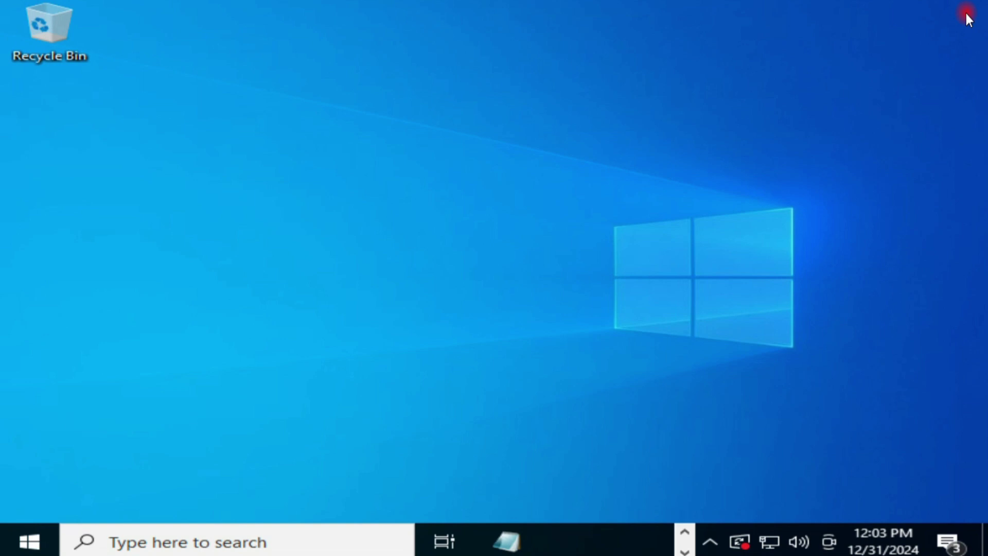
pyautogui.rightClick(39, 529)
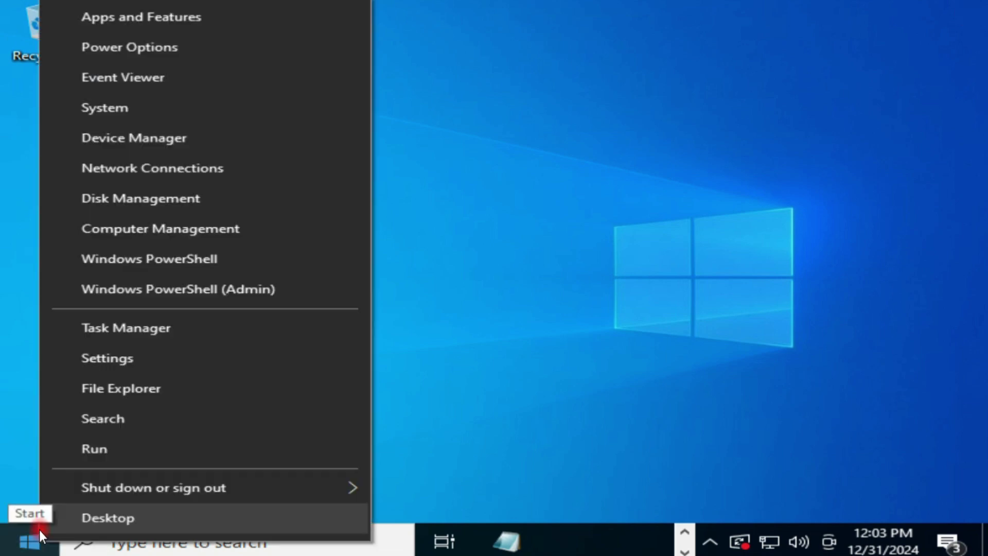
pyautogui.click(122, 356)
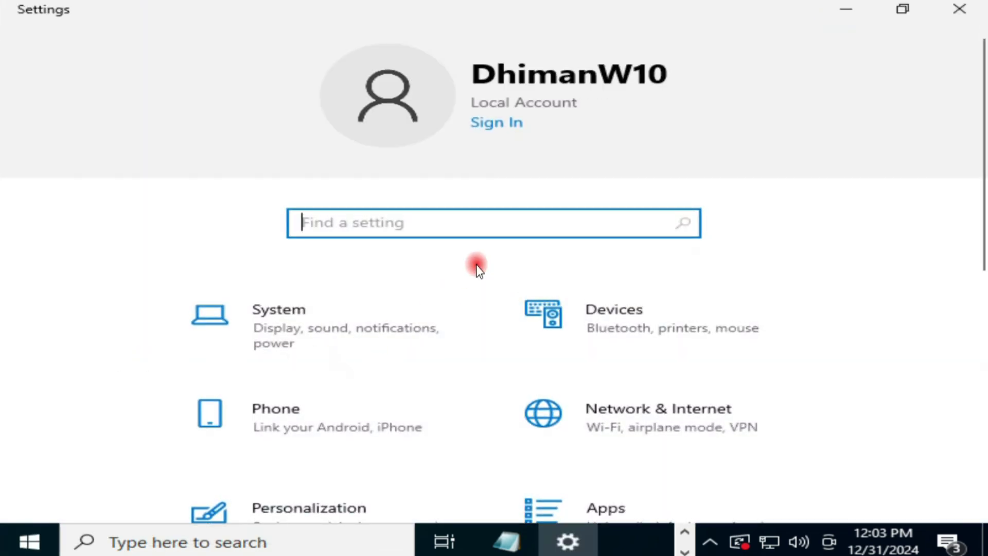
pyautogui.scroll(-6, 476, 265)
pyautogui.scroll(-3, 477, 265)
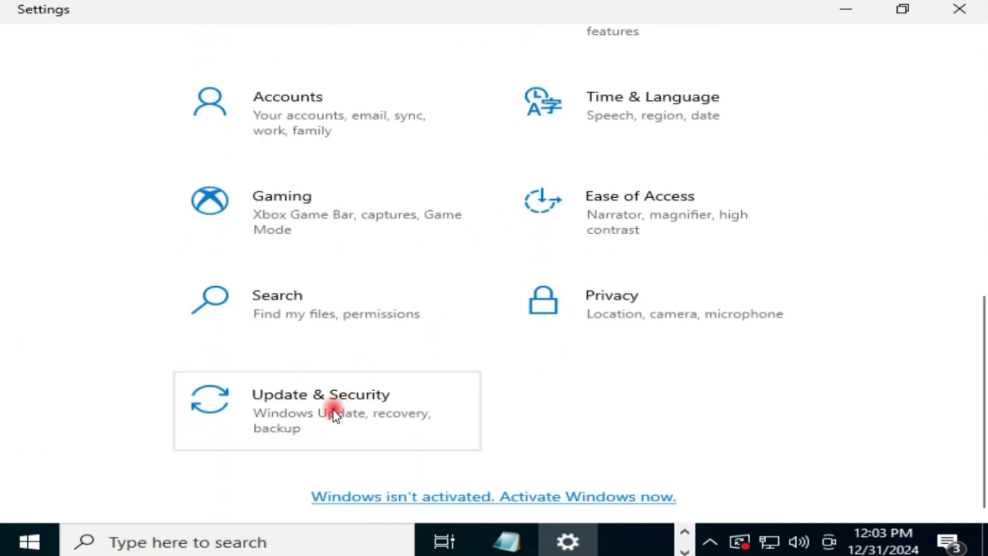
pyautogui.click(363, 415)
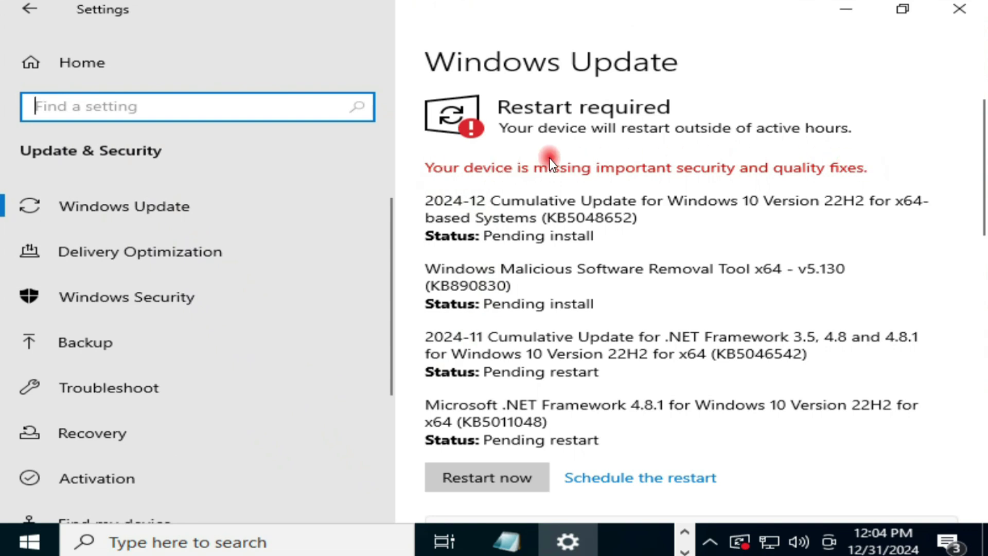
pyautogui.click(544, 132)
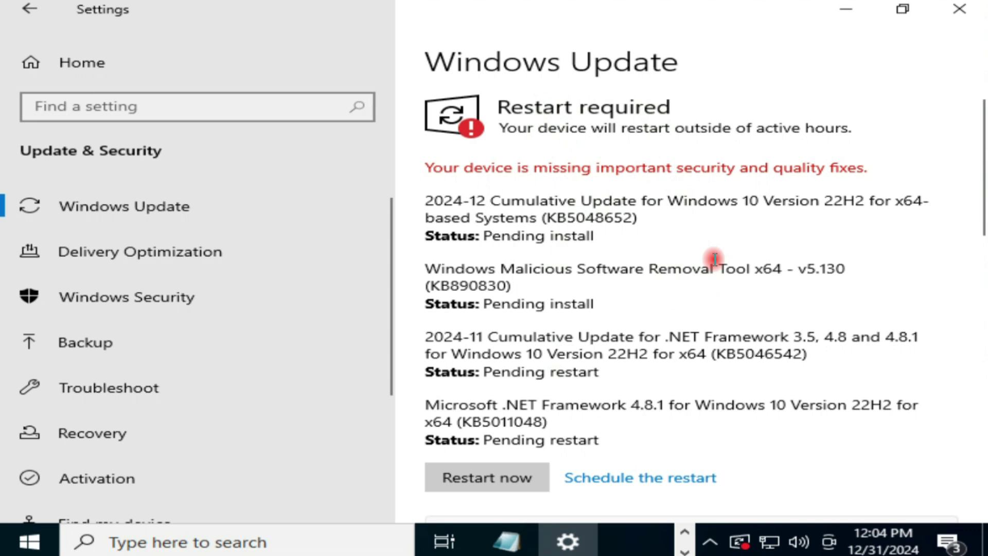
pyautogui.scroll(-5, 710, 229)
pyautogui.scroll(5, 711, 233)
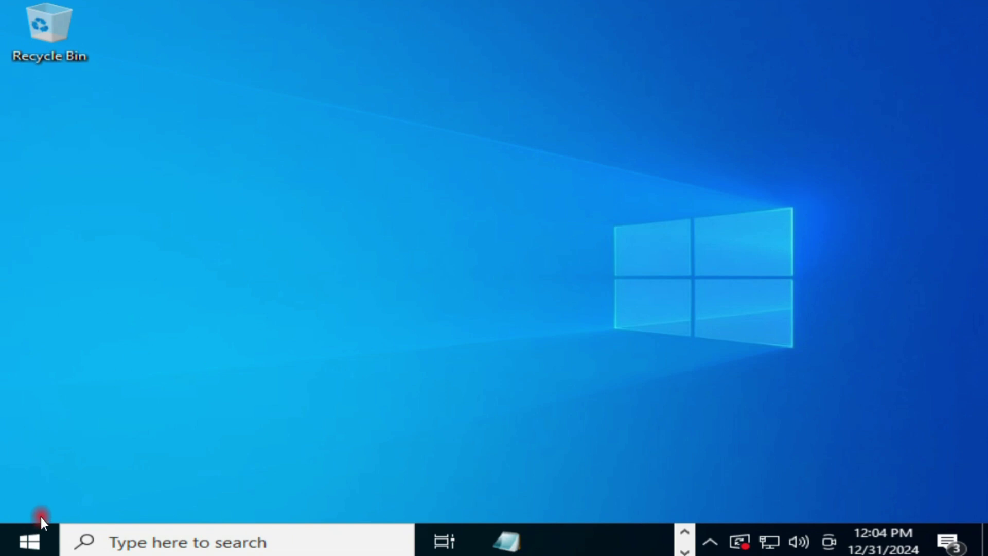
# Open Settings from the Win+X menu and go to Update & Security > Troubleshoot.
pyautogui.rightClick(33, 535)
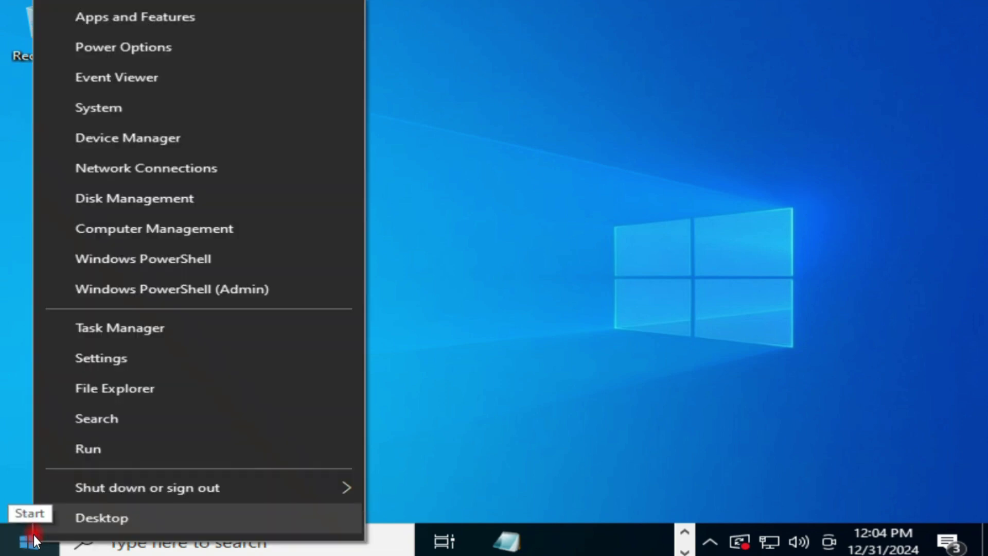
pyautogui.click(139, 360)
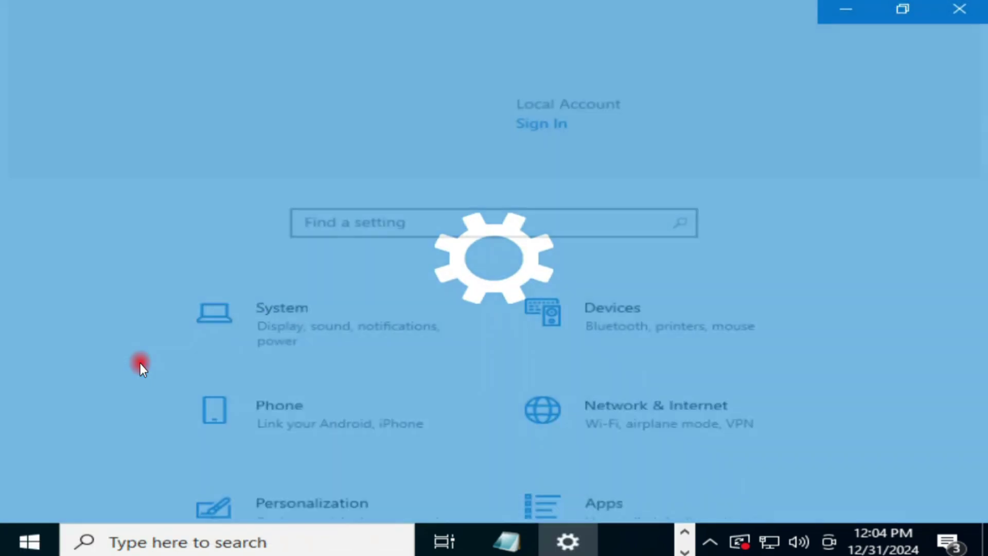
pyautogui.scroll(-8, 419, 358)
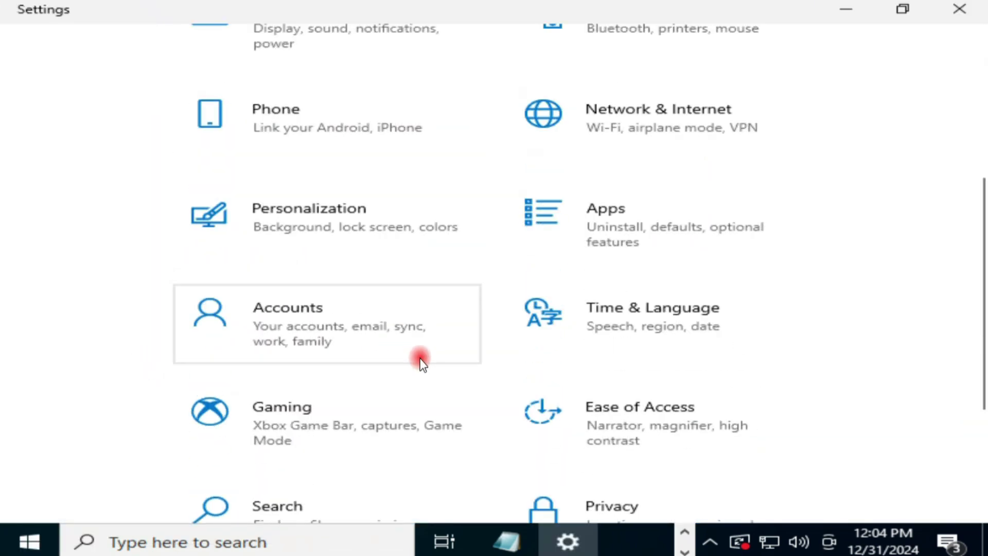
pyautogui.scroll(-2, 276, 459)
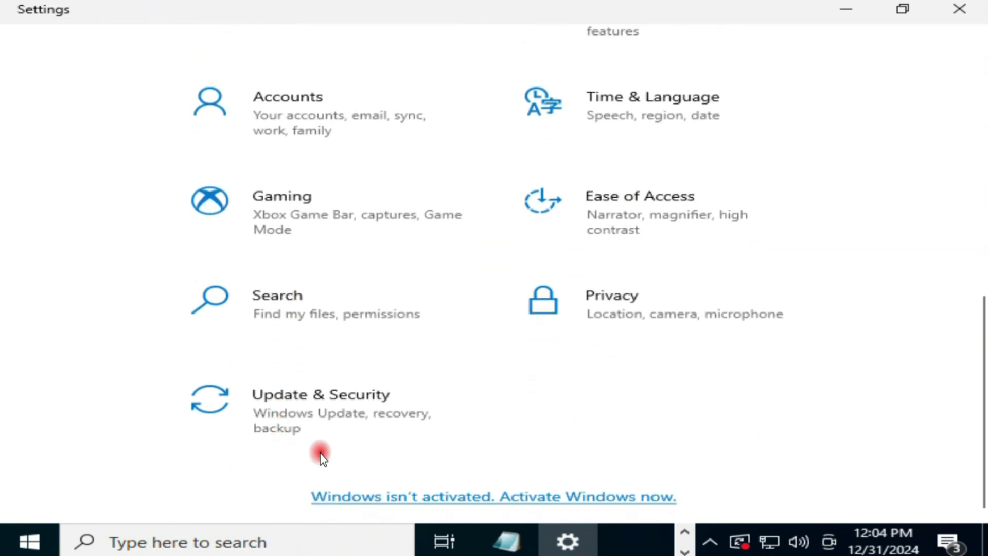
pyautogui.click(367, 411)
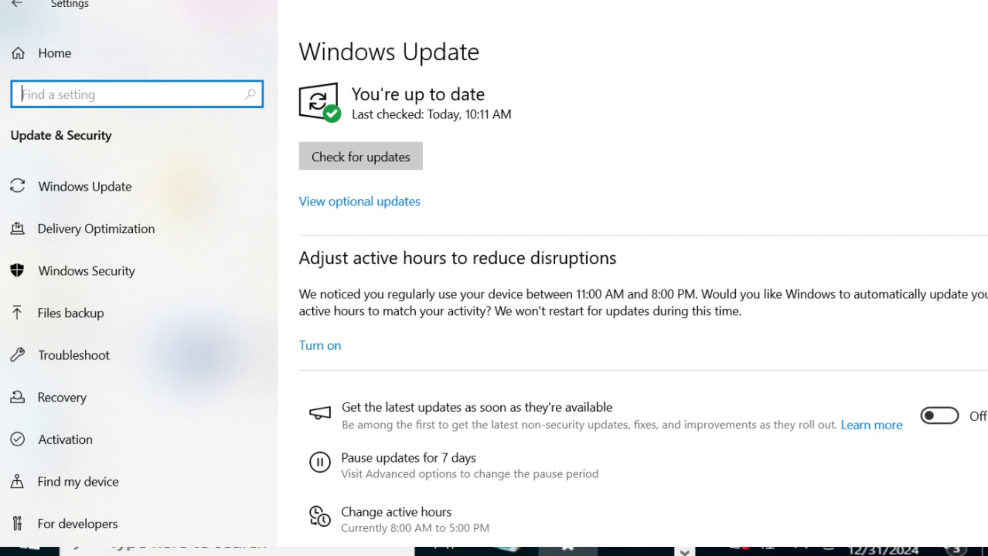
pyautogui.click(116, 282)
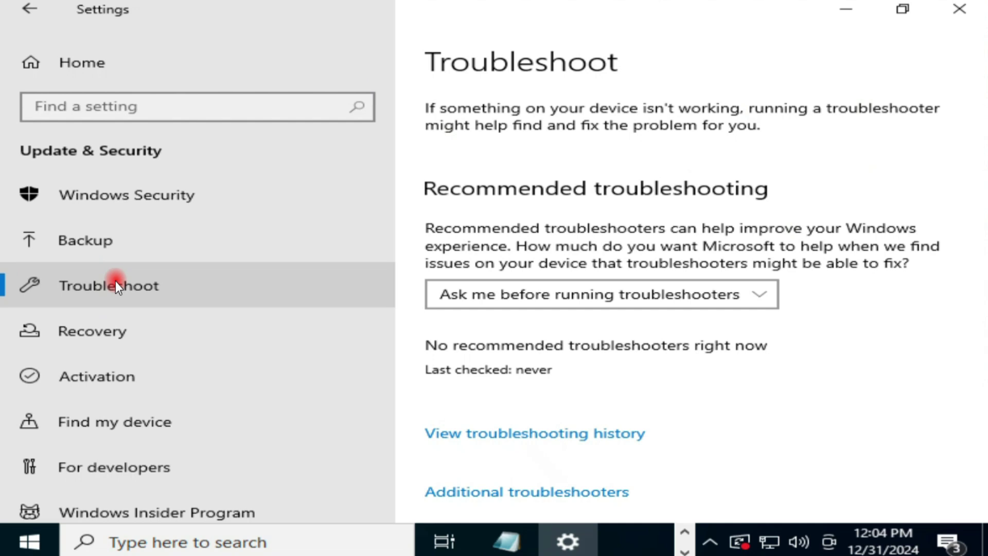
pyautogui.scroll(-1, 115, 281)
pyautogui.scroll(-3, 512, 362)
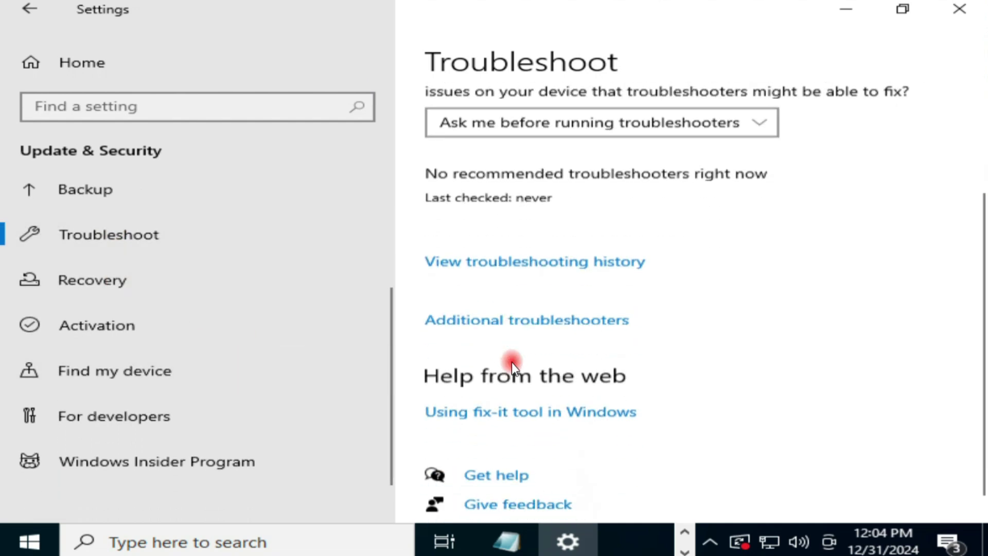
# Open Additional troubleshooters and expand Windows Store Apps at the bottom of the list.
pyautogui.click(461, 311)
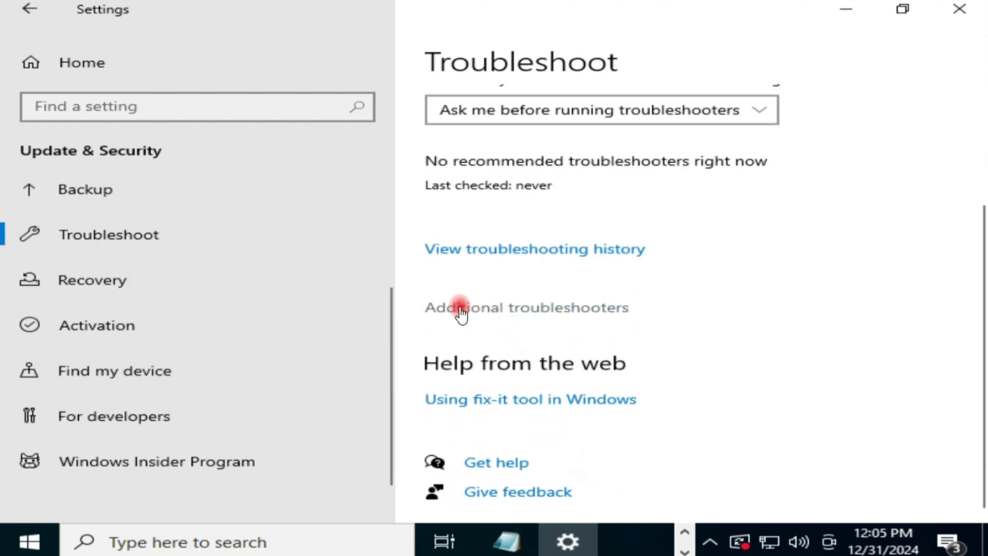
pyautogui.click(526, 312)
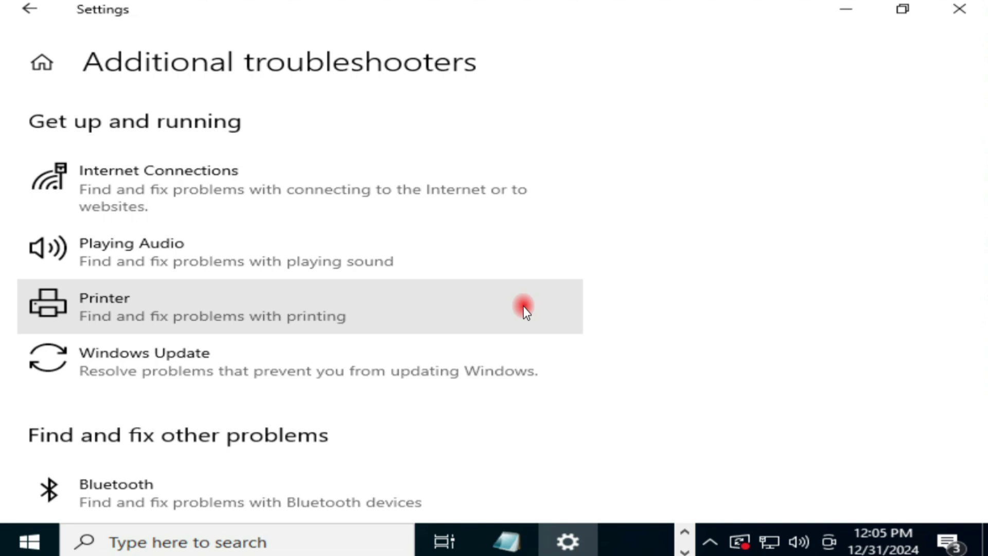
pyautogui.scroll(-4, 523, 307)
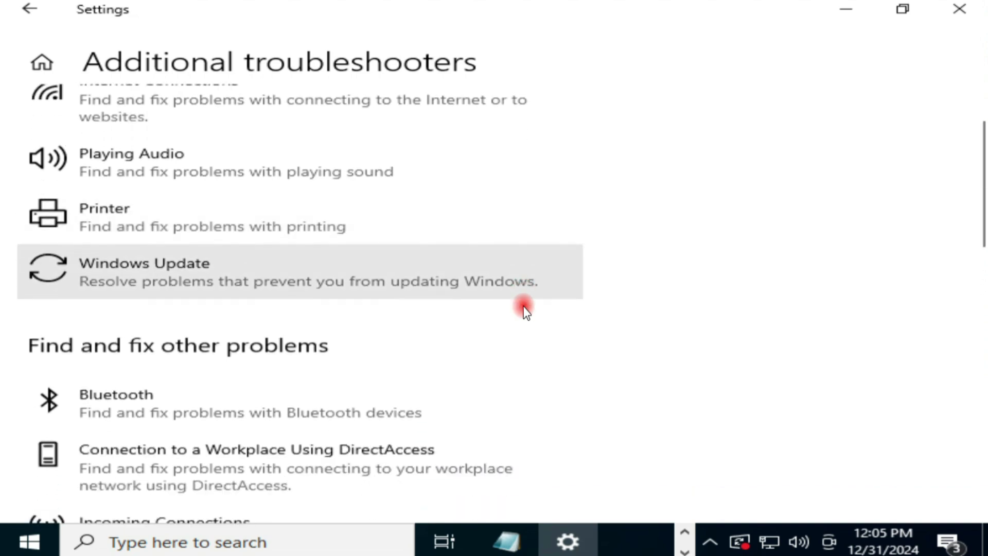
pyautogui.scroll(-6, 524, 308)
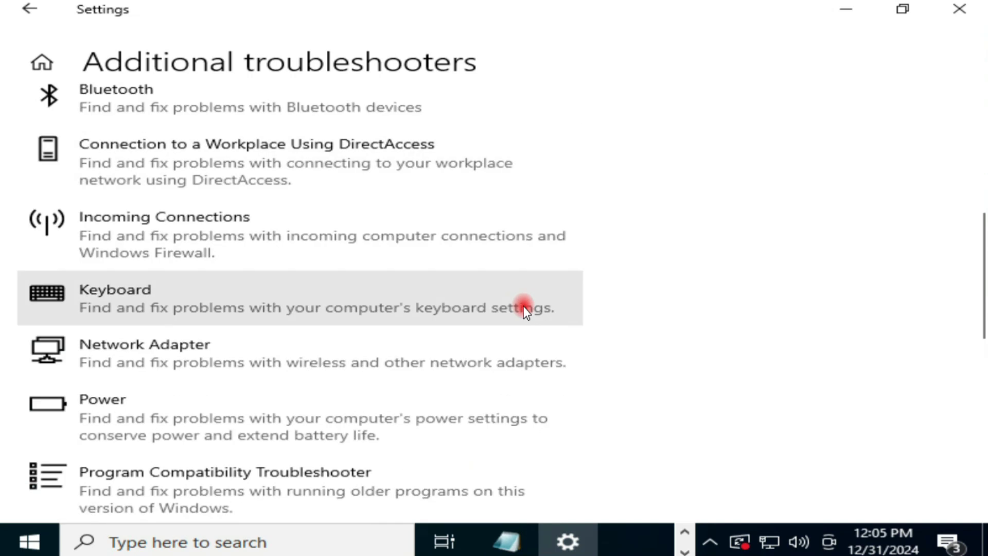
pyautogui.scroll(-6, 525, 310)
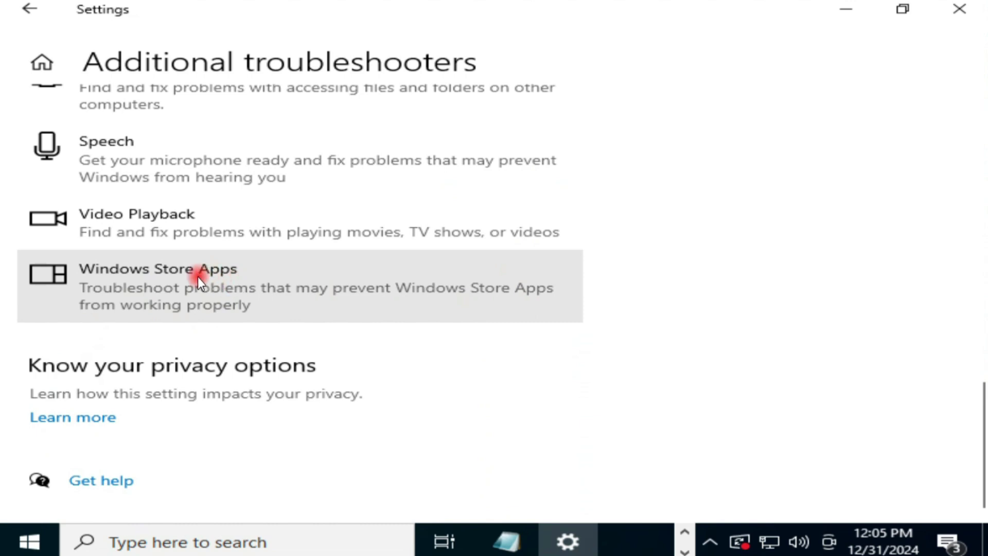
pyautogui.click(227, 287)
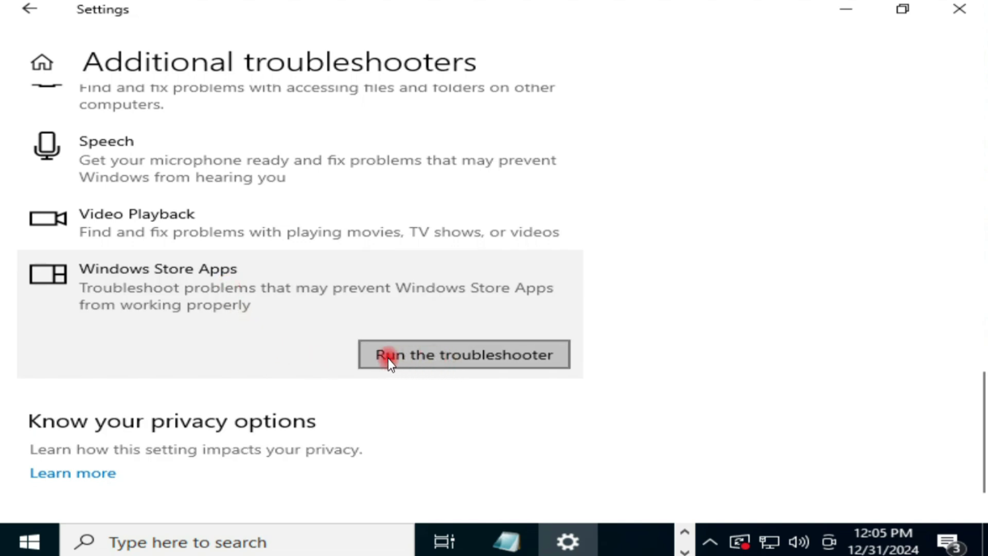
# Run the Windows Store Apps troubleshooter until it reports 'Microsoft account required', then close it.
pyautogui.click(505, 358)
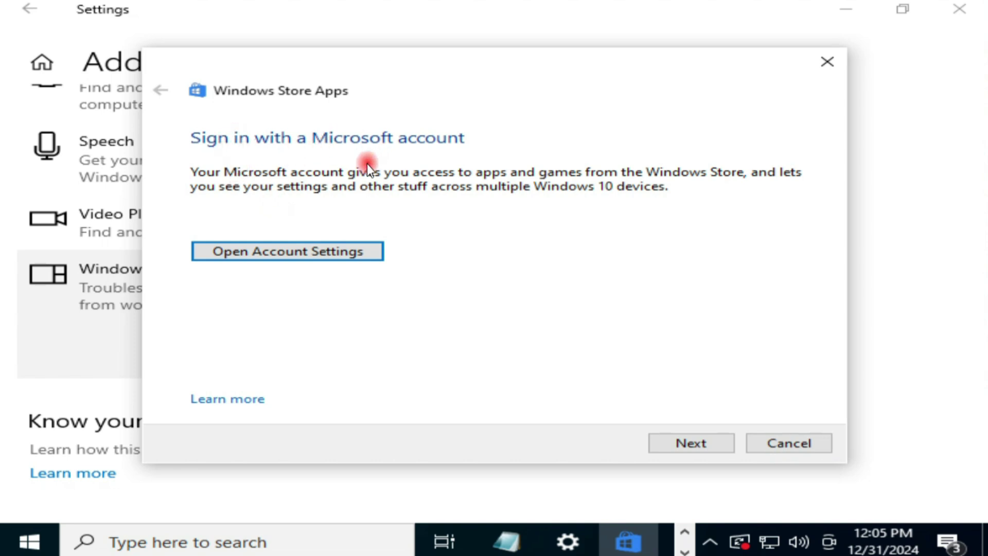
pyautogui.click(840, 8)
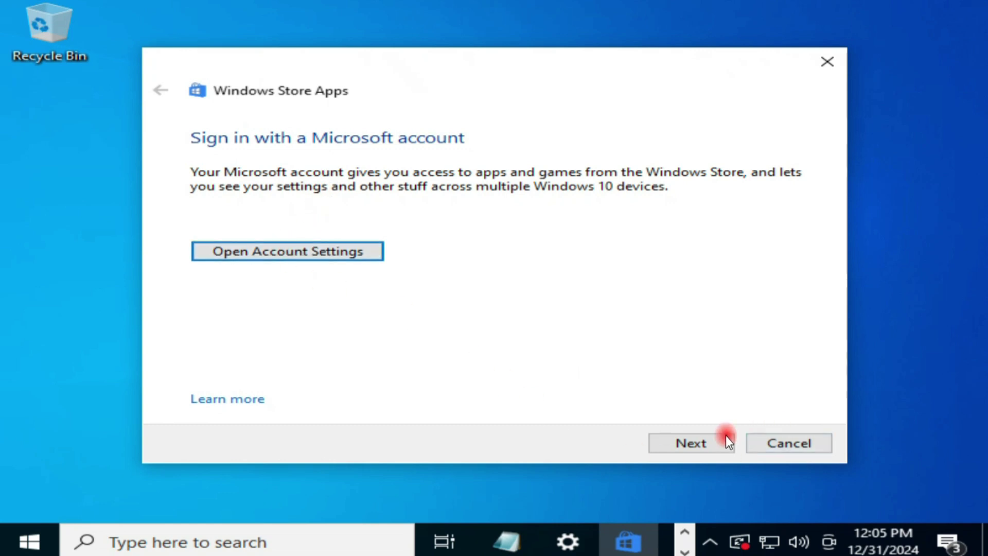
pyautogui.click(695, 442)
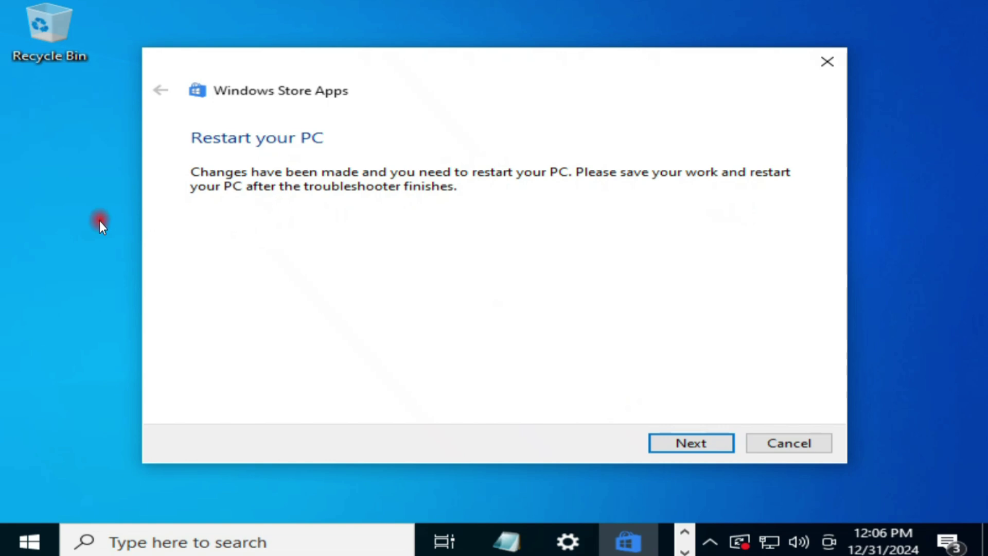
pyautogui.click(681, 446)
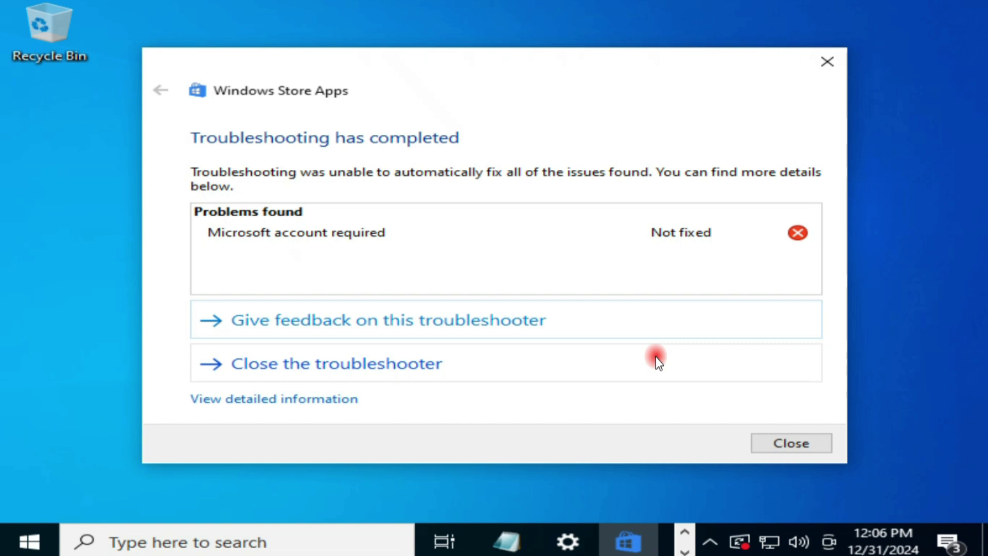
pyautogui.click(789, 443)
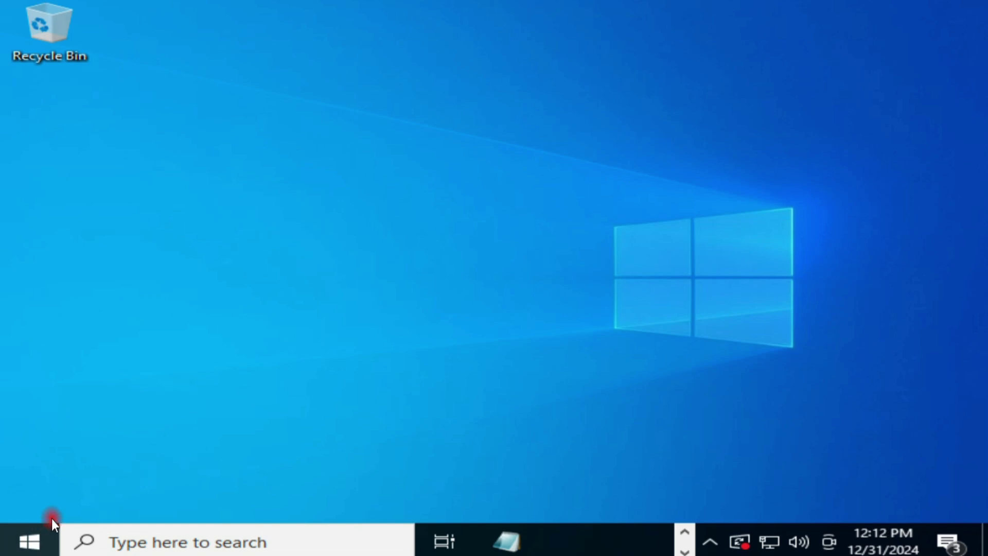
# Run lusrmgr.msc from the Win+X Run dialog to reopen Local Users and Groups.
pyautogui.rightClick(28, 543)
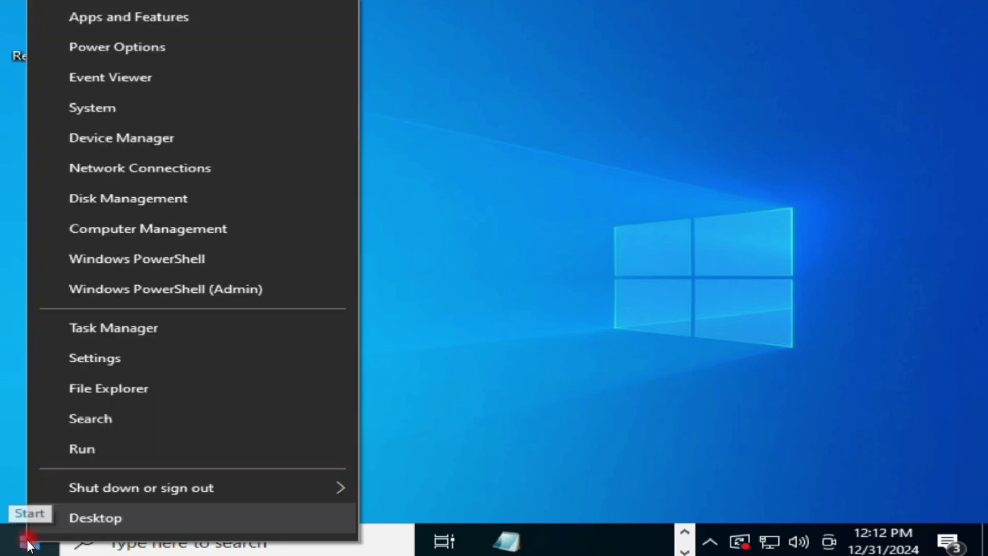
pyautogui.click(82, 449)
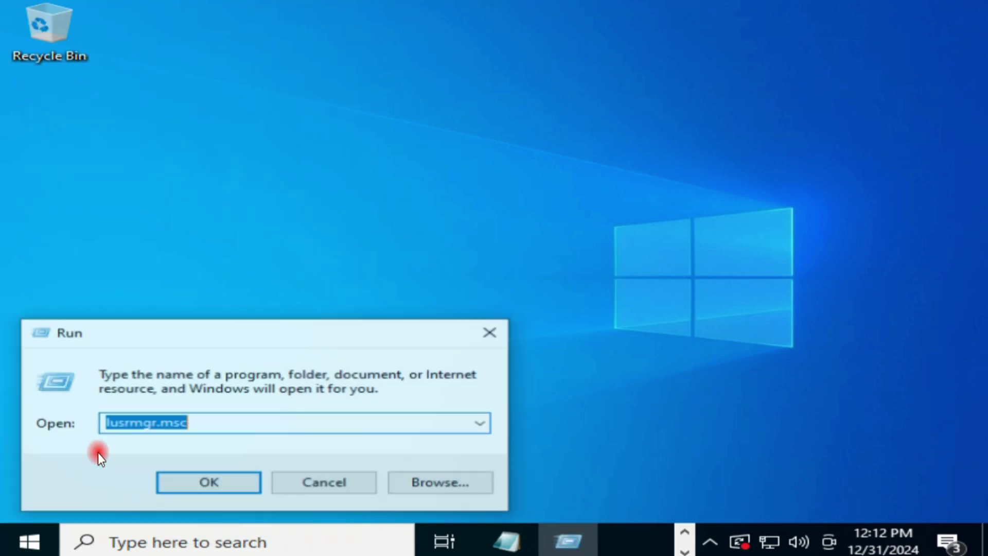
pyautogui.click(216, 427)
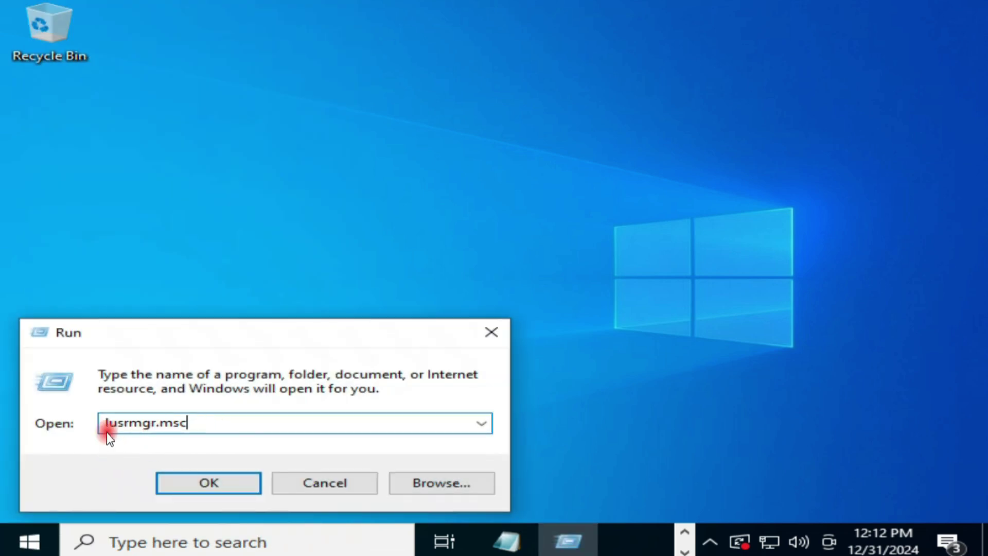
pyautogui.click(208, 485)
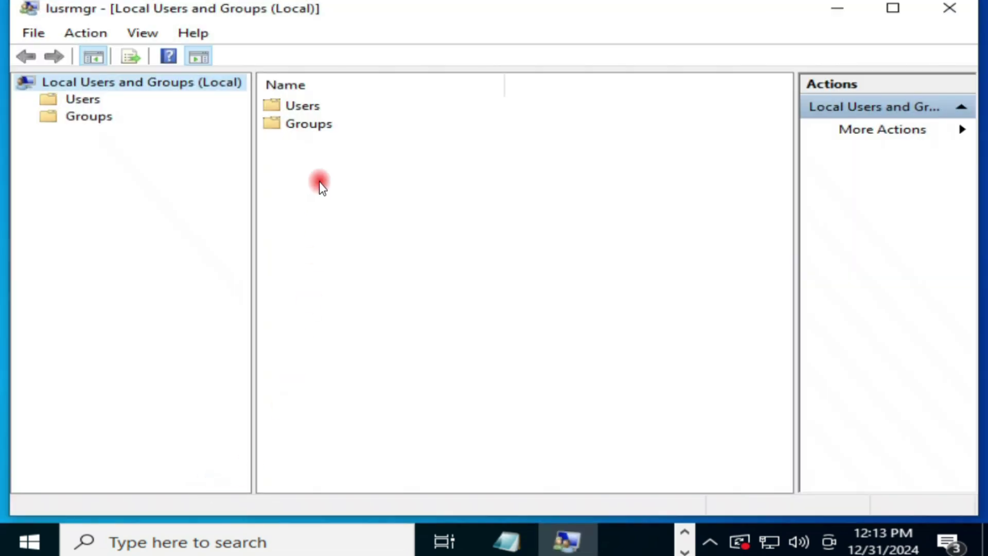
# Clear 'Account is disabled' in the built-in Administrator's properties and apply the change.
pyautogui.doubleClick(315, 106)
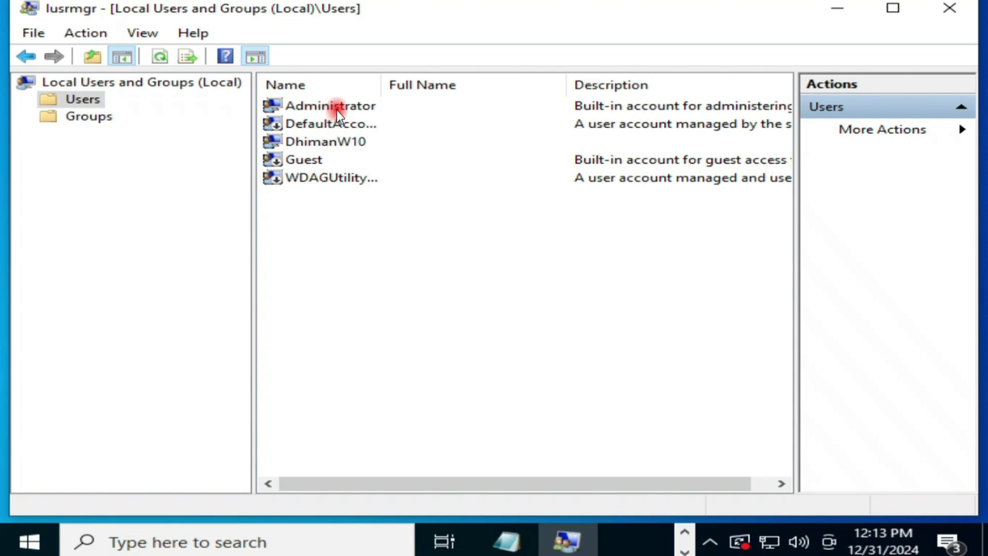
pyautogui.click(325, 109)
pyautogui.rightClick(325, 110)
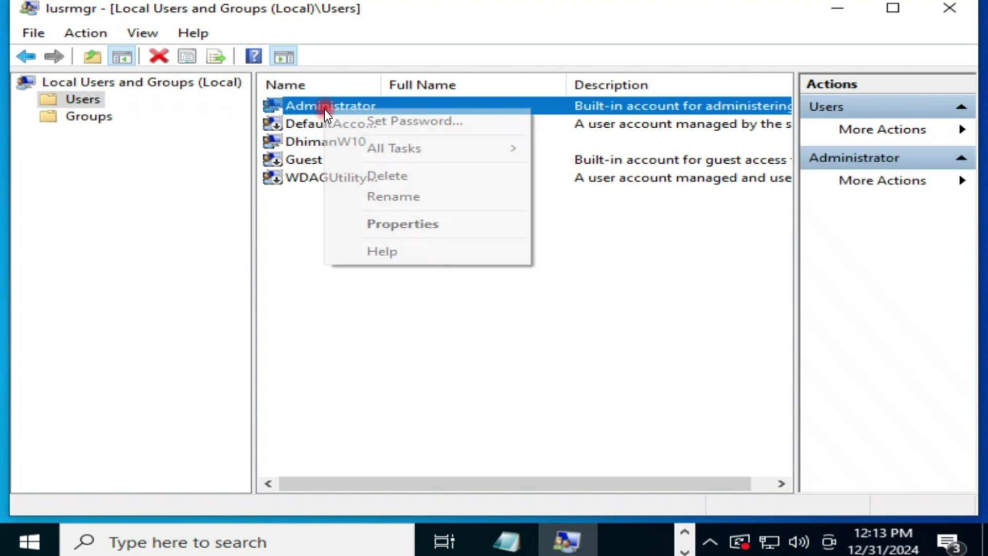
pyautogui.click(382, 224)
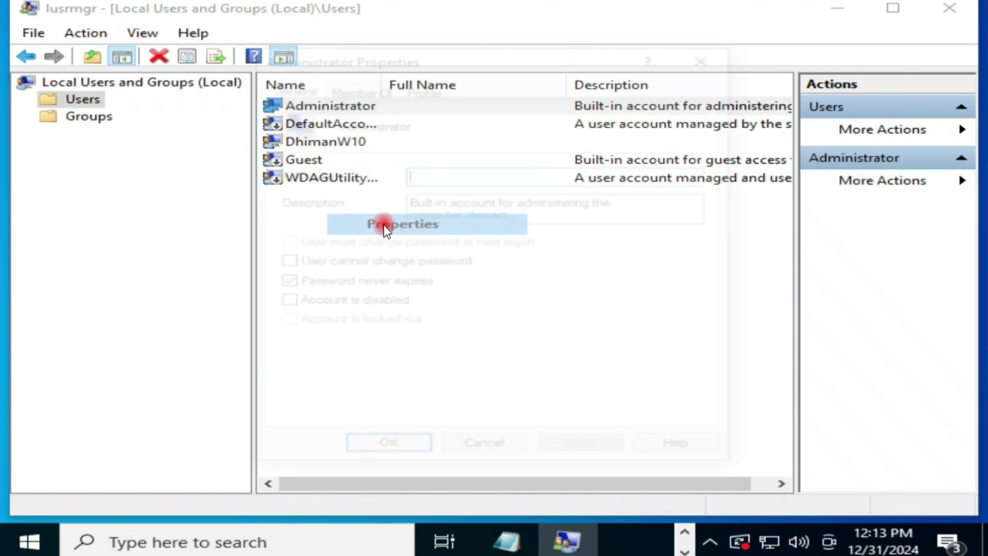
pyautogui.click(282, 304)
pyautogui.click(279, 302)
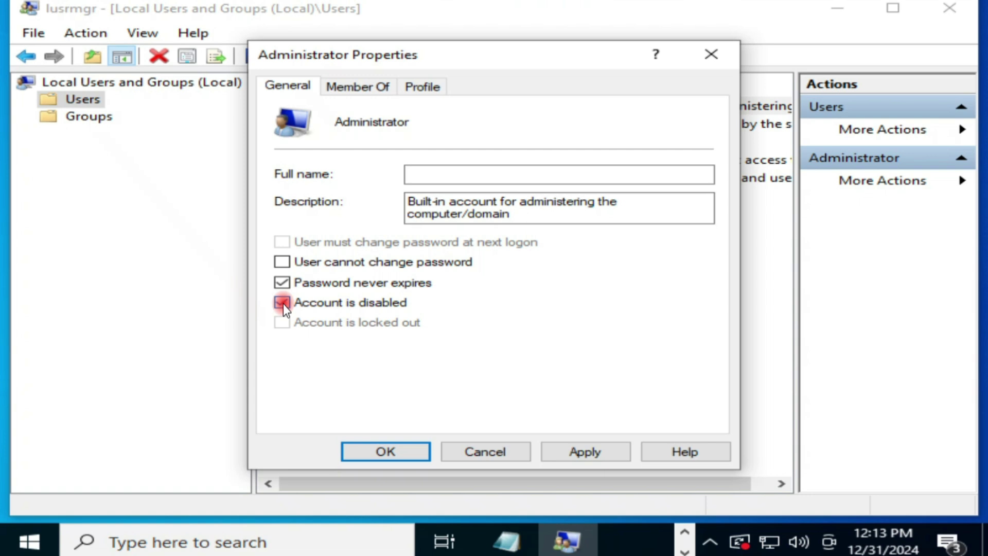
pyautogui.click(284, 304)
pyautogui.click(588, 452)
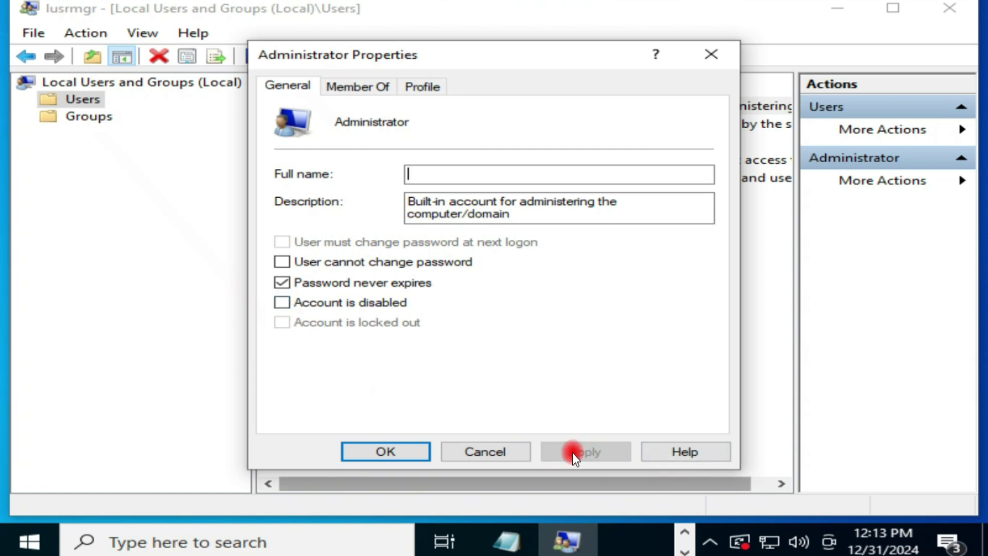
pyautogui.click(411, 447)
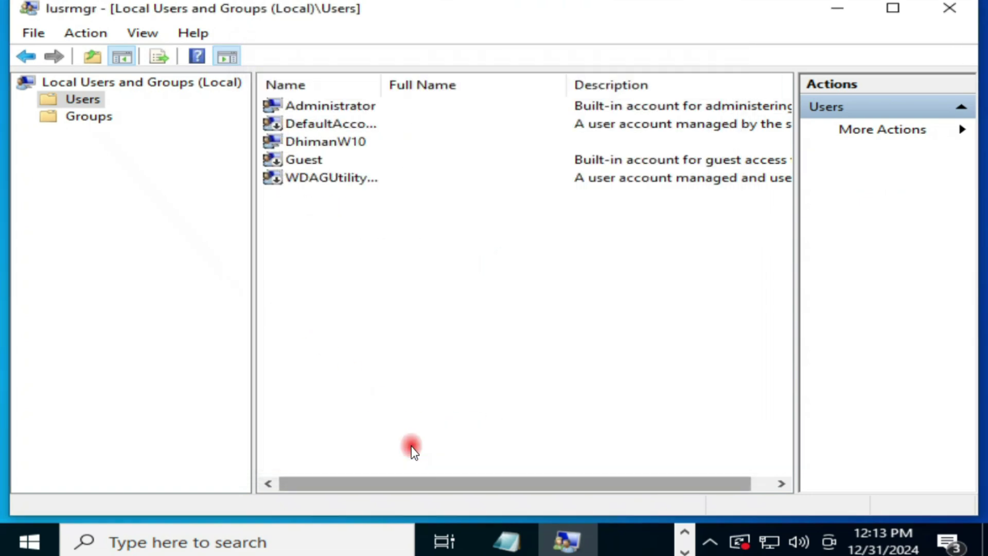
# Set a new password for the Administrator account, then close Local Users and Groups.
pyautogui.rightClick(320, 107)
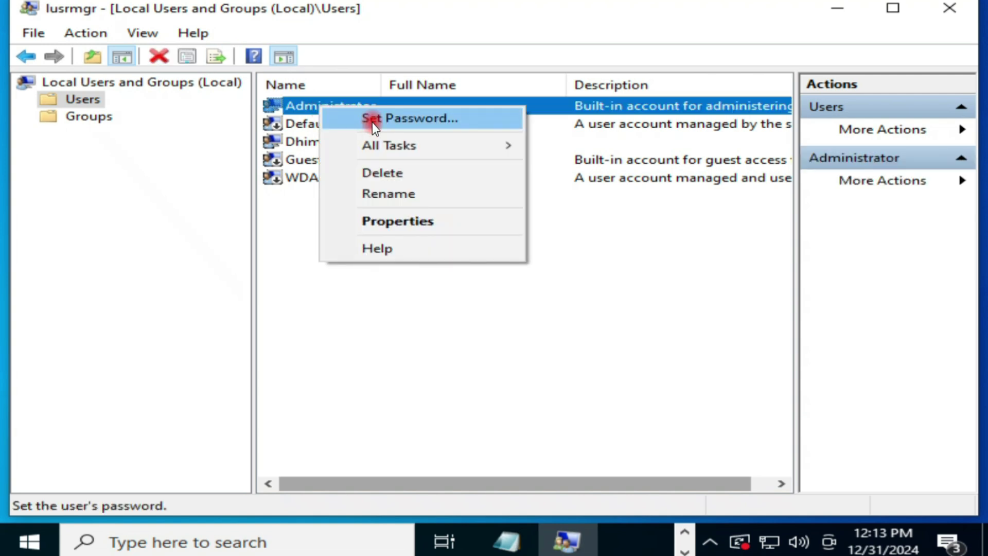
pyautogui.click(372, 122)
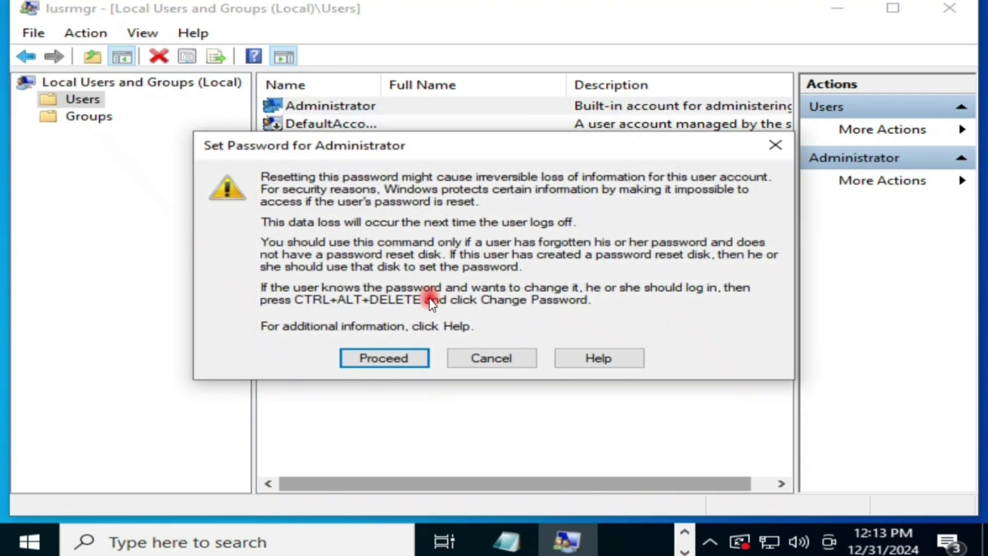
pyautogui.click(381, 361)
pyautogui.write('12345')
pyautogui.click(472, 211)
pyautogui.write('12345')
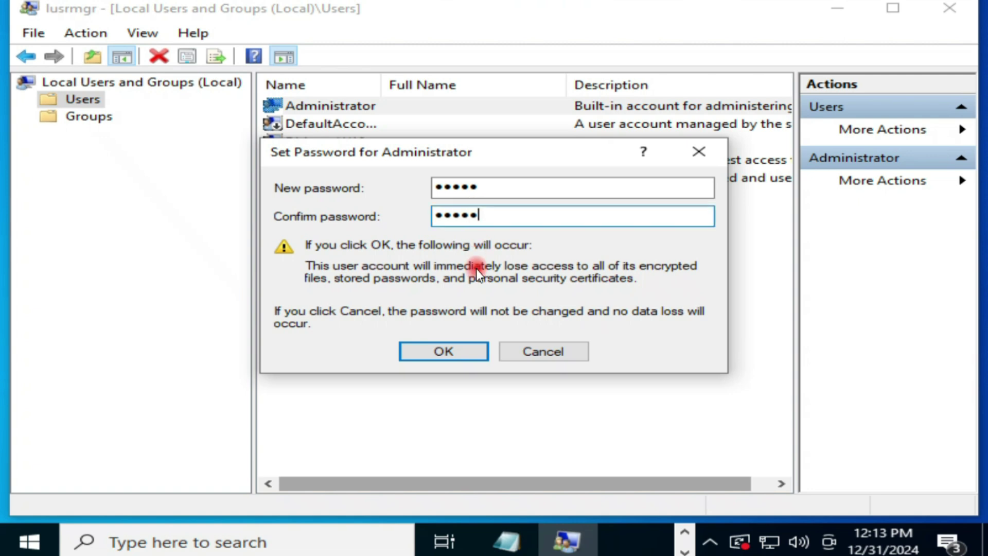
pyautogui.click(436, 354)
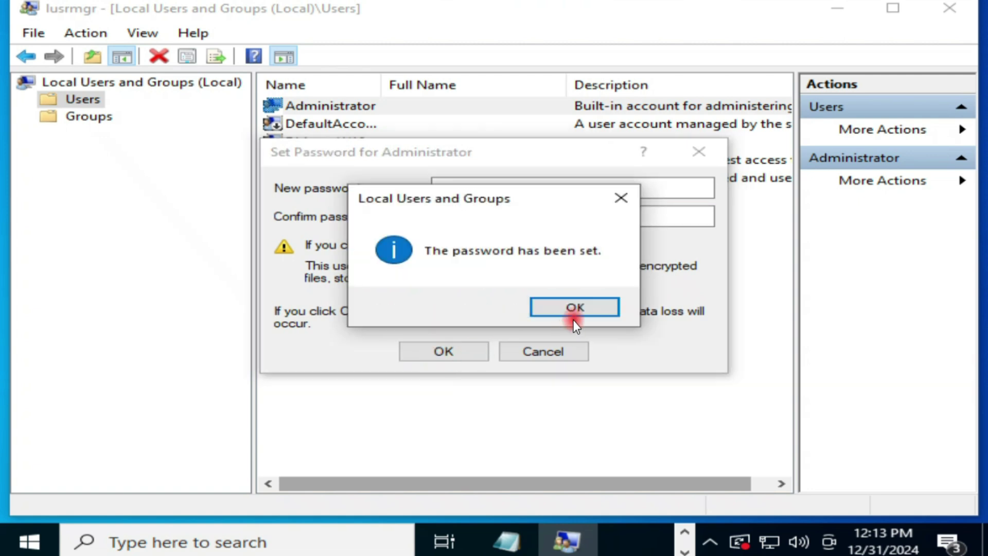
pyautogui.click(574, 307)
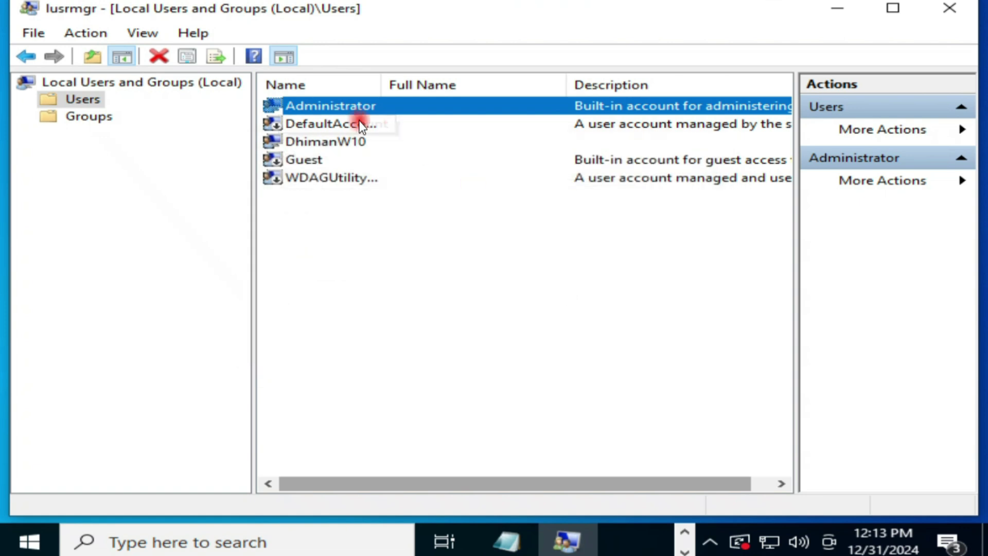
pyautogui.click(952, 11)
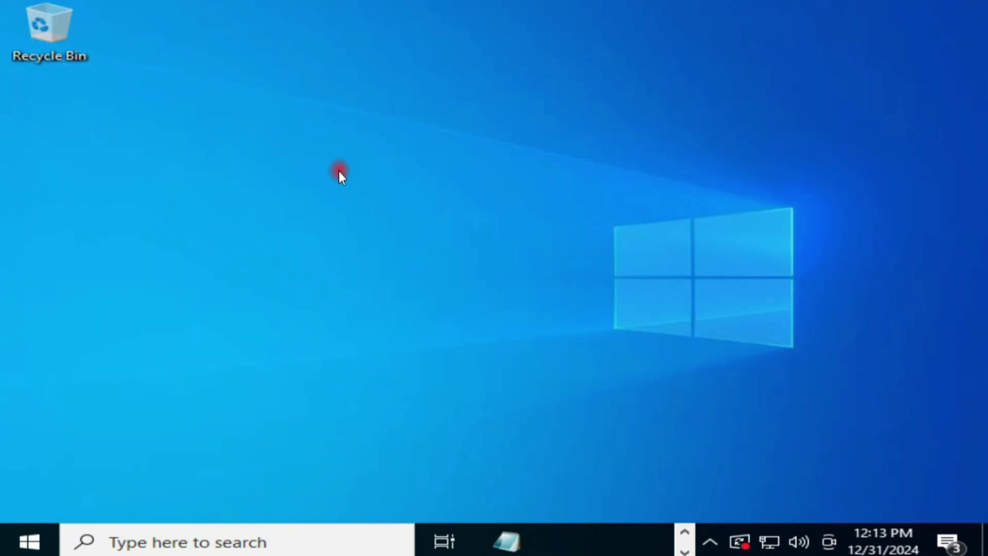
# Restart the computer from the Start quick menu.
pyautogui.rightClick(30, 532)
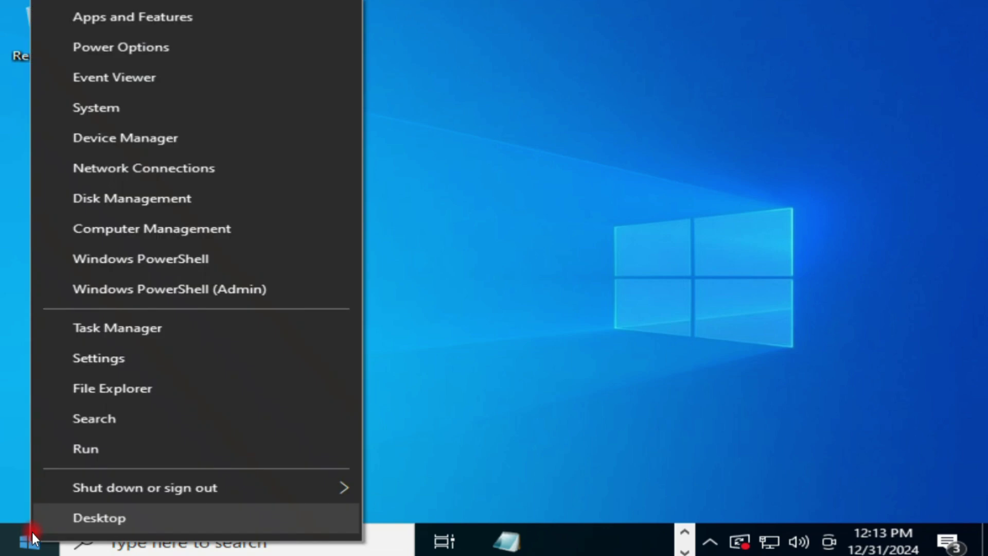
pyautogui.moveTo(337, 486)
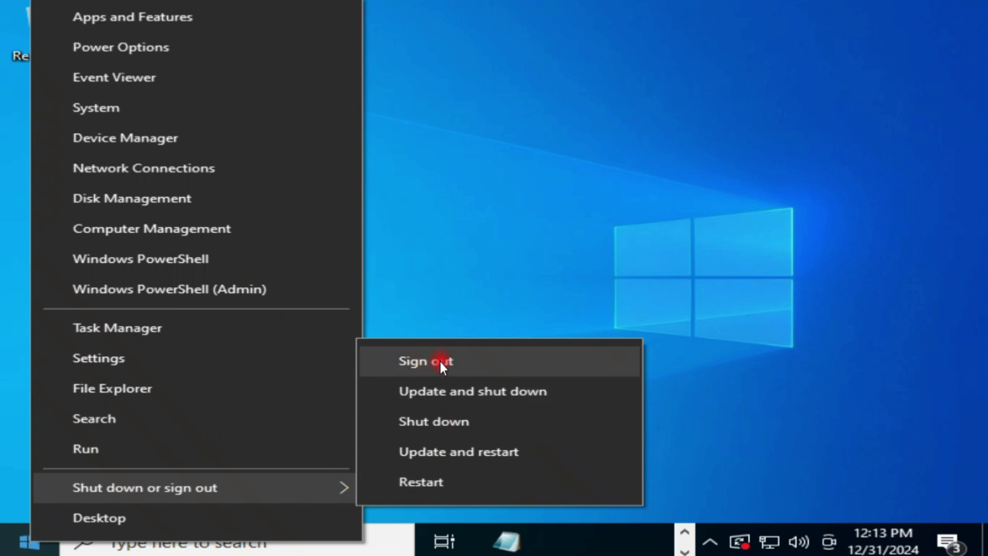
pyautogui.click(432, 482)
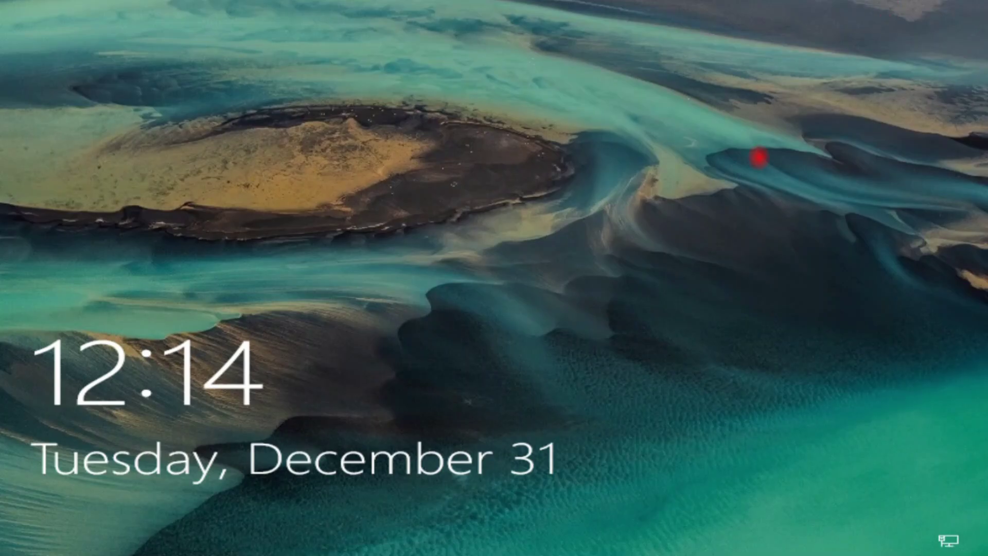
# At the sign-in screen, choose Administrator and sign in with its password.
pyautogui.click(598, 141)
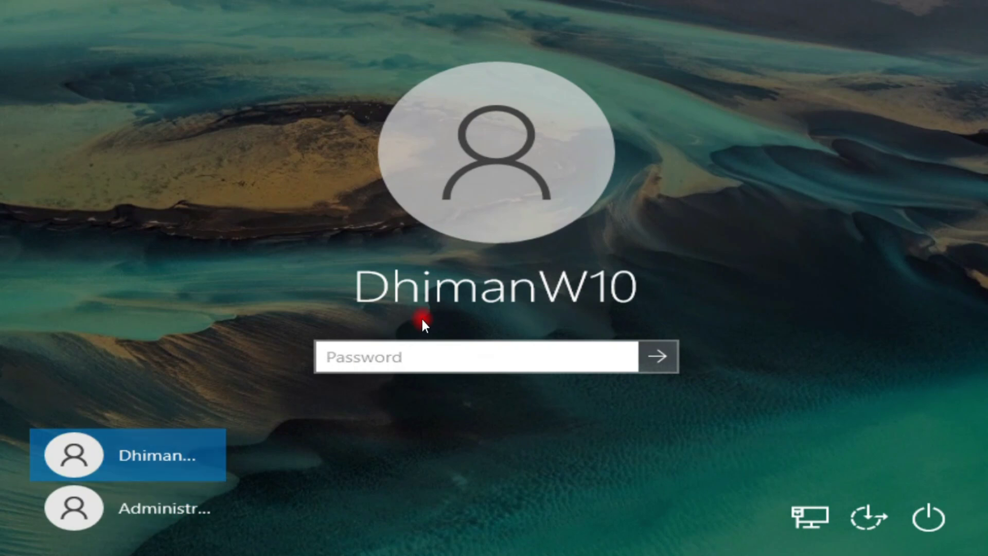
pyautogui.click(173, 517)
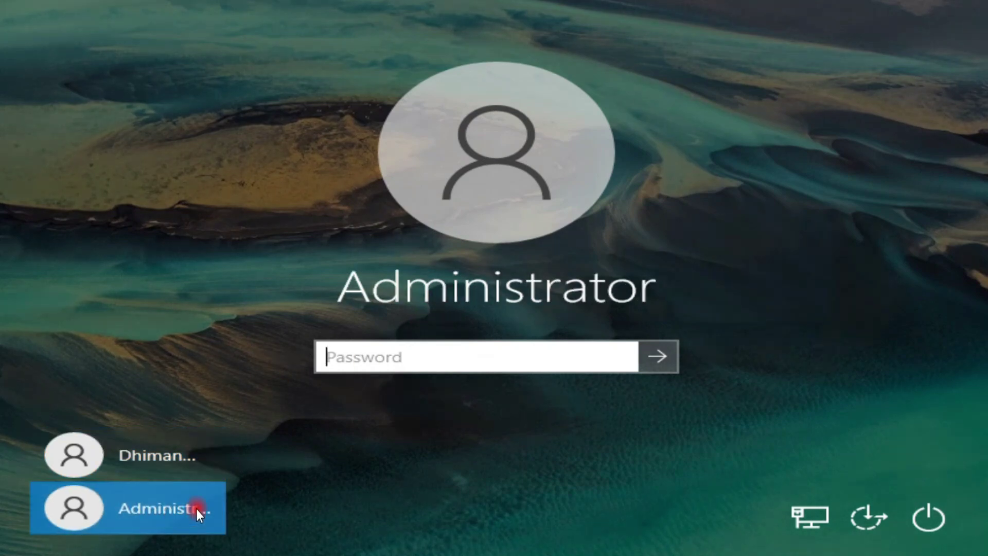
pyautogui.write('••••••')
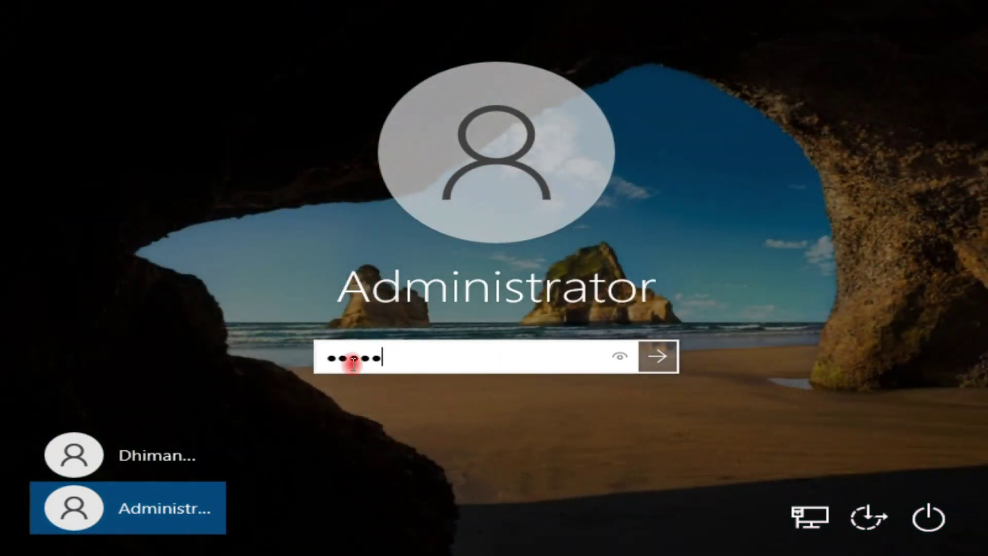
pyautogui.press('Return')
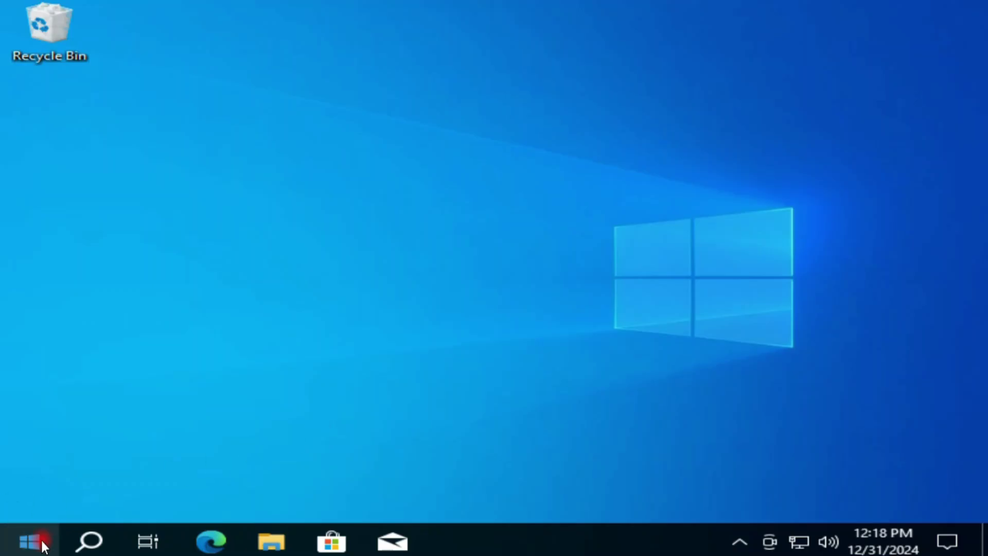
# Open Settings maximized and go to the Apps page.
pyautogui.rightClick(36, 538)
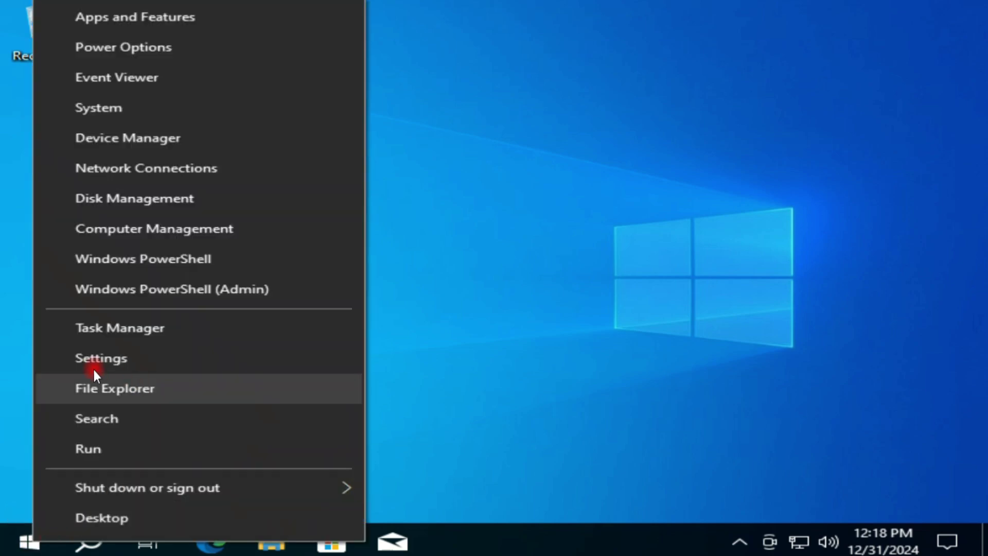
pyautogui.click(149, 361)
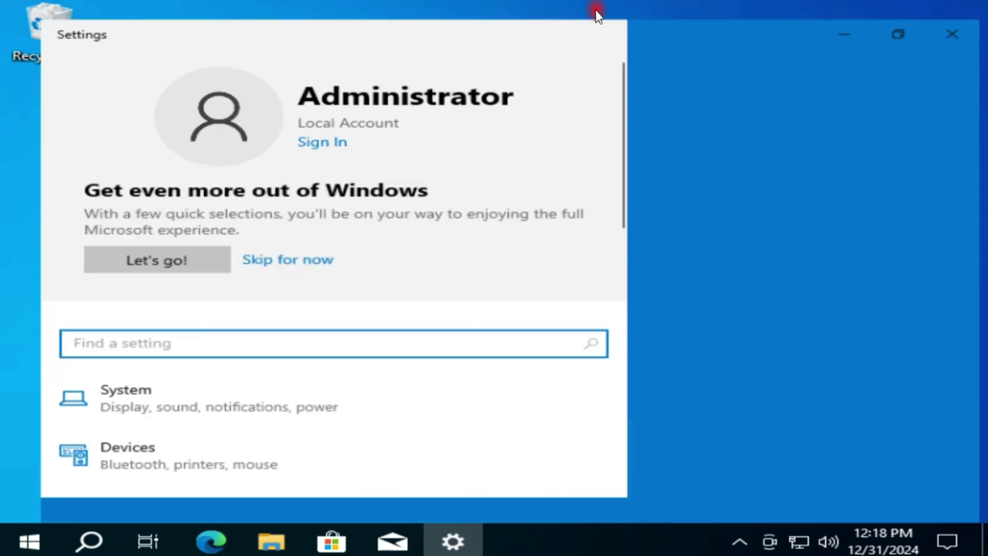
pyautogui.click(595, 11)
pyautogui.scroll(-4, 598, 342)
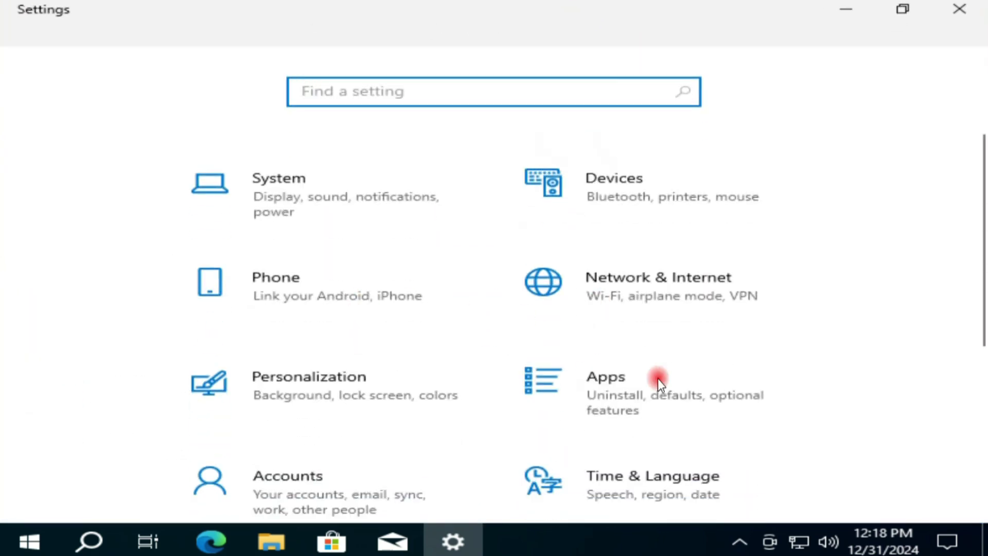
pyautogui.scroll(-4, 655, 379)
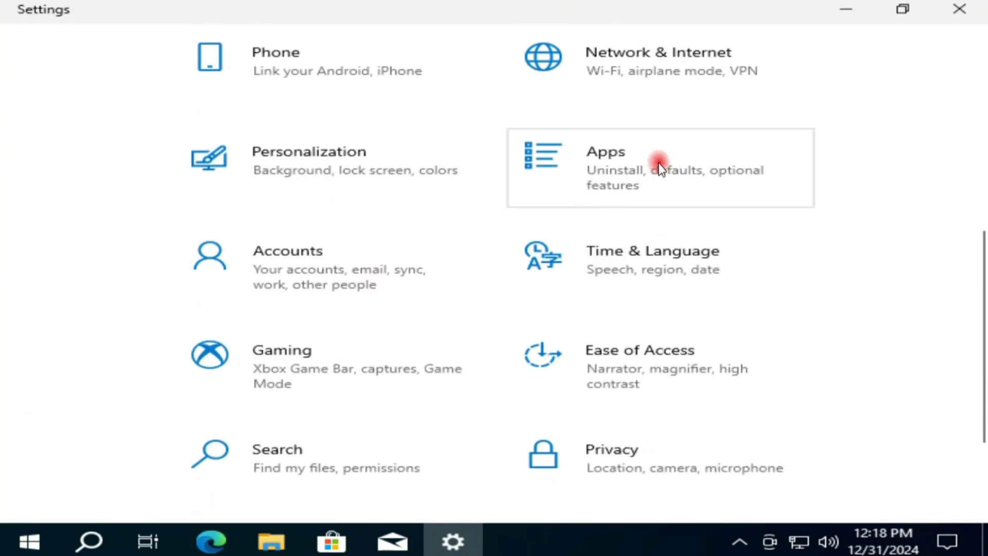
pyautogui.click(659, 162)
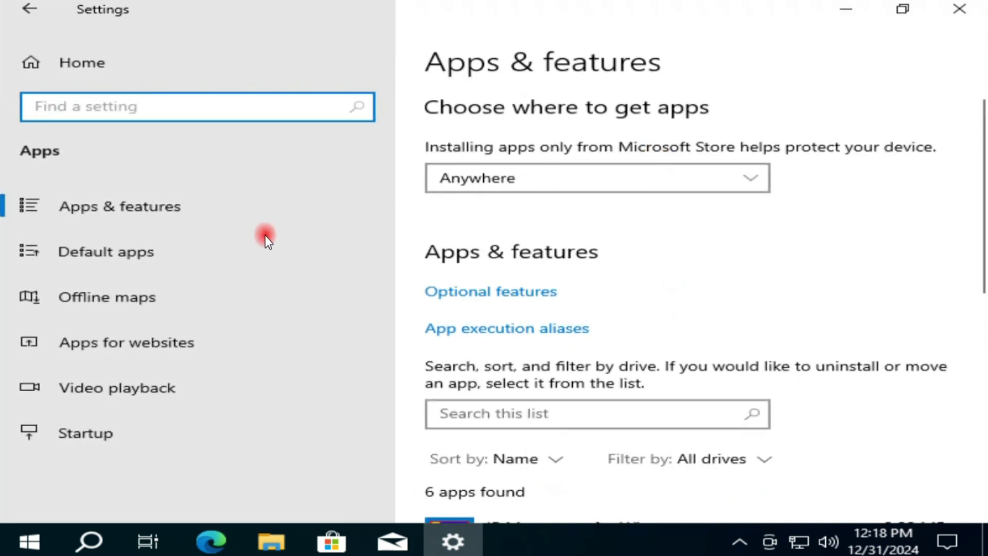
# Open Advanced options for Microsoft Store in the installed apps list.
pyautogui.click(116, 202)
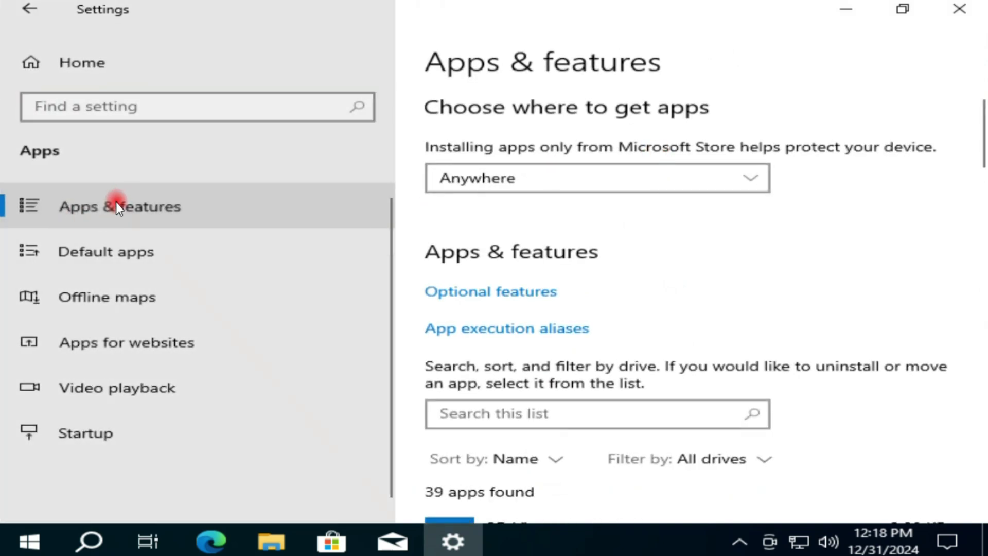
pyautogui.scroll(-3, 651, 312)
pyautogui.scroll(-12, 652, 312)
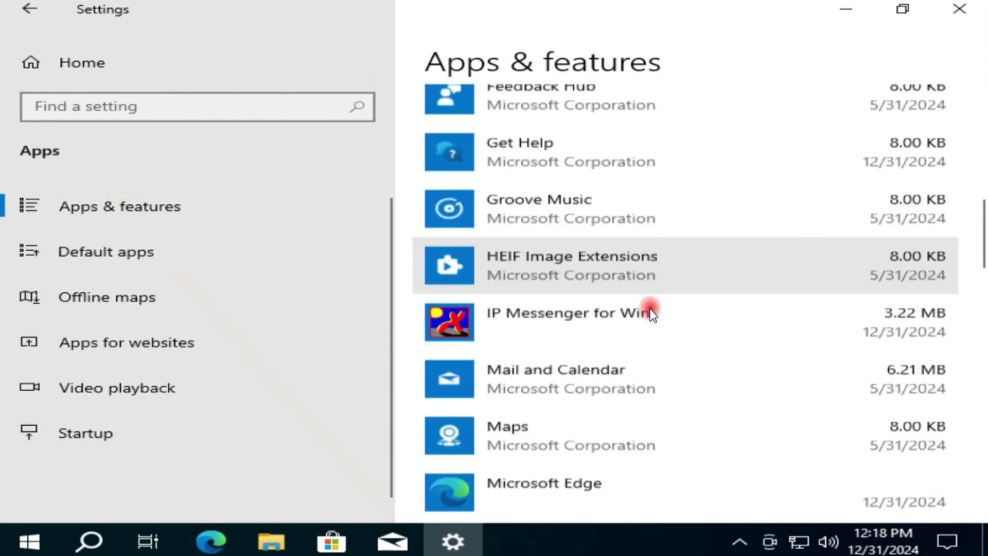
pyautogui.scroll(-6, 652, 312)
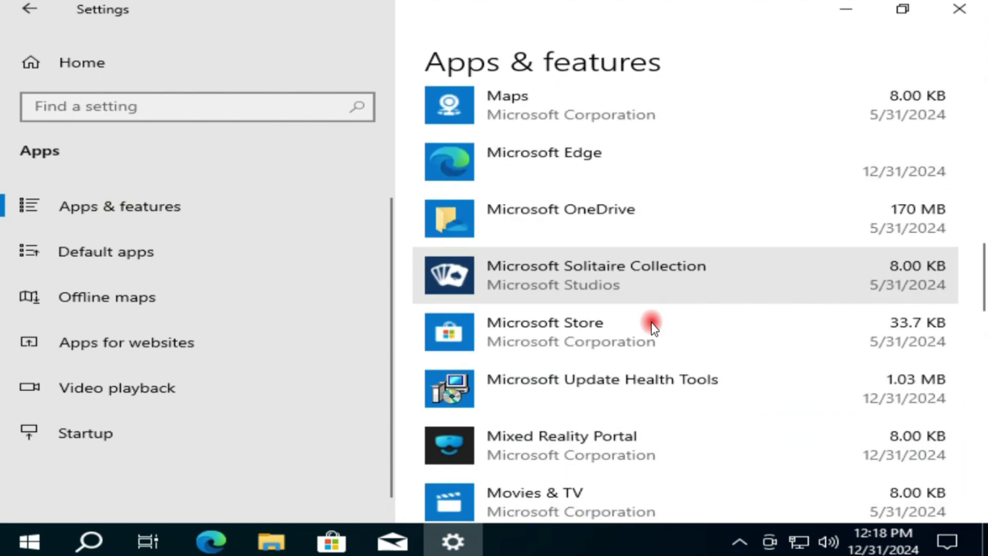
pyautogui.click(605, 339)
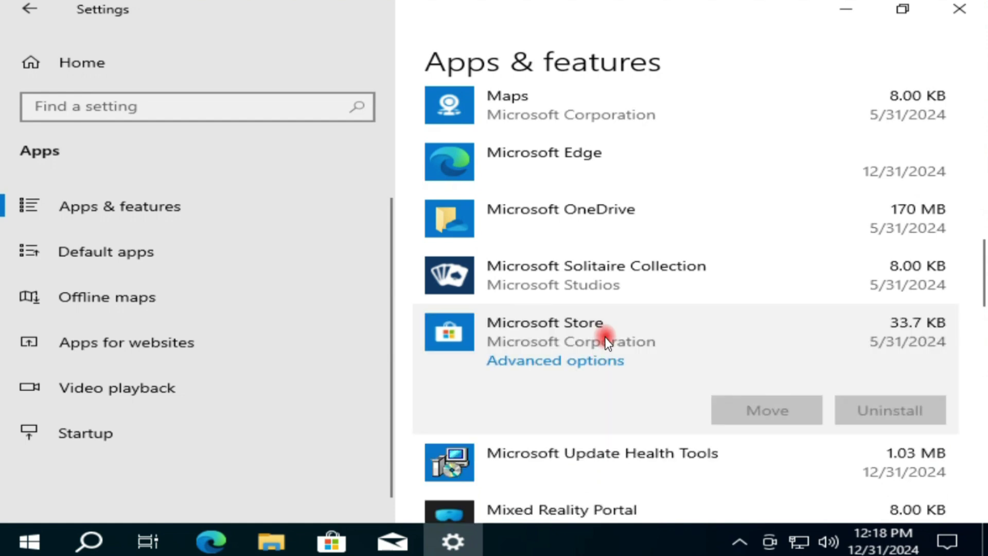
pyautogui.click(570, 362)
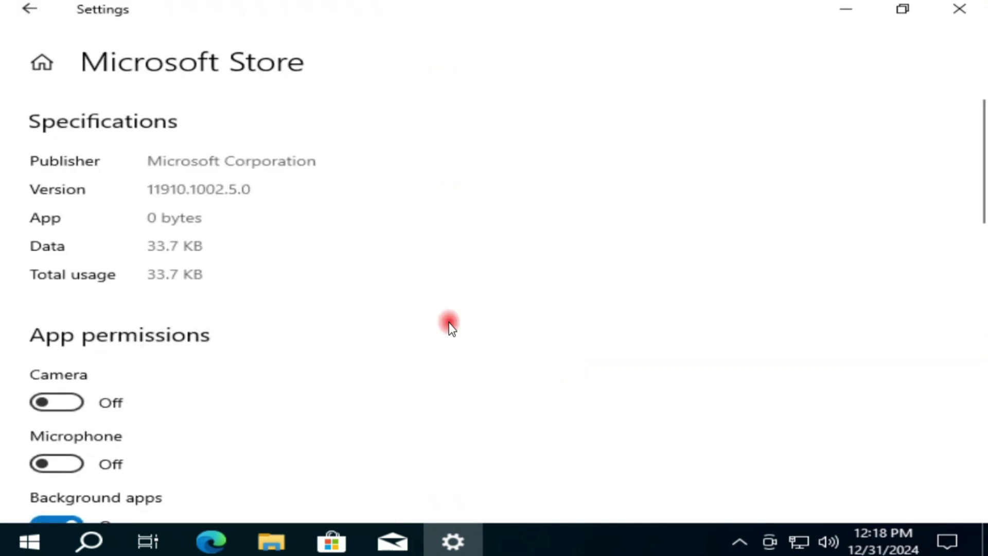
# Reset the Microsoft Store app and confirm deleting its data.
pyautogui.scroll(-10, 139, 301)
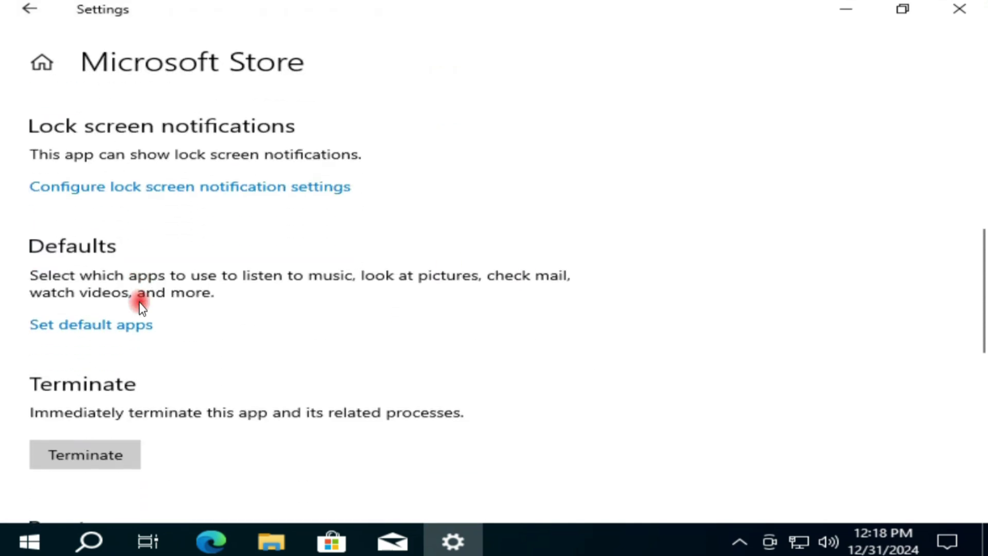
pyautogui.scroll(-3, 138, 301)
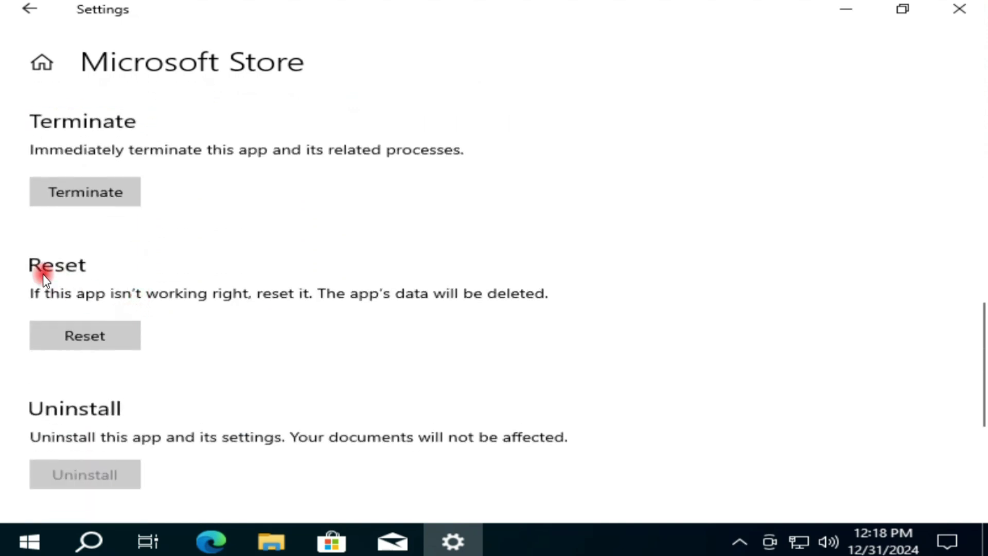
pyautogui.click(85, 335)
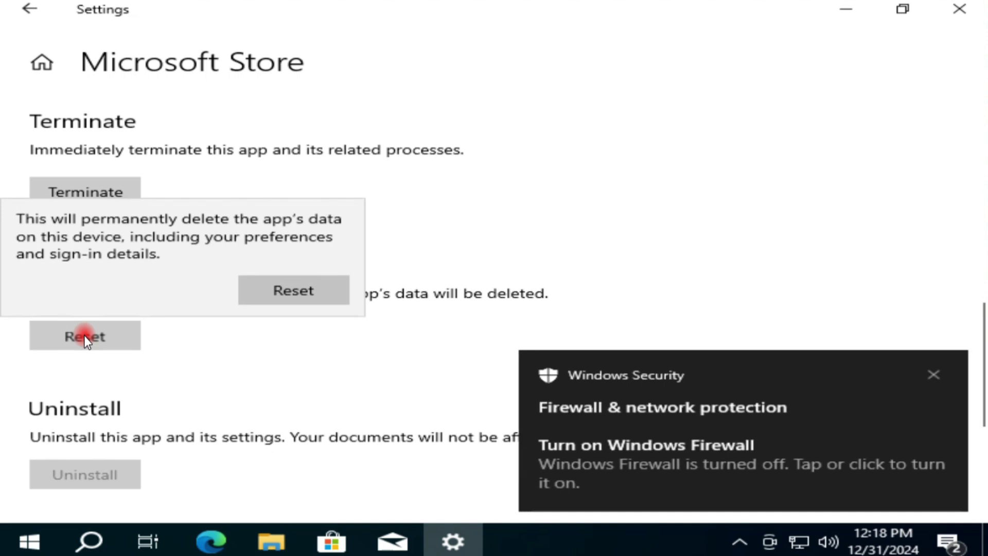
pyautogui.click(301, 295)
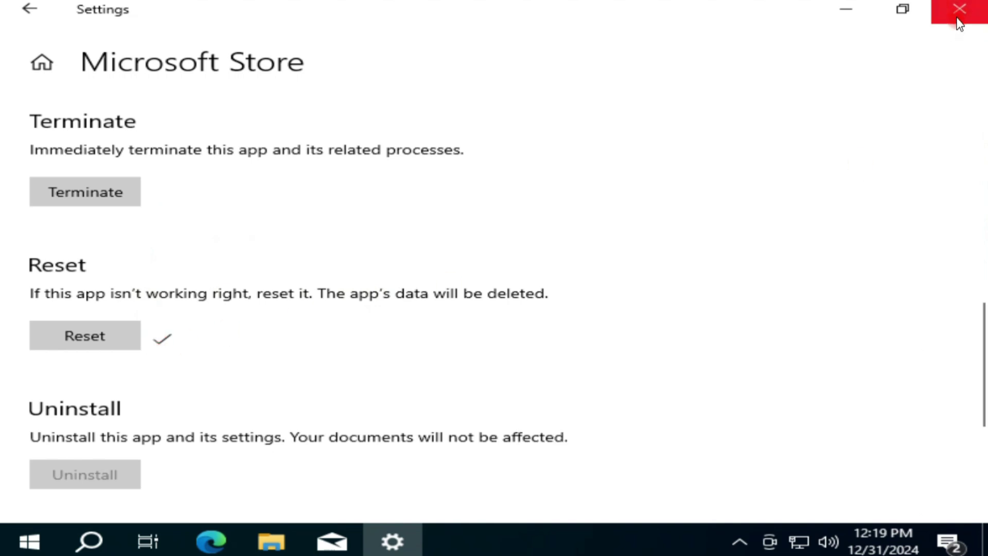
# Close Settings and copy the Remove-AppxPackage command from Notepad's first line, then minimize Notepad.
pyautogui.click(958, 15)
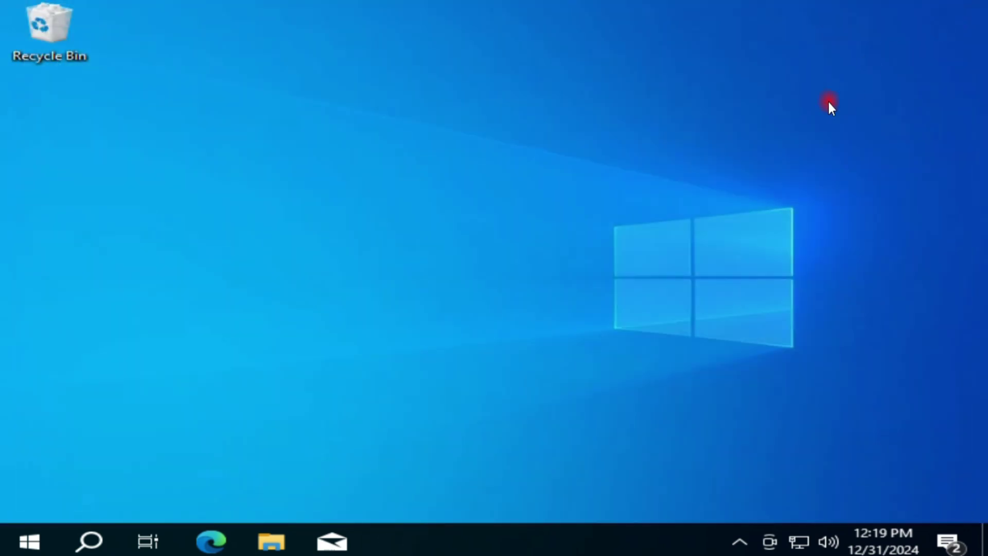
pyautogui.click(407, 539)
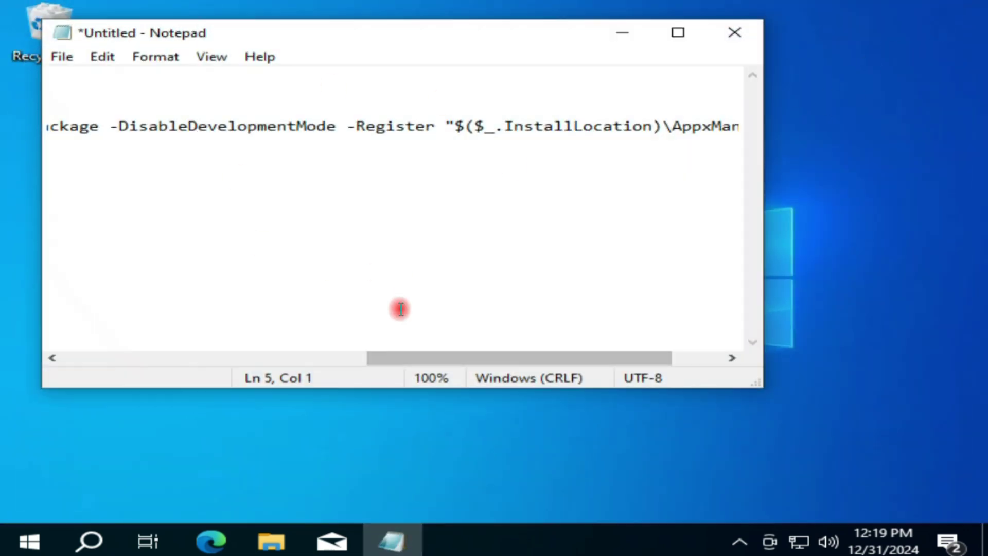
pyautogui.moveTo(420, 359); pyautogui.dragTo(31, 345)
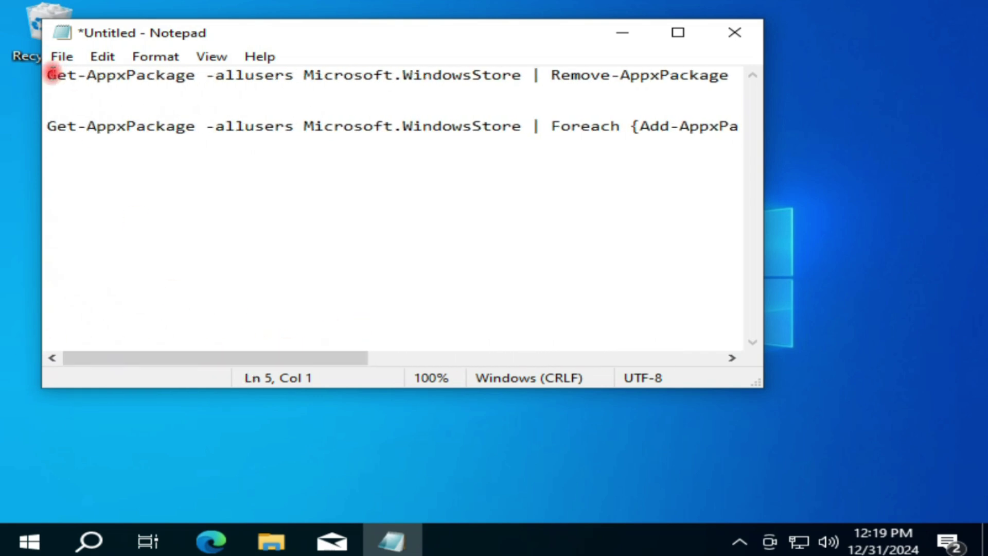
pyautogui.moveTo(46, 75); pyautogui.dragTo(740, 80)
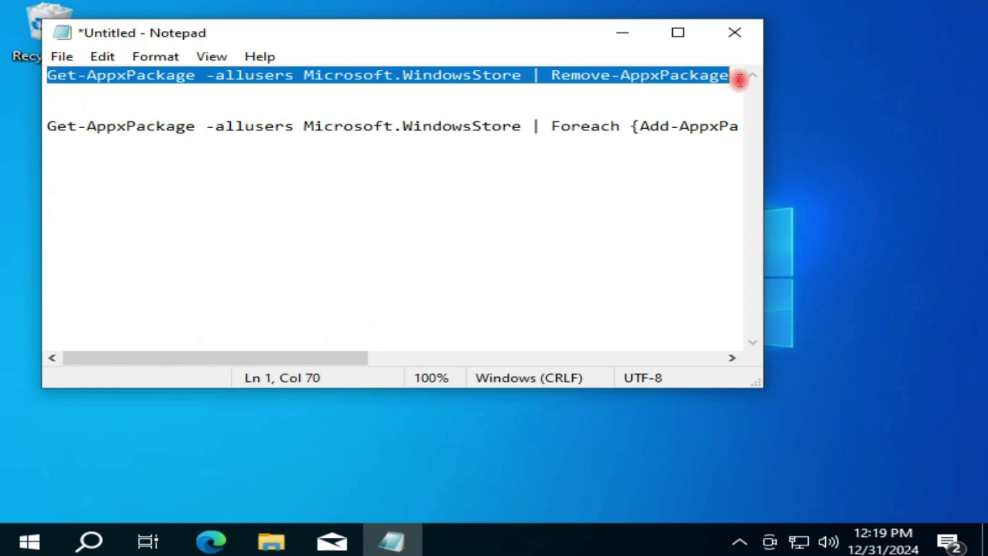
pyautogui.rightClick(709, 80)
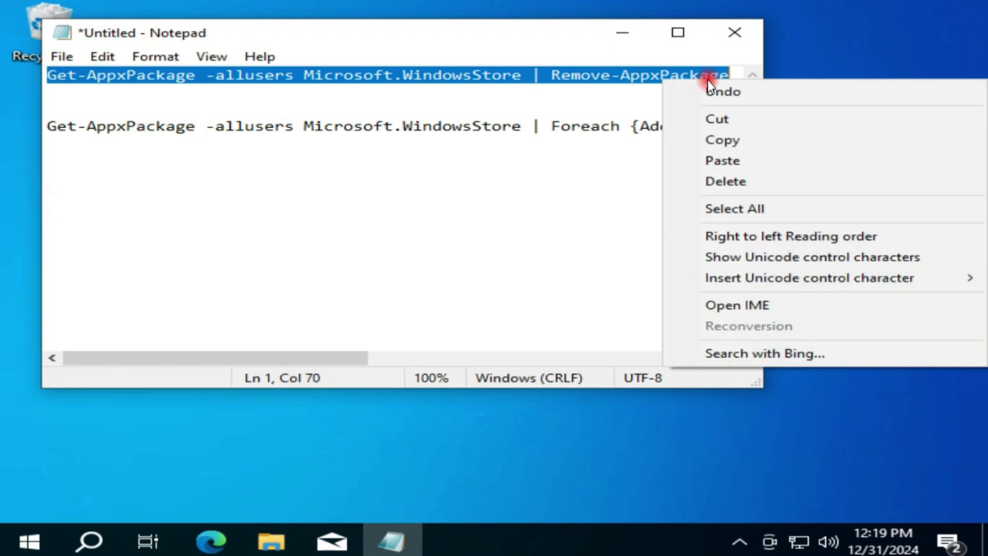
pyautogui.click(723, 138)
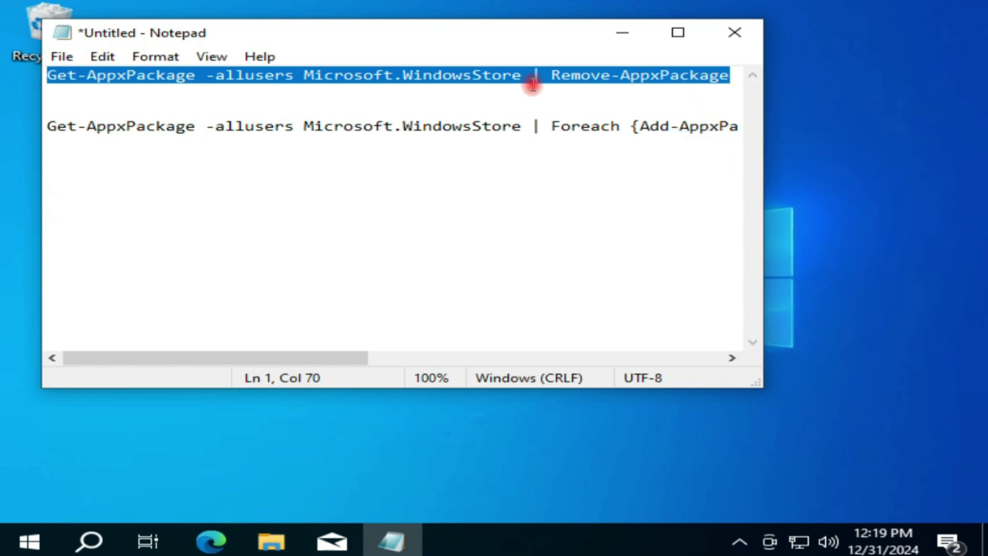
pyautogui.moveTo(338, 355); pyautogui.dragTo(254, 347)
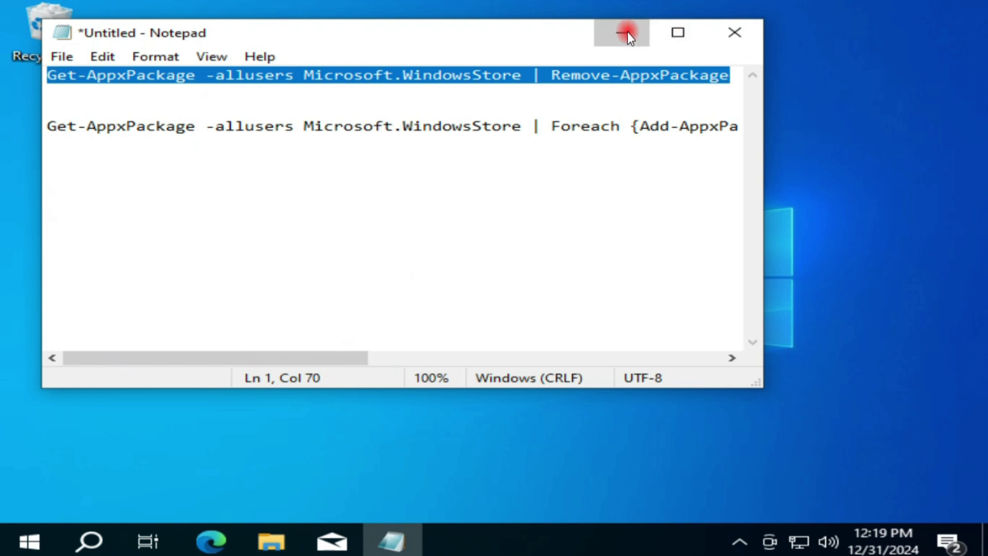
pyautogui.click(624, 32)
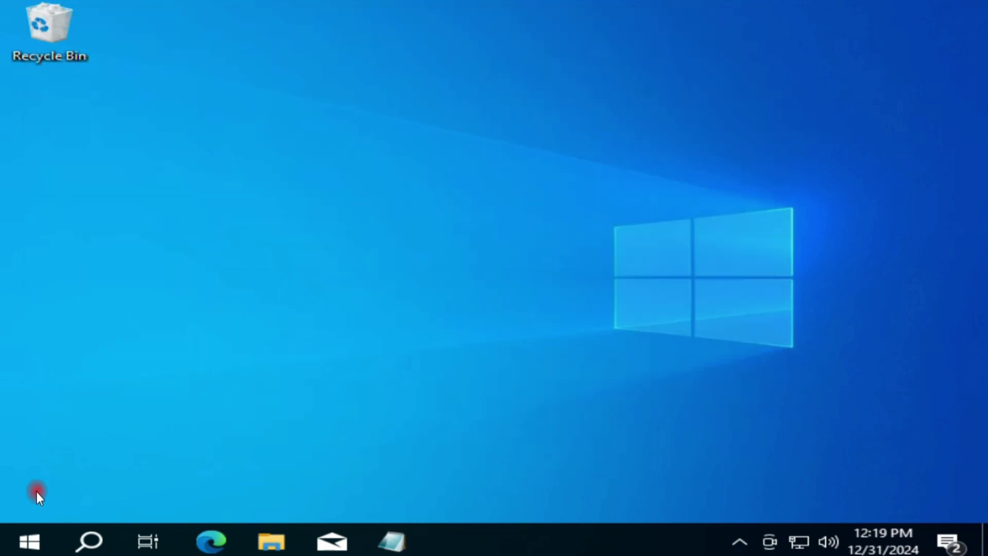
# Search 'power s' and run Windows PowerShell as administrator.
pyautogui.click(91, 542)
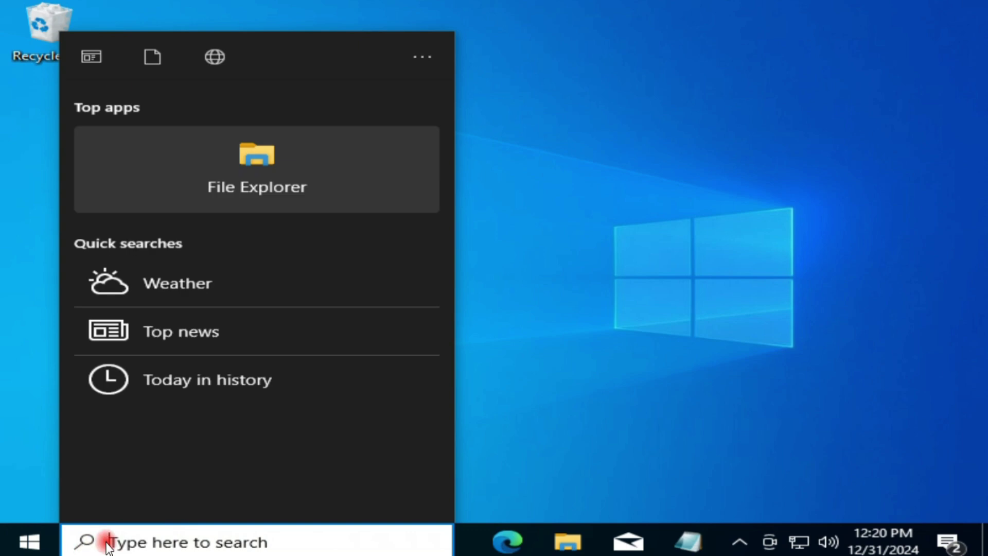
pyautogui.write('po')
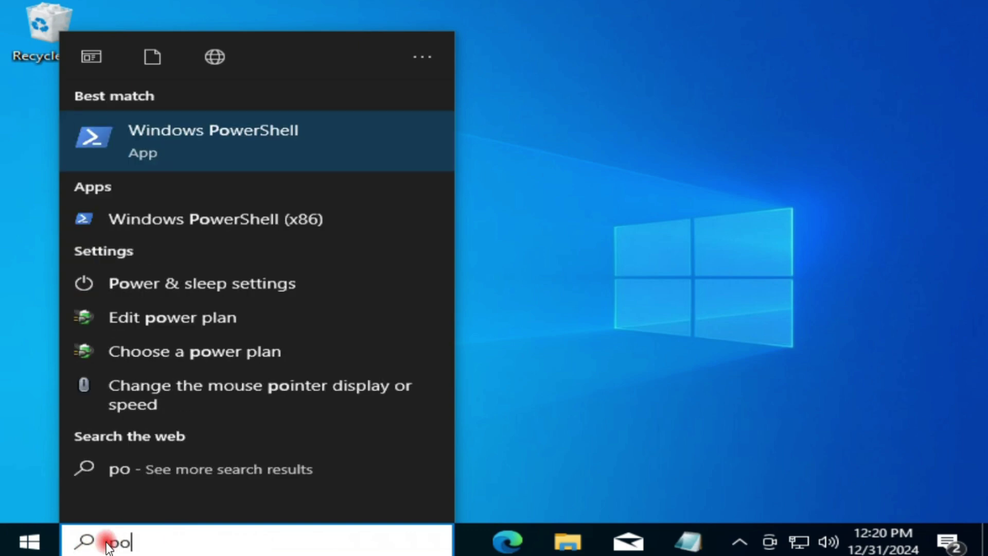
pyautogui.write('we')
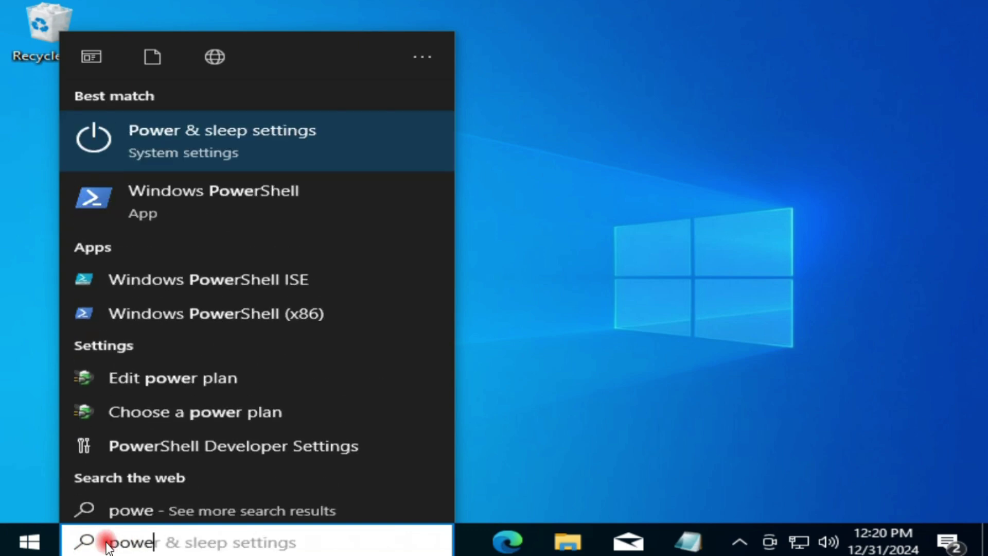
pyautogui.write('r')
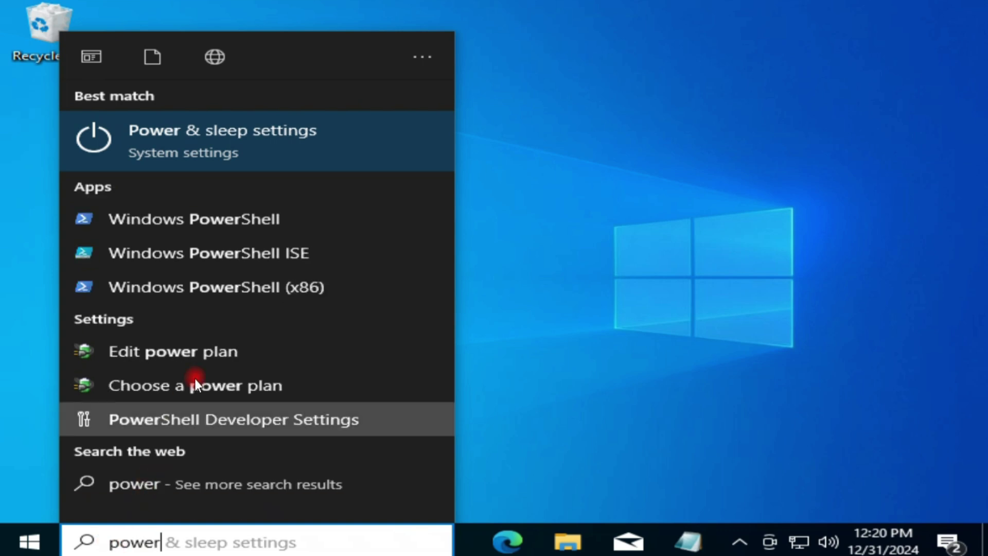
pyautogui.write(' s')
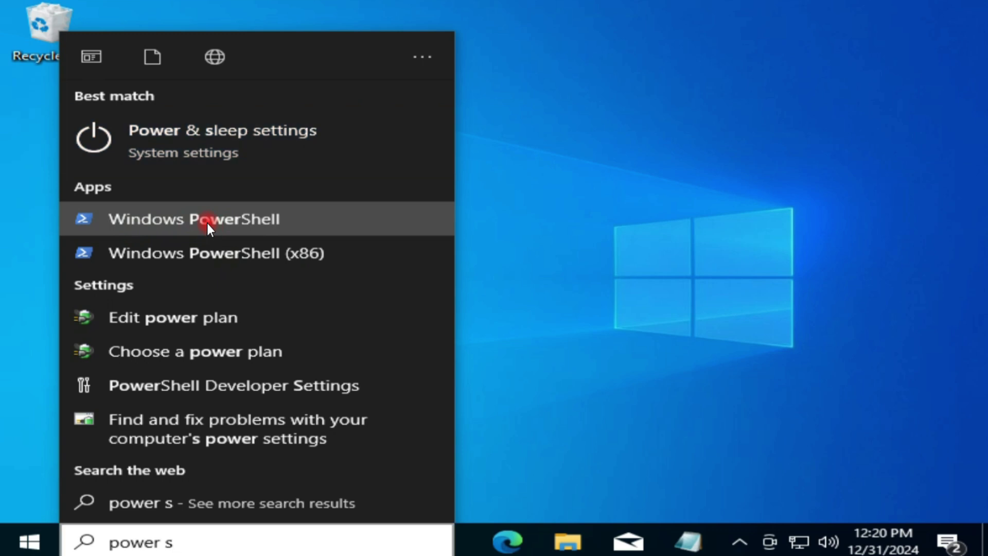
pyautogui.rightClick(207, 224)
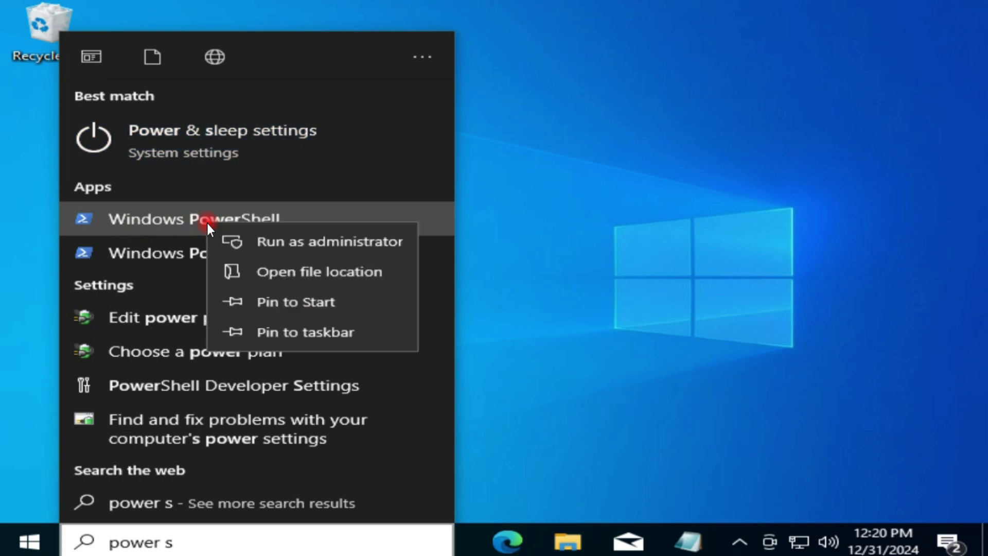
pyautogui.click(339, 242)
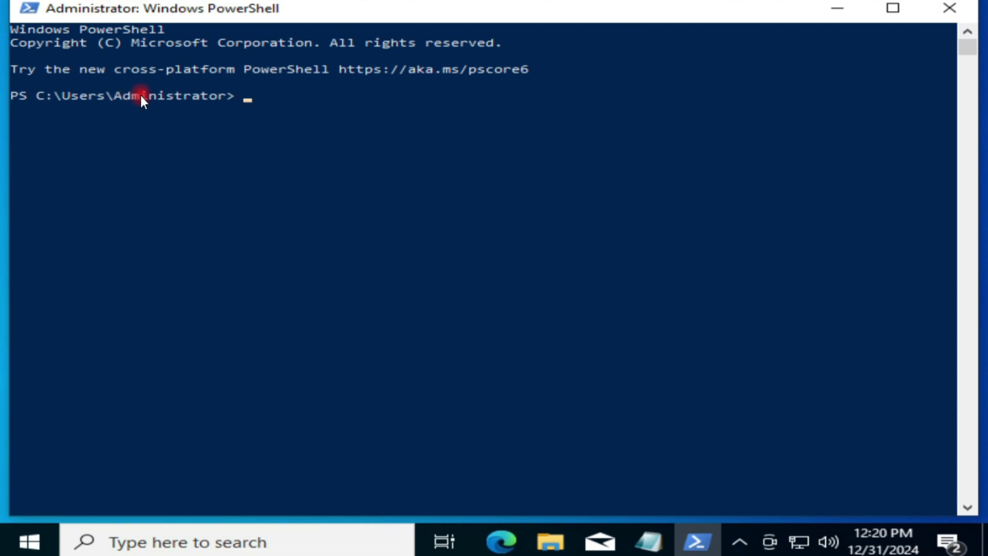
# Run the Store removal command, then select the Add-AppxPackage re-register line in Notepad.
pyautogui.hotkey('ctrl', 'v')
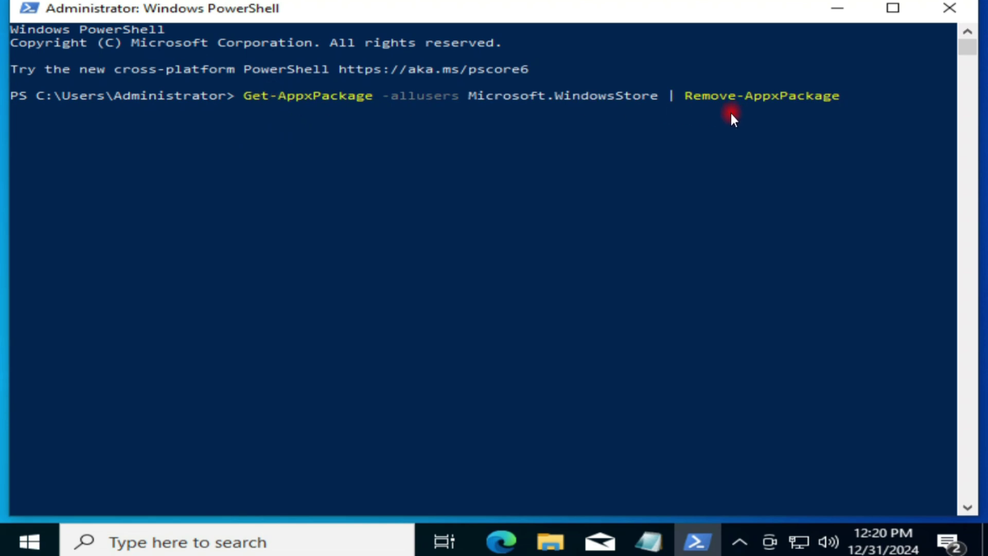
pyautogui.press('Return')
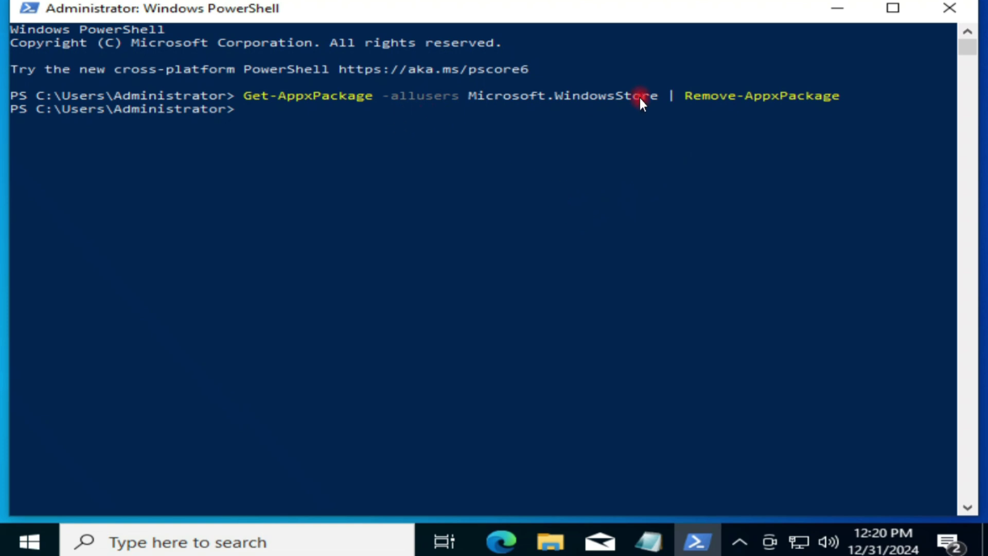
pyautogui.click(648, 541)
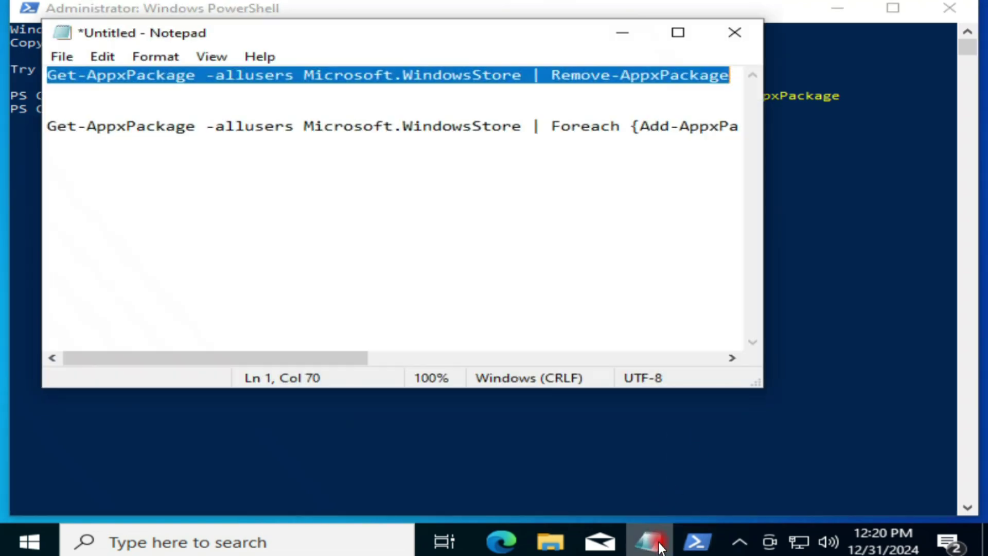
pyautogui.click(45, 126)
pyautogui.moveTo(141, 357); pyautogui.dragTo(541, 340)
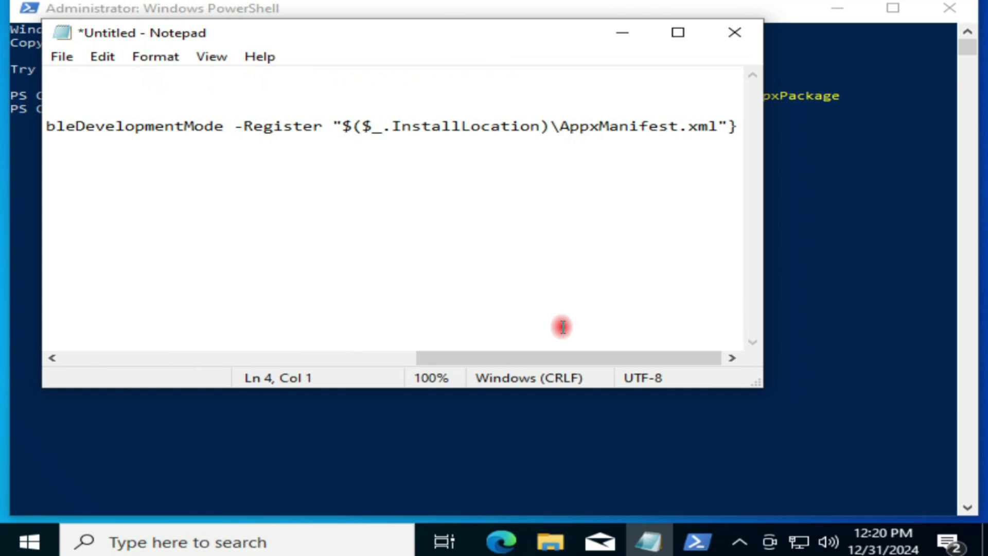
pyautogui.keyDown('shift'); pyautogui.click(737, 126); pyautogui.keyUp('shift')
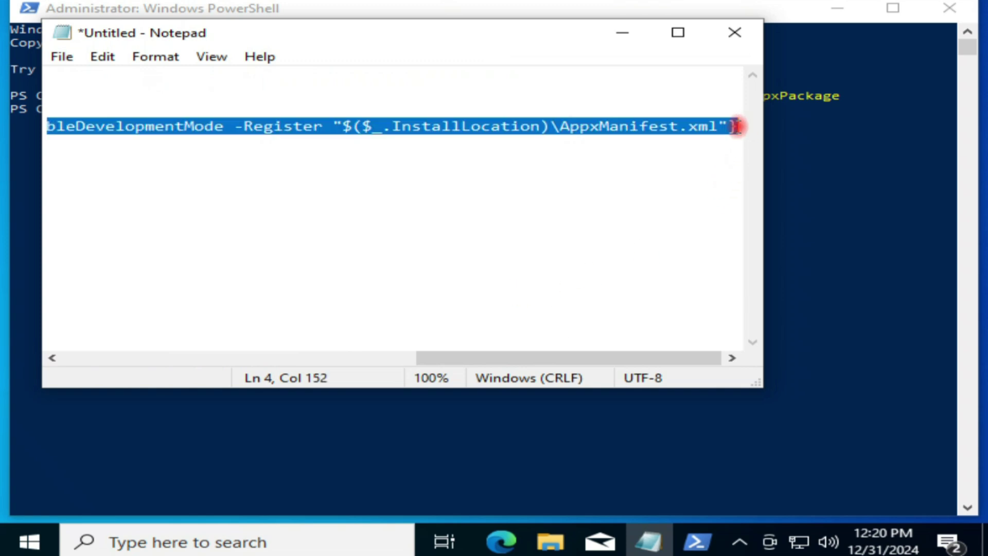
# Paste and run the re-register command in PowerShell, then close PowerShell.
pyautogui.click(632, 36)
pyautogui.rightClick(260, 109)
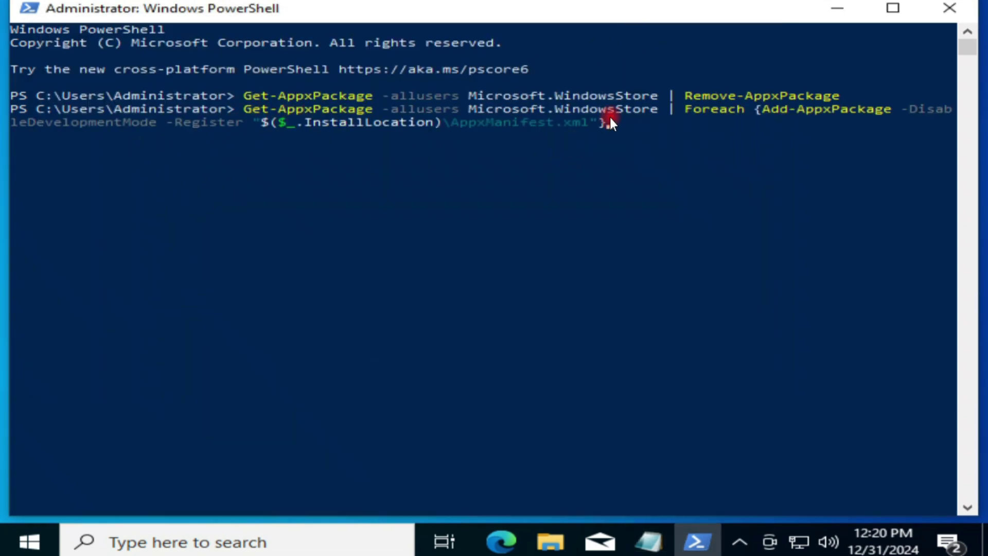
pyautogui.press('Return')
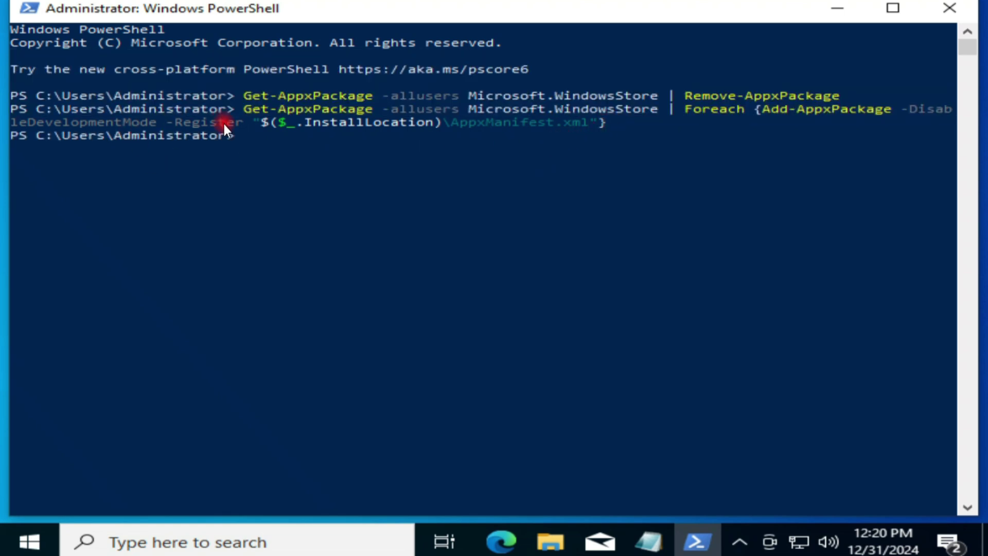
pyautogui.click(944, 16)
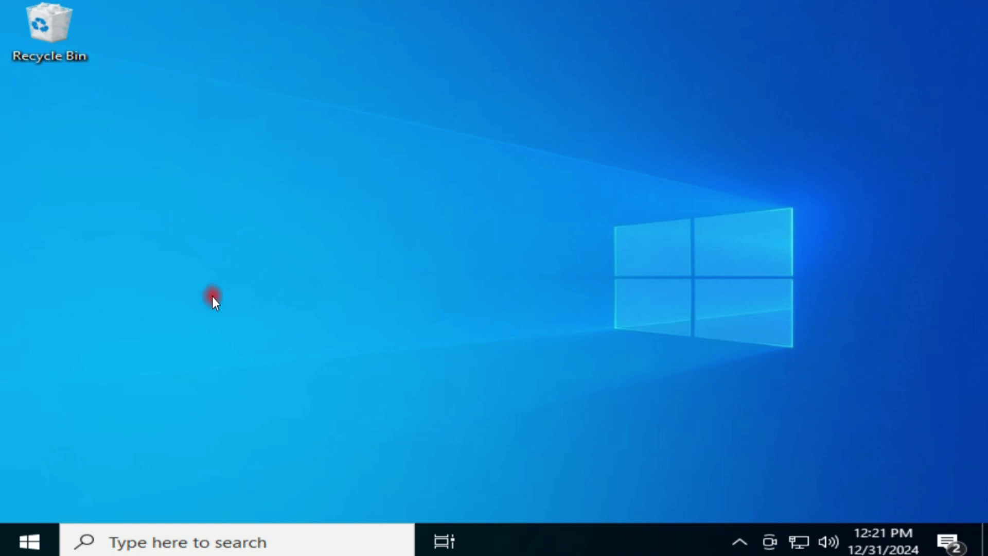
# Restart the PC, confirming Restart anyway despite the other signed-in user.
pyautogui.rightClick(30, 540)
pyautogui.moveTo(304, 485)
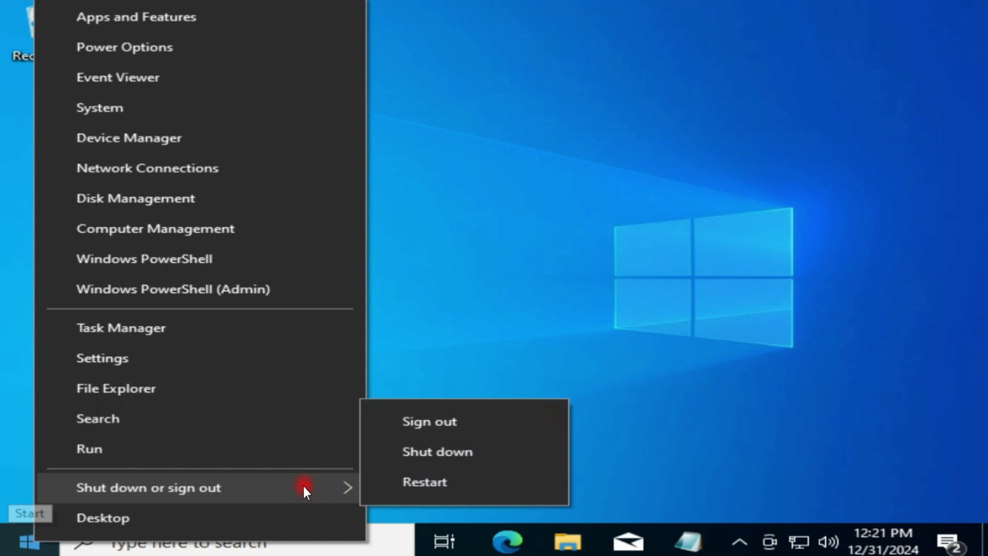
pyautogui.click(497, 483)
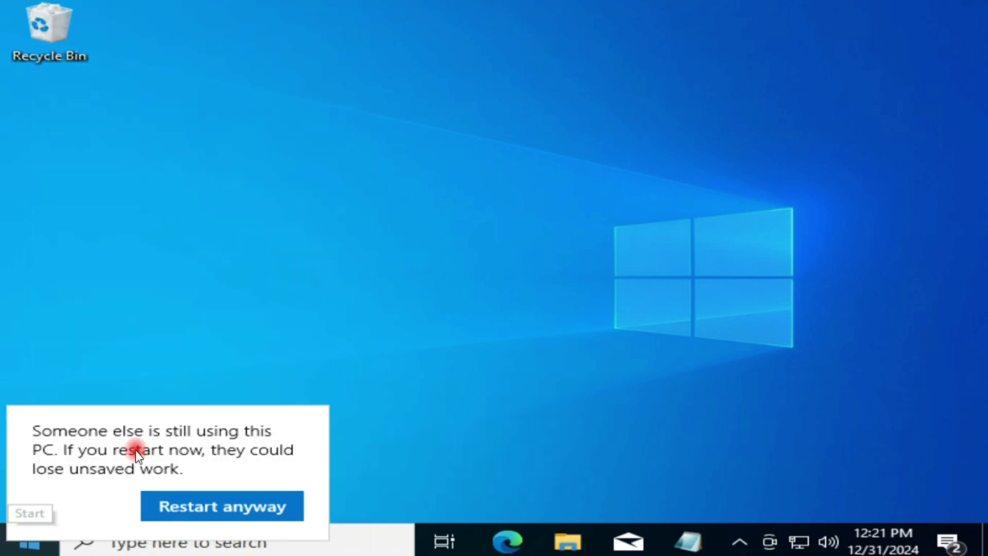
pyautogui.click(193, 505)
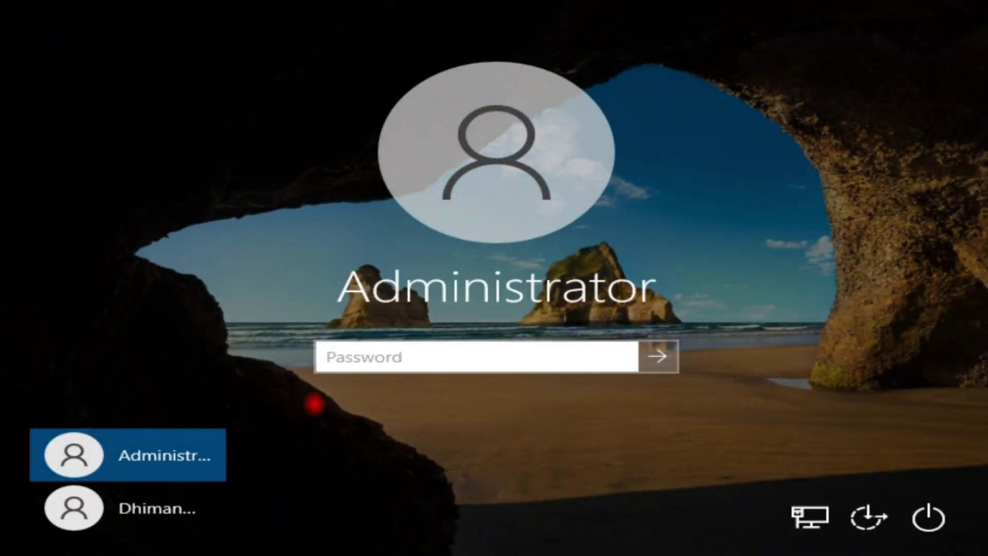
# Sign back in to Administrator with its password and open Start.
pyautogui.write('•••••')
pyautogui.press('Return')
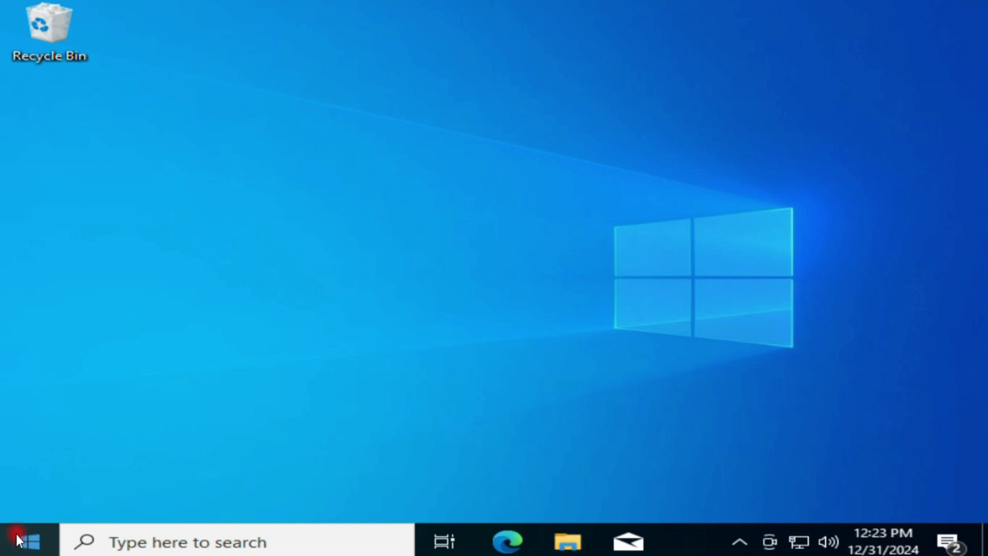
pyautogui.click(17, 539)
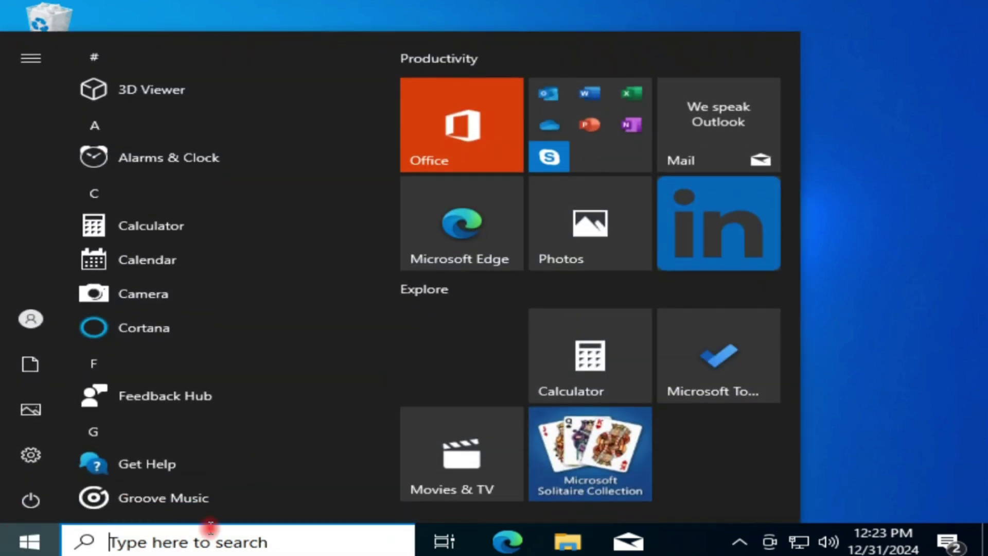
# Launch Microsoft Store by searching 'mic', then maximize its window.
pyautogui.write('m')
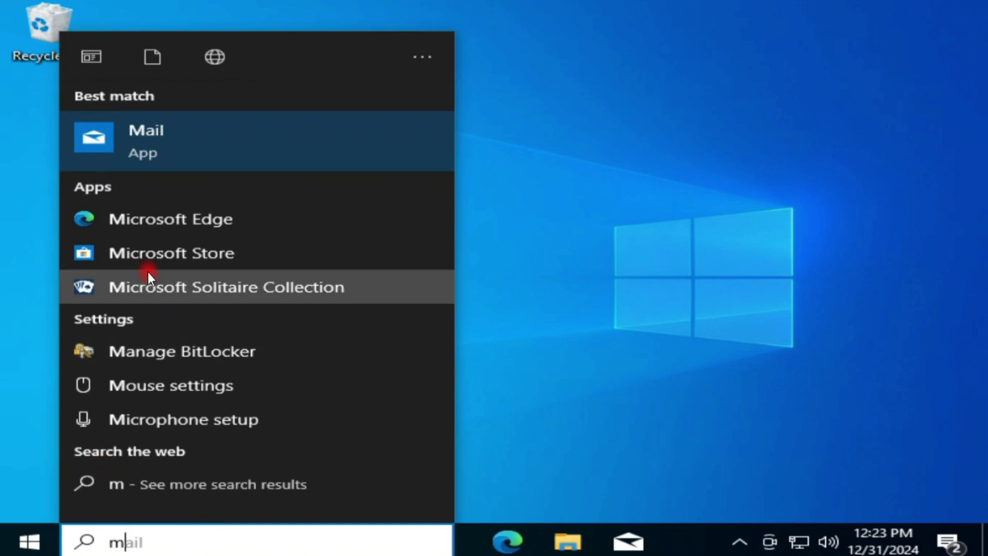
pyautogui.write('ic')
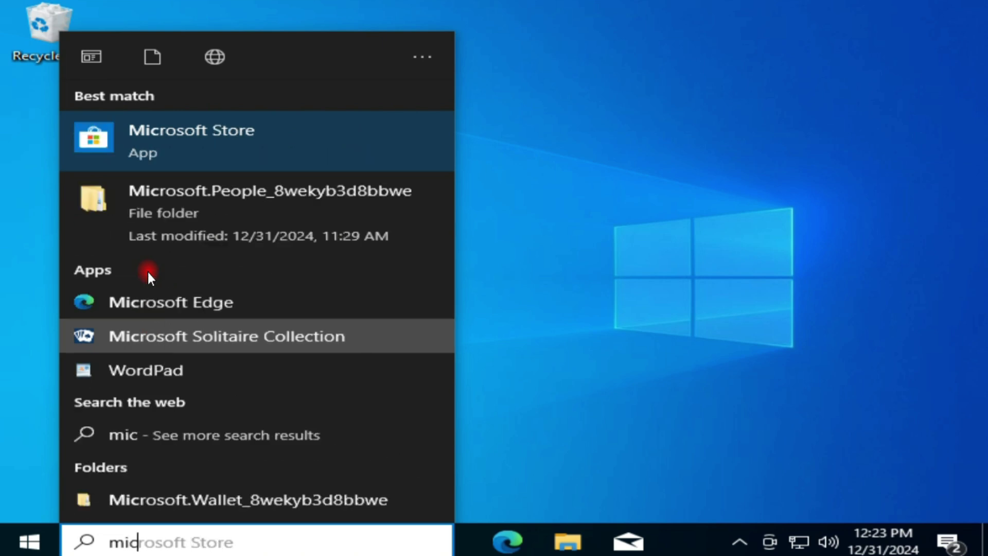
pyautogui.click(198, 138)
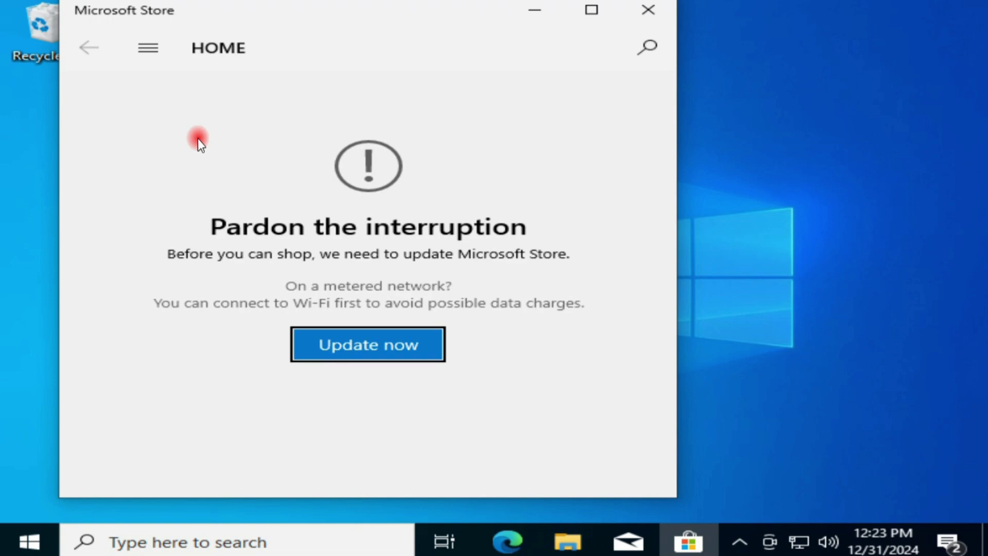
pyautogui.moveTo(448, 8); pyautogui.dragTo(580, 9)
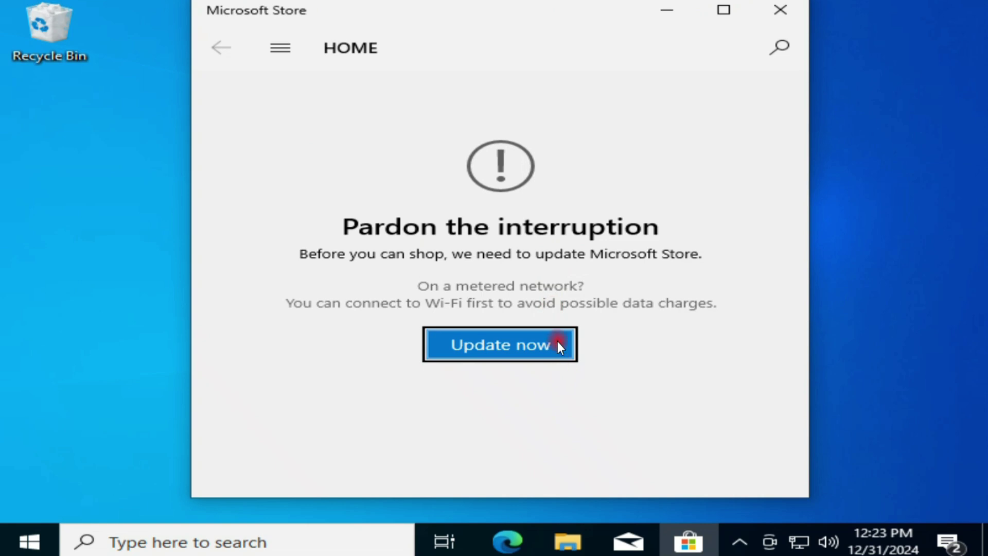
pyautogui.click(723, 10)
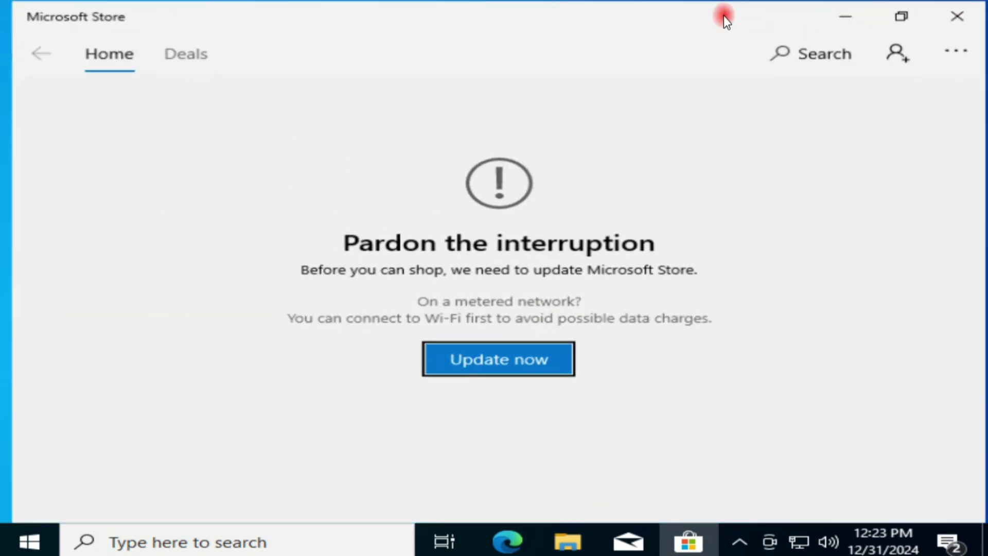
pyautogui.click(906, 55)
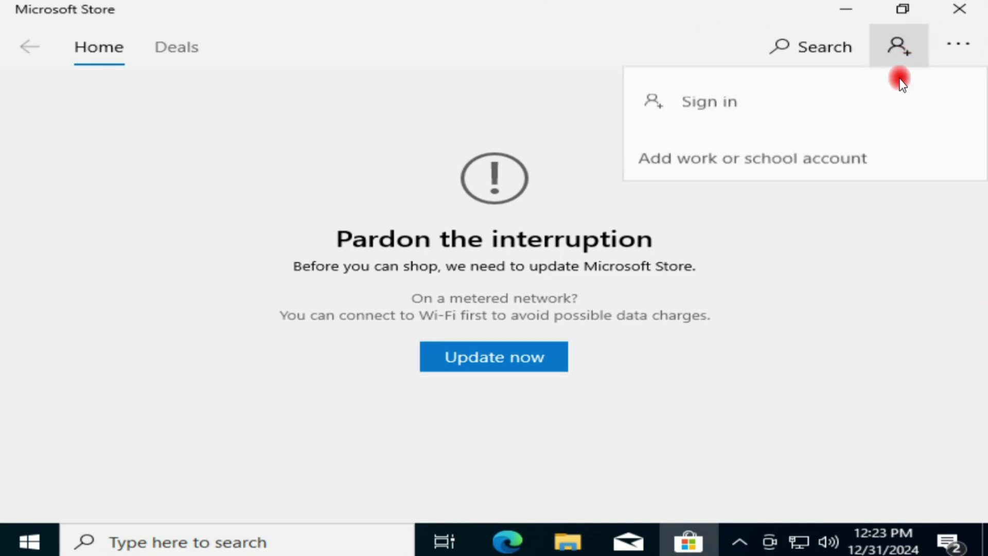
pyautogui.click(714, 106)
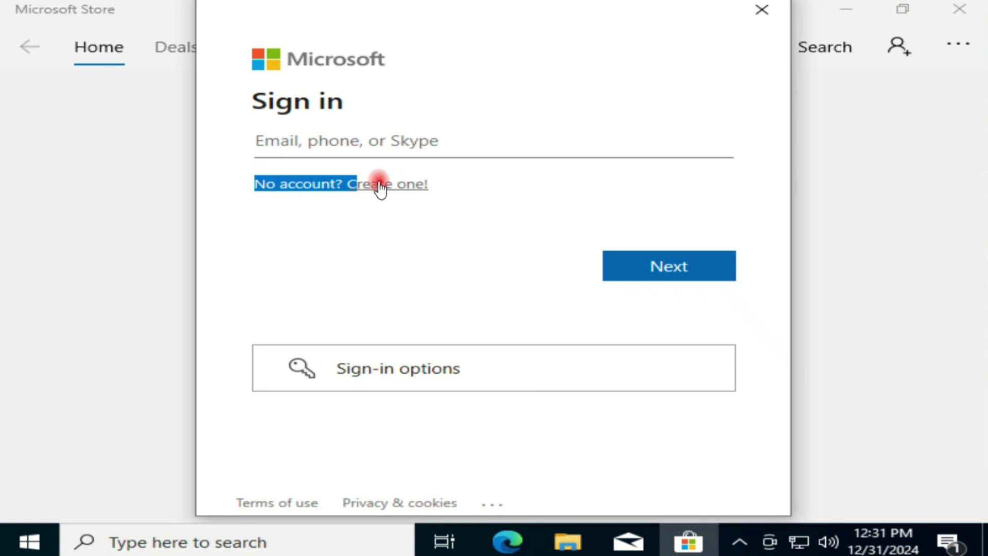
pyautogui.moveTo(379, 187); pyautogui.dragTo(445, 185)
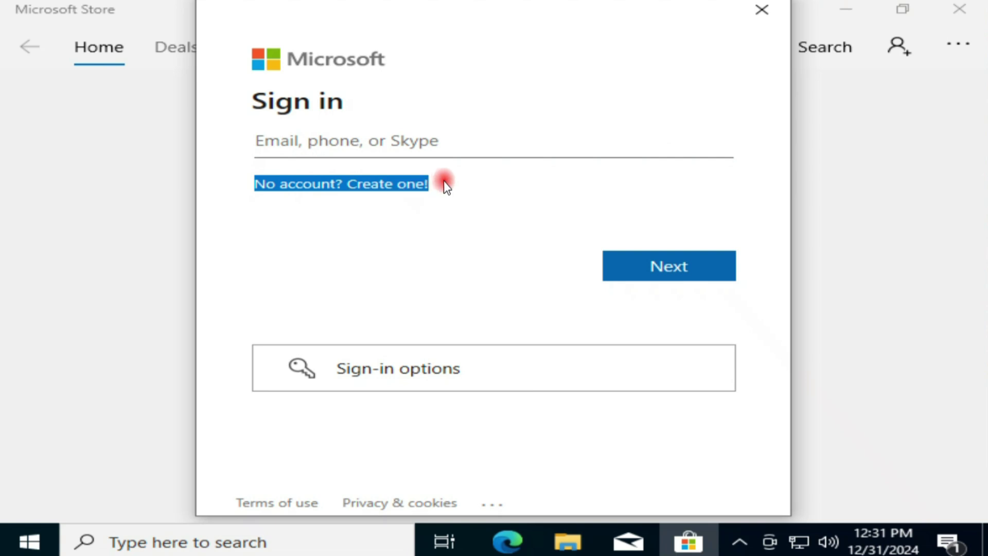
pyautogui.click(435, 203)
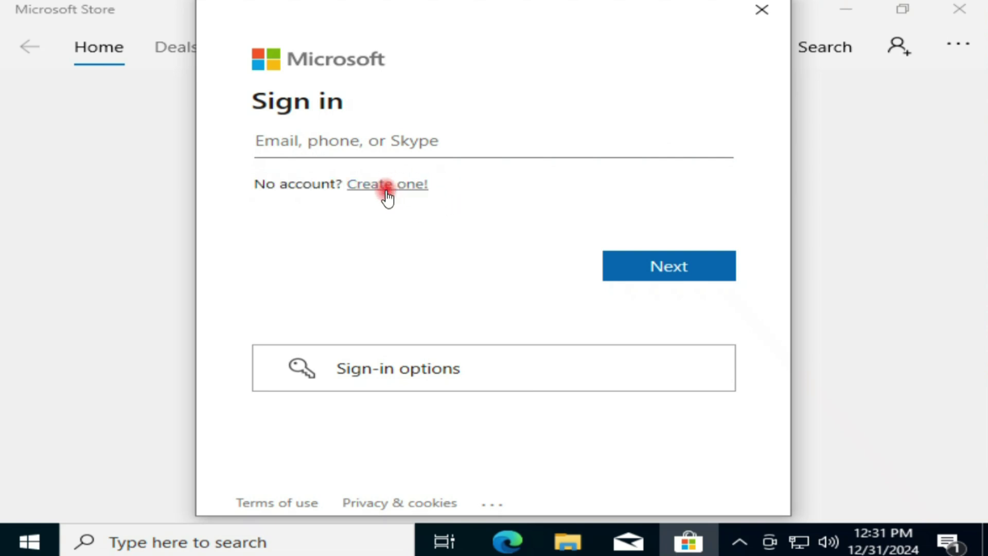
pyautogui.click(380, 144)
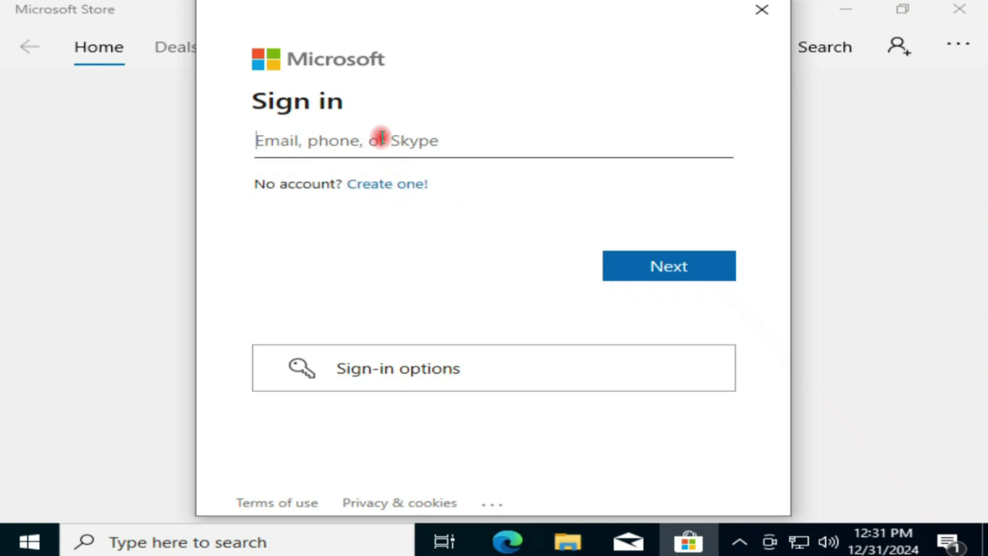
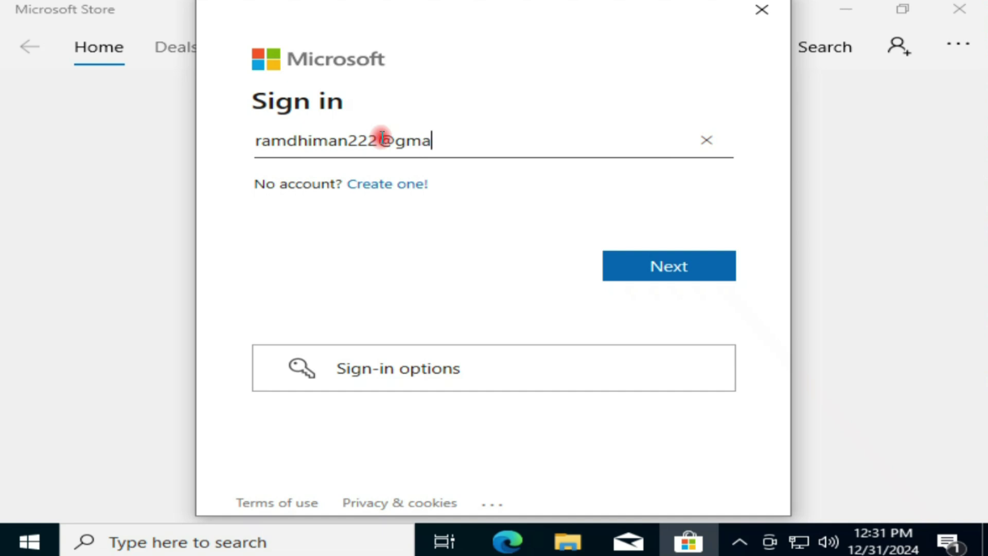
# Submit the e-mail, sign in with the account password, and allow Windows to use this account everywhere.
pyautogui.click(667, 279)
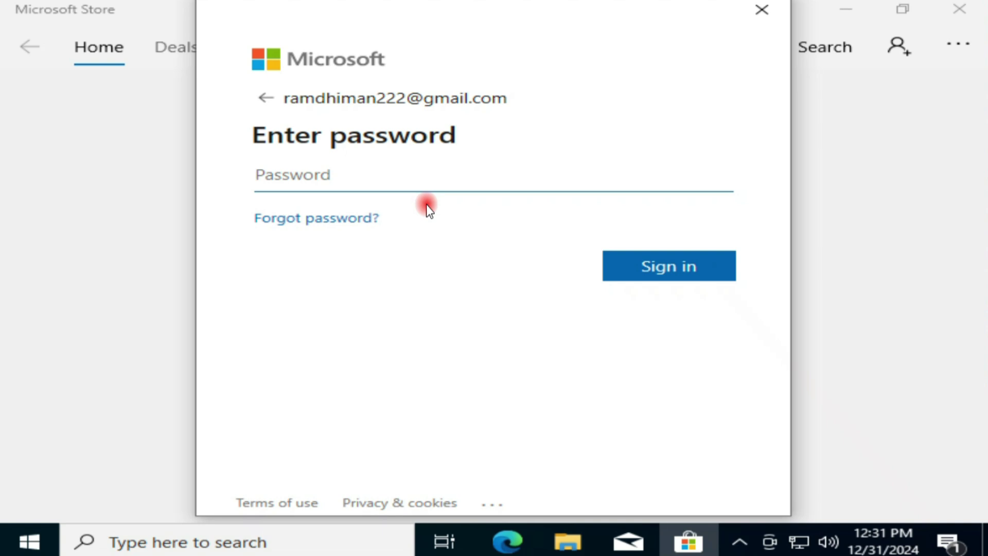
pyautogui.write('••••••••••••••')
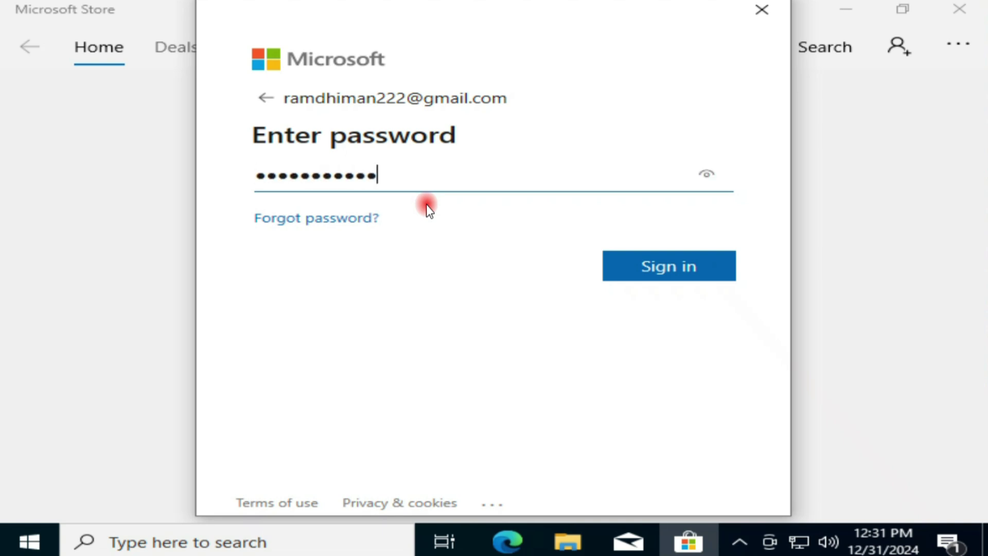
pyautogui.click(677, 272)
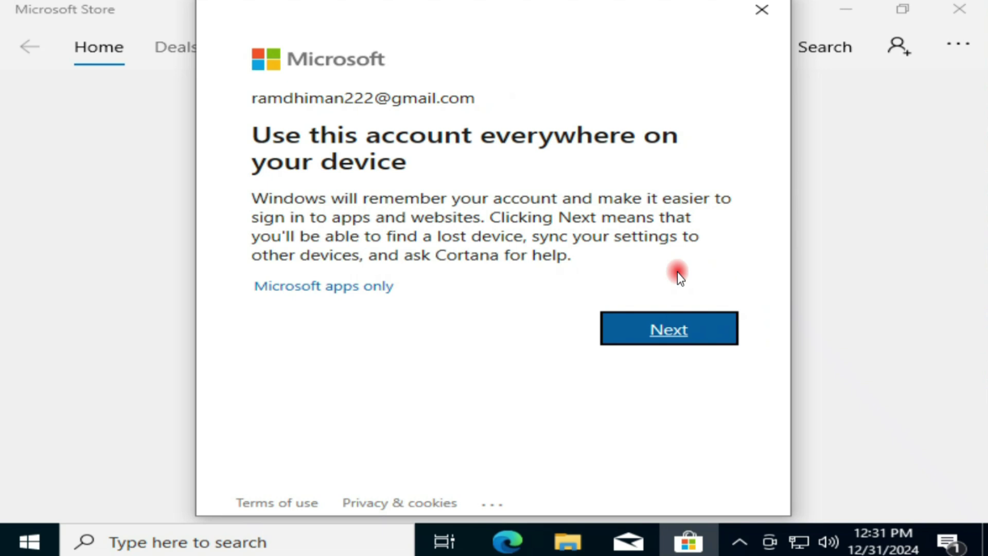
pyautogui.click(662, 344)
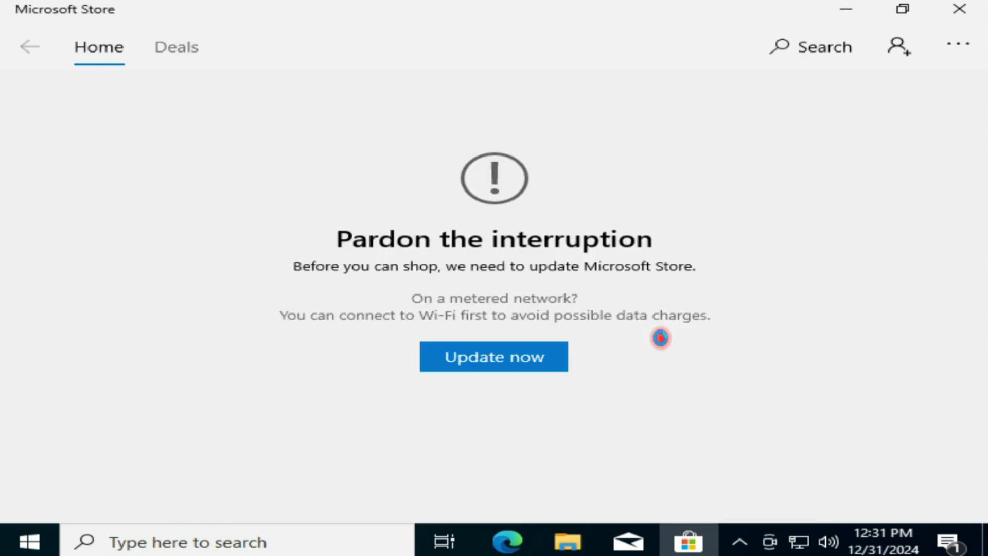
# Open Microsoft Store Settings from the extra-options menu and dismiss the Skype notification.
pyautogui.click(950, 45)
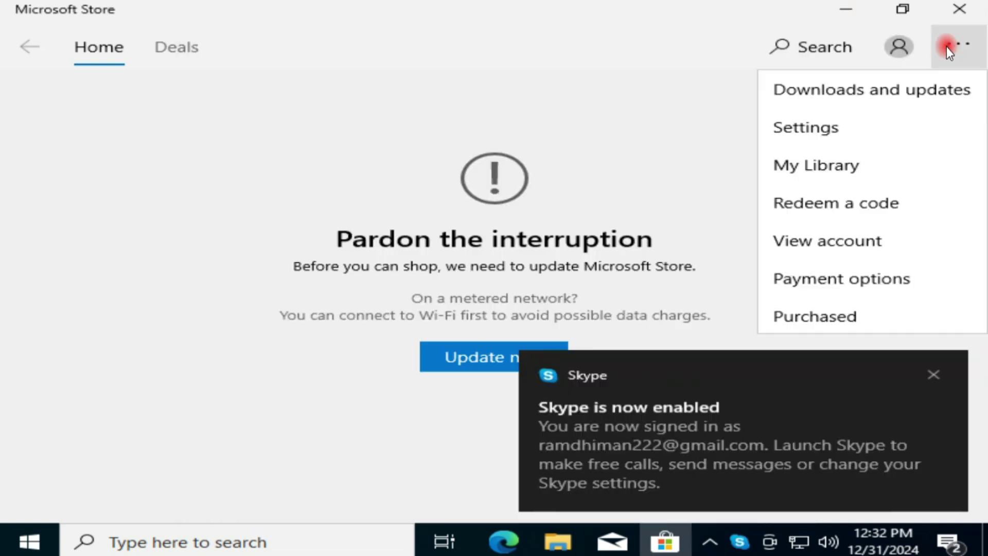
pyautogui.click(835, 135)
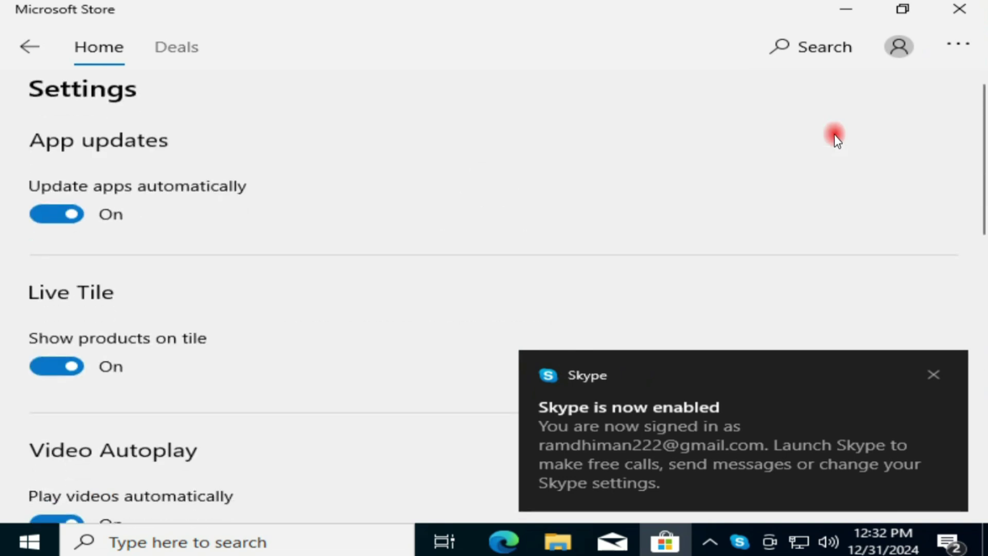
pyautogui.click(934, 375)
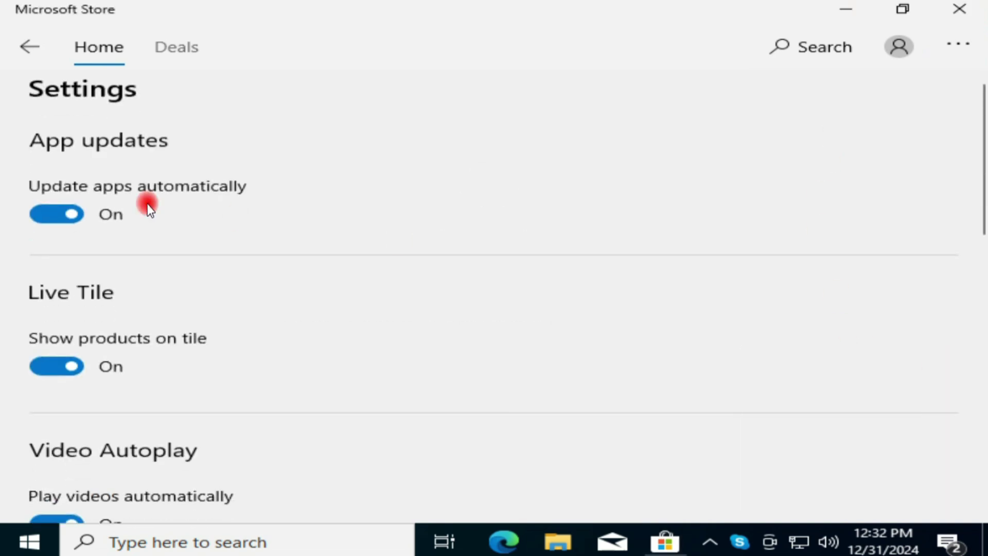
# Toggle automatic app updates off and back on, then find version 11910.1002.5.0 under About this app.
pyautogui.click(57, 215)
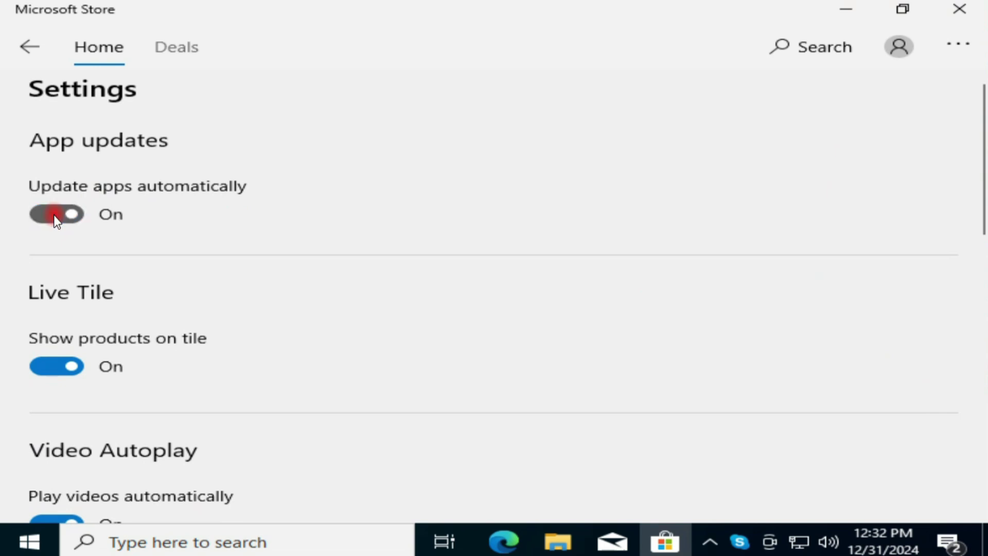
pyautogui.click(58, 215)
pyautogui.scroll(-3, 88, 351)
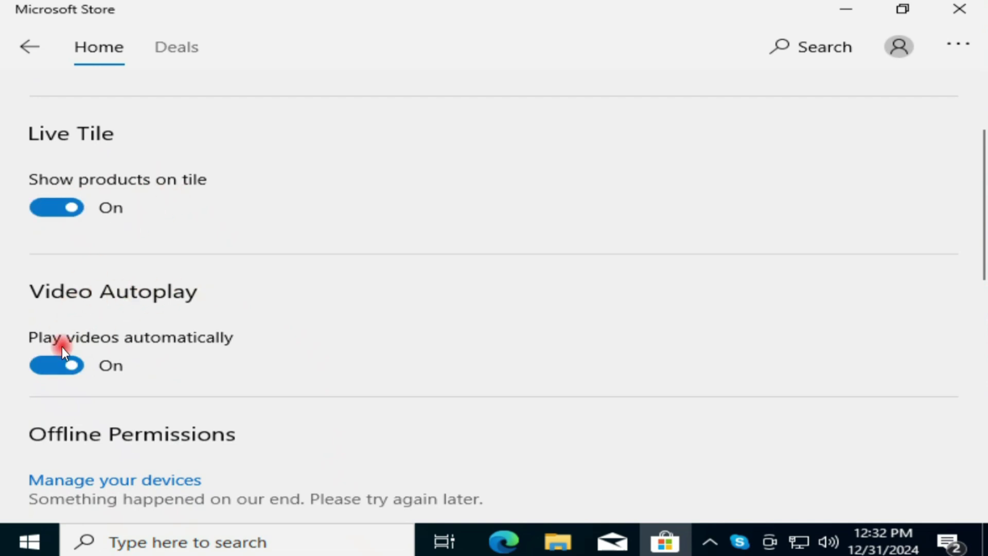
pyautogui.scroll(-3, 51, 350)
pyautogui.scroll(-3, 48, 329)
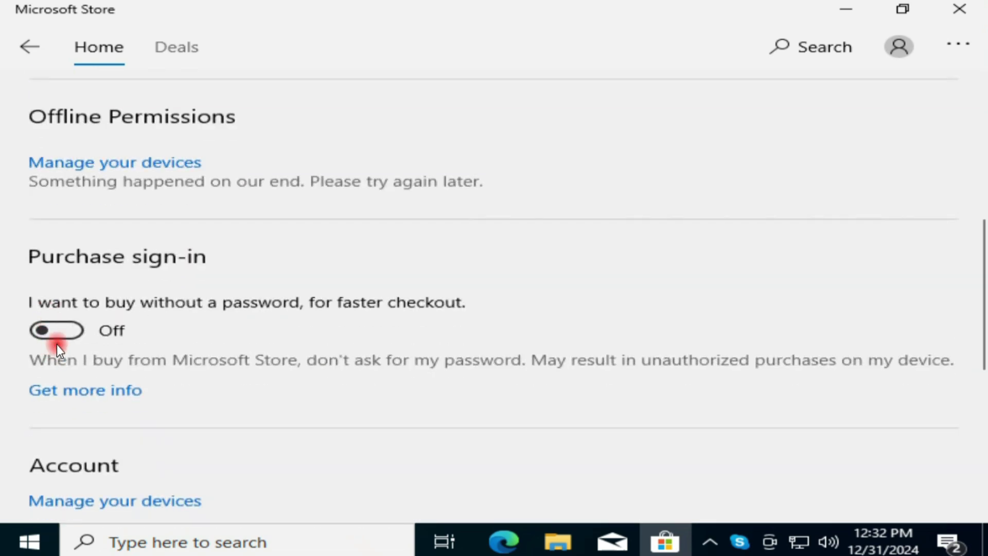
pyautogui.scroll(-2, 271, 313)
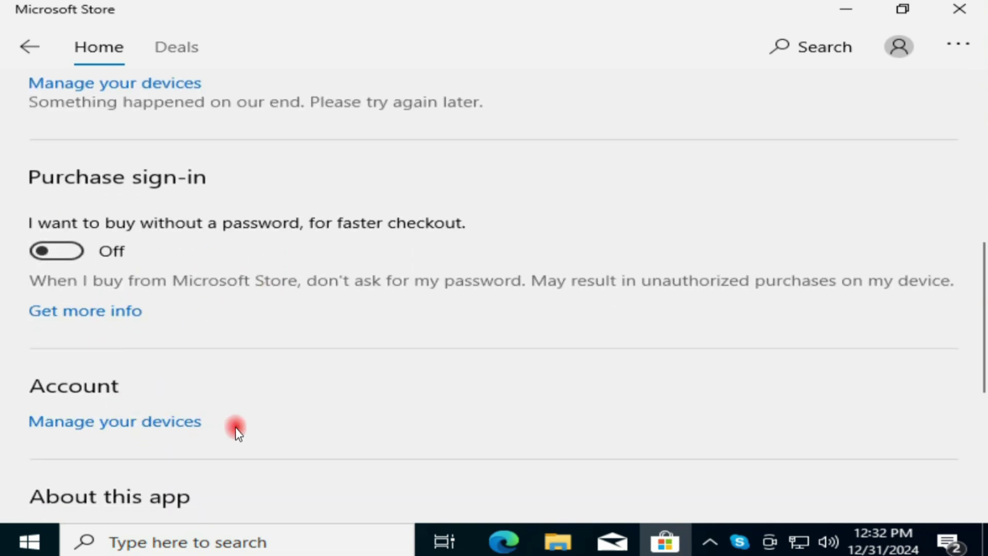
pyautogui.scroll(-8, 236, 428)
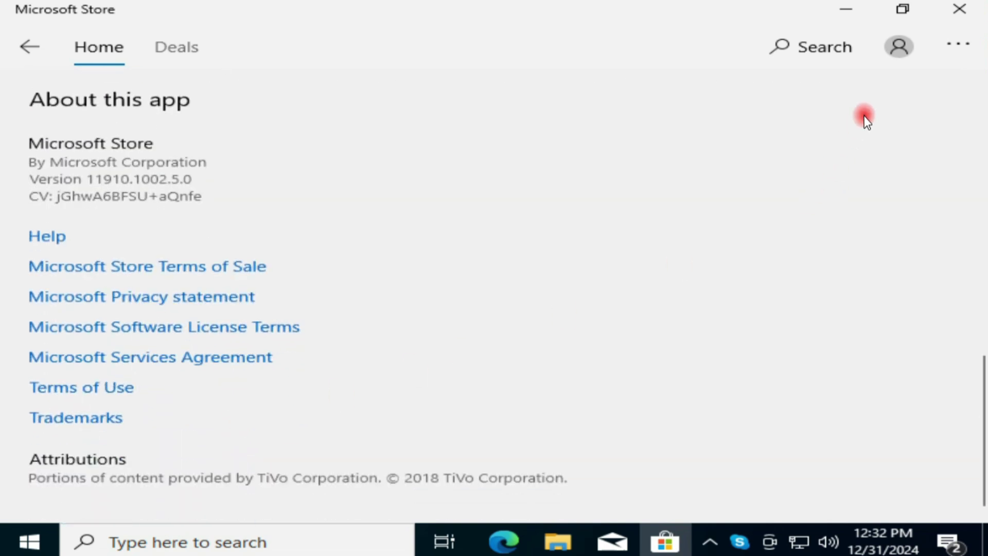
# Run Update now on the update-required page, view the new Store's Apps and Gaming pages, then close it.
pyautogui.click(32, 47)
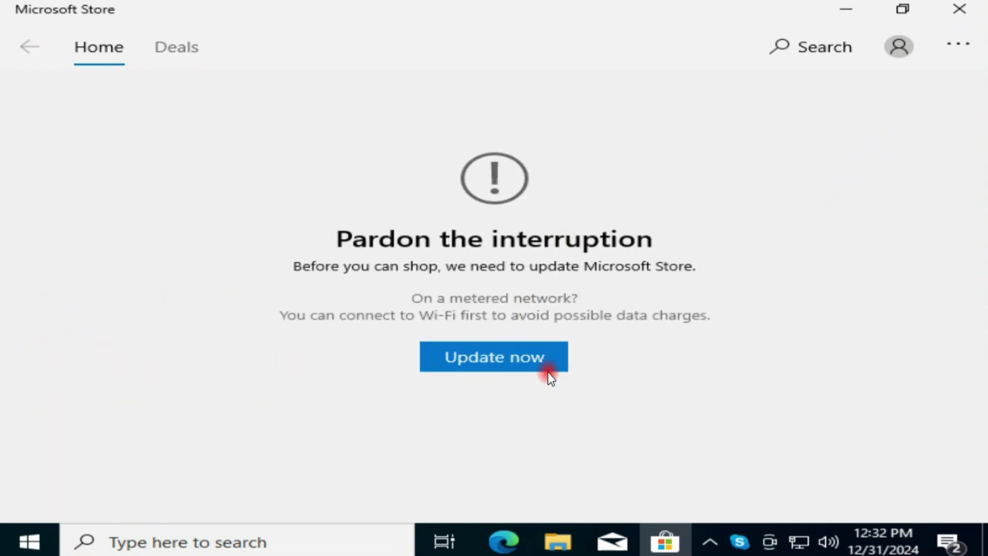
pyautogui.click(513, 351)
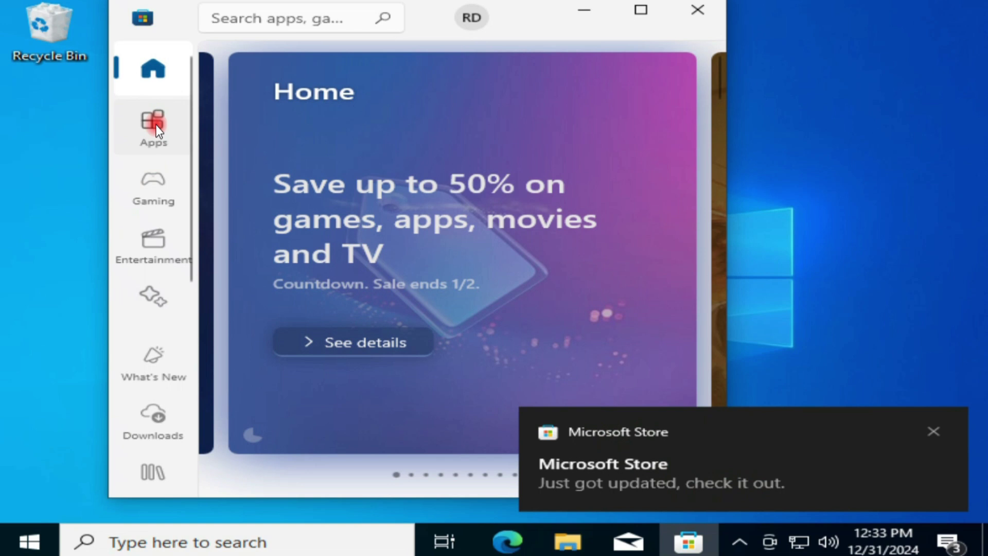
pyautogui.click(157, 129)
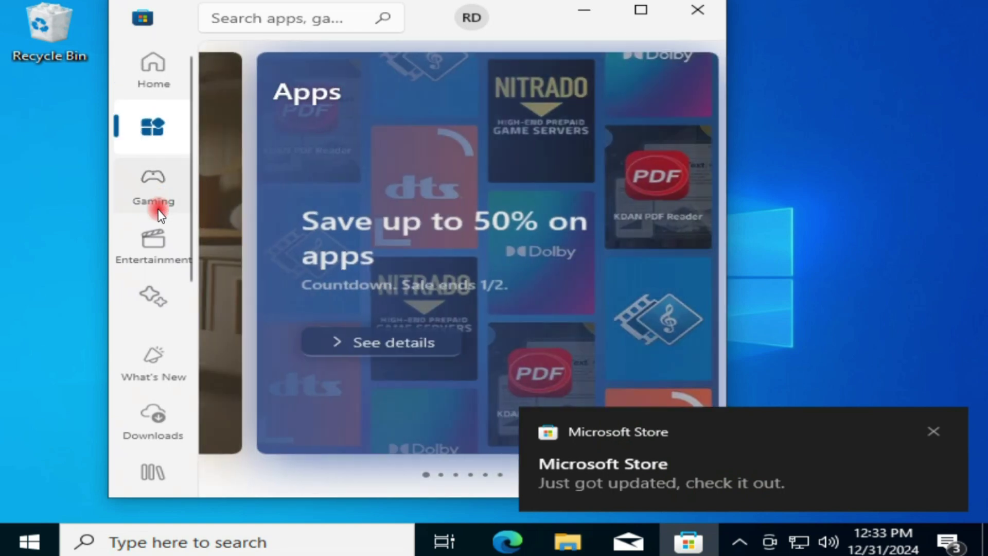
pyautogui.click(157, 203)
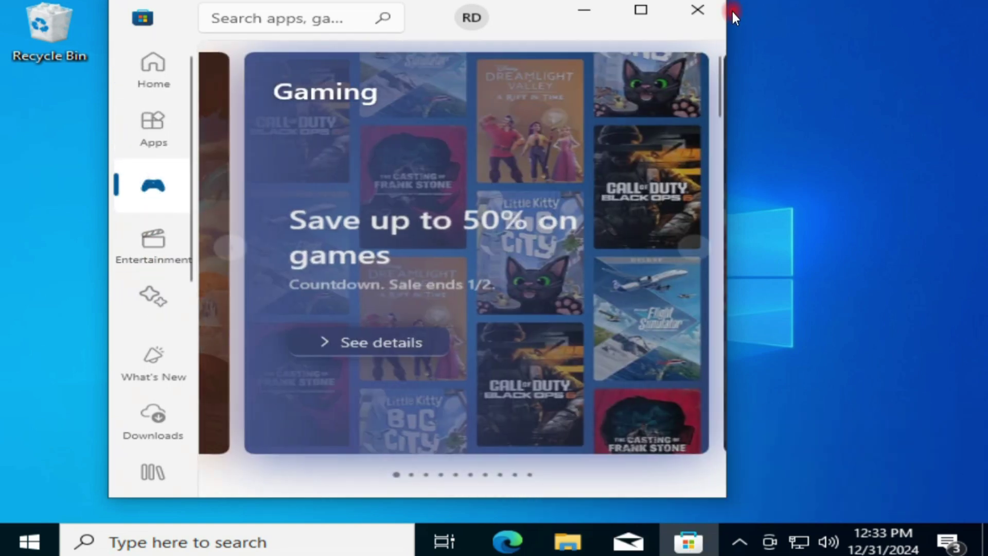
pyautogui.click(709, 16)
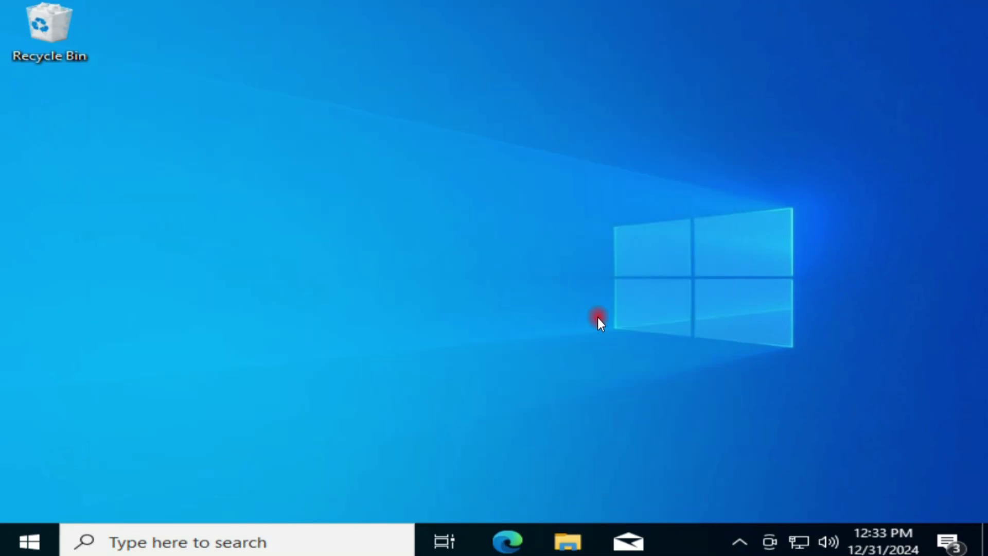
pyautogui.click(27, 539)
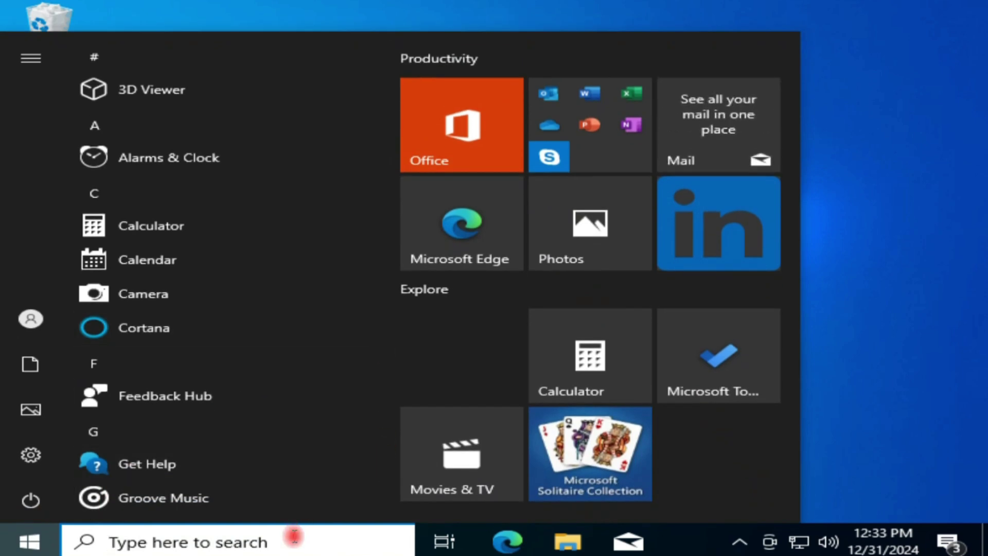
pyautogui.write('micro')
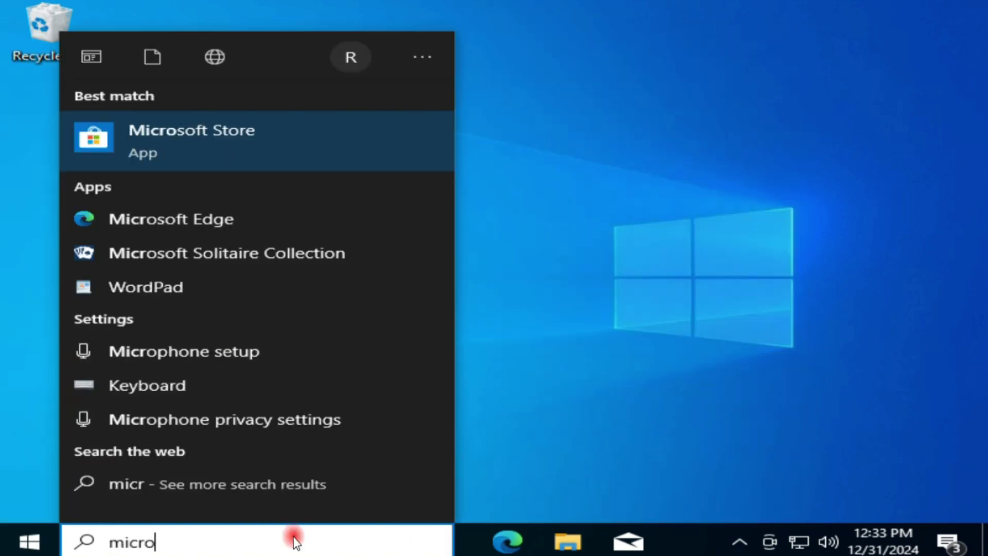
pyautogui.click(227, 137)
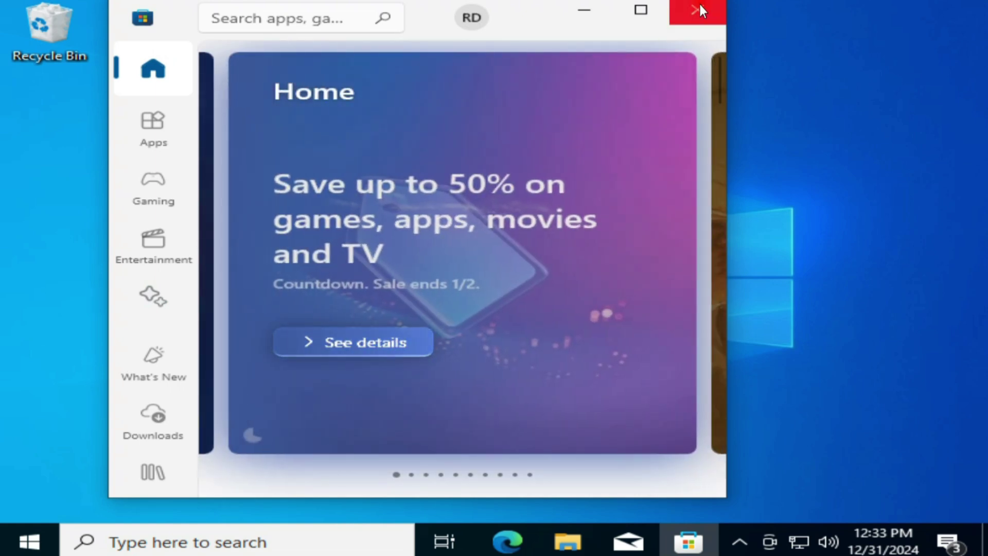
pyautogui.click(699, 4)
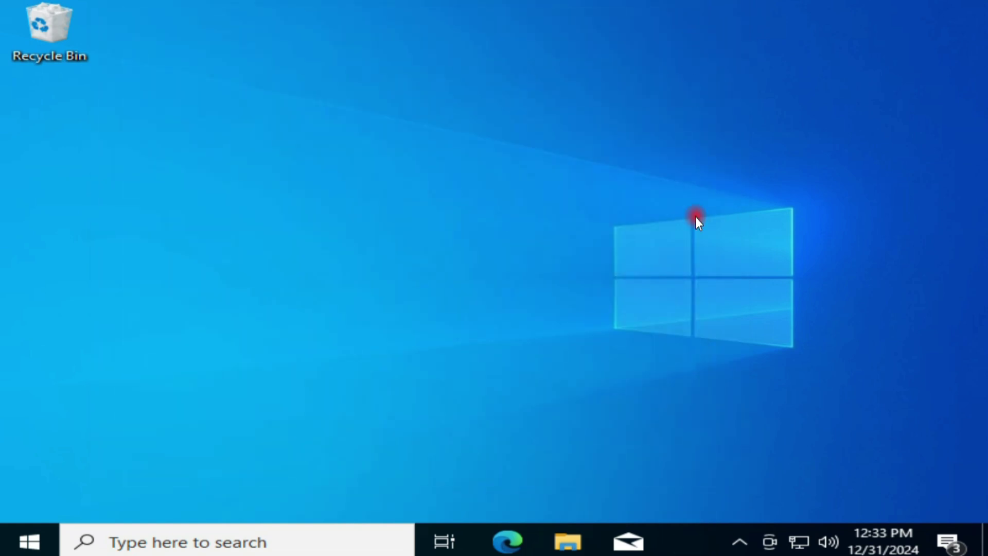
pyautogui.rightClick(40, 533)
pyautogui.click(107, 457)
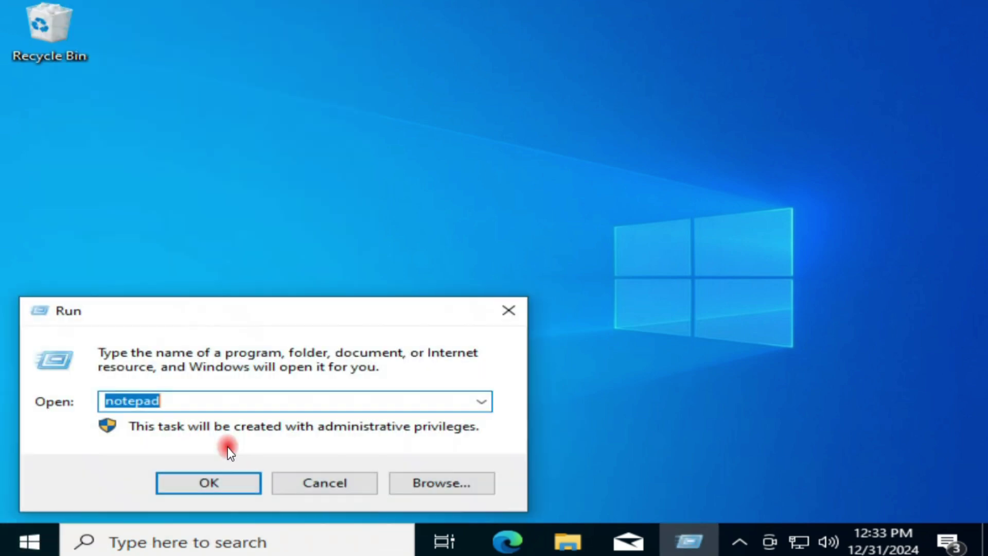
pyautogui.write('acces')
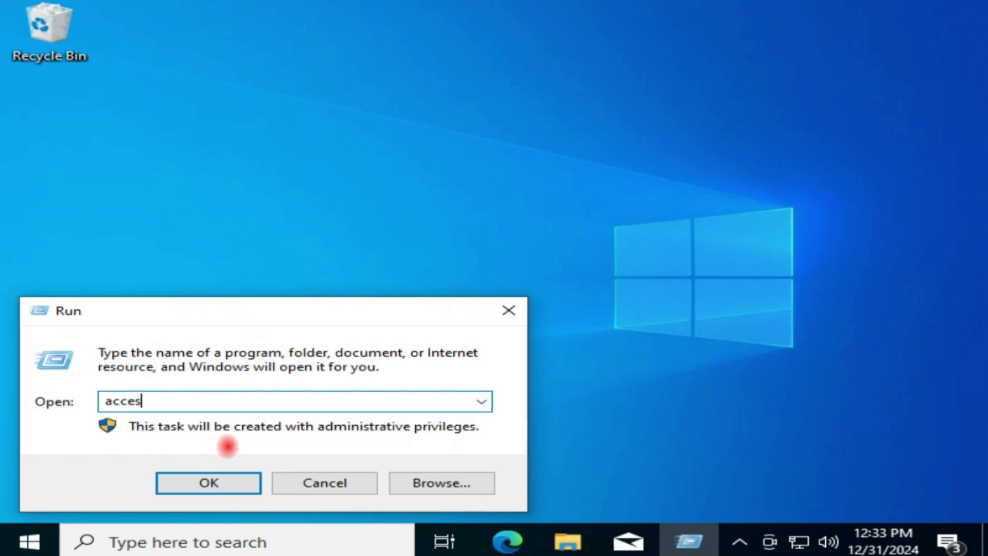
pyautogui.write('s denied')
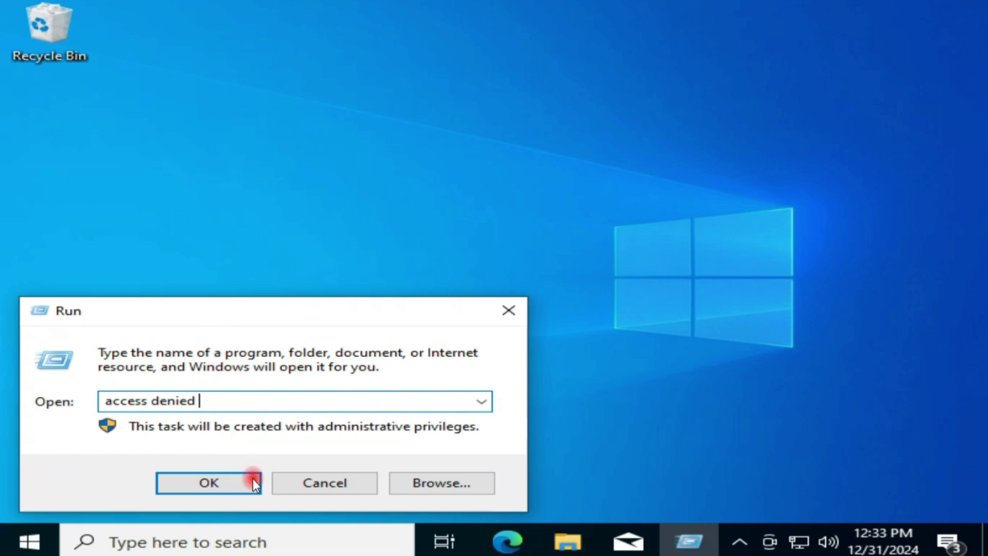
pyautogui.click(302, 479)
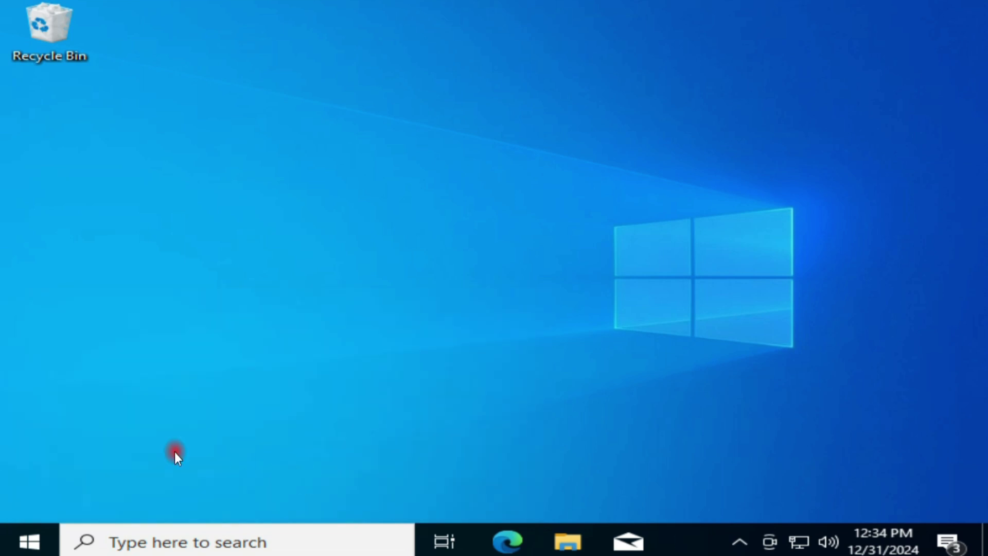
pyautogui.click(27, 538)
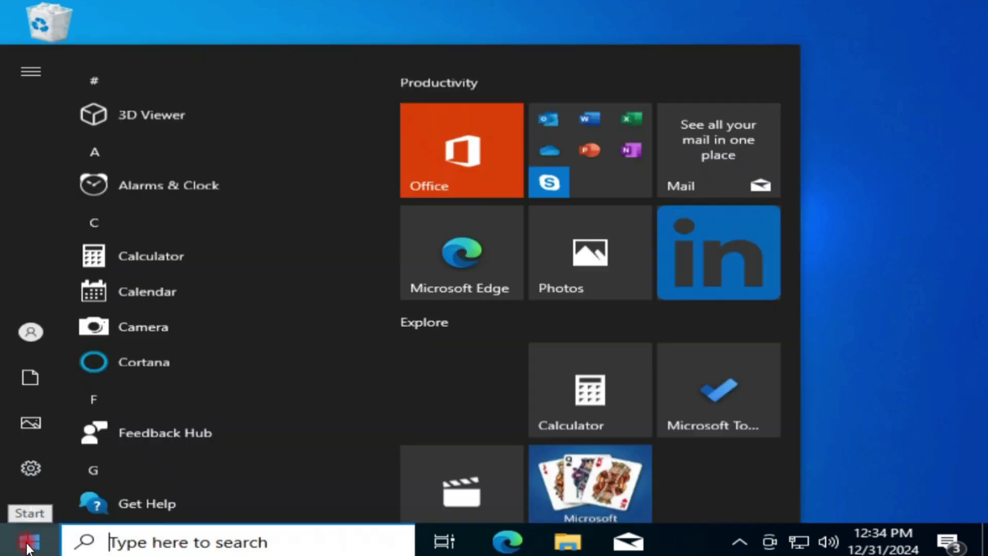
pyautogui.moveTo(35, 330)
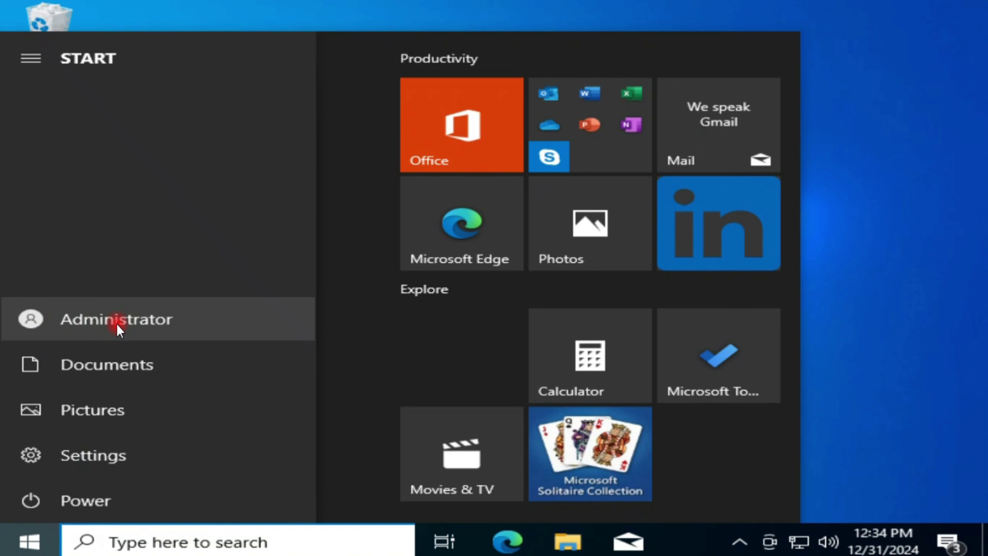
pyautogui.click(884, 201)
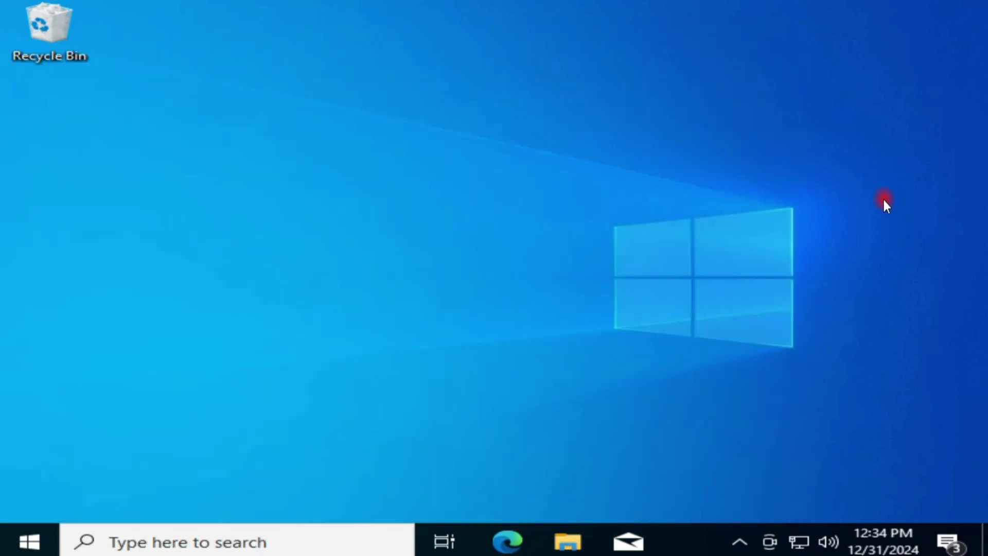